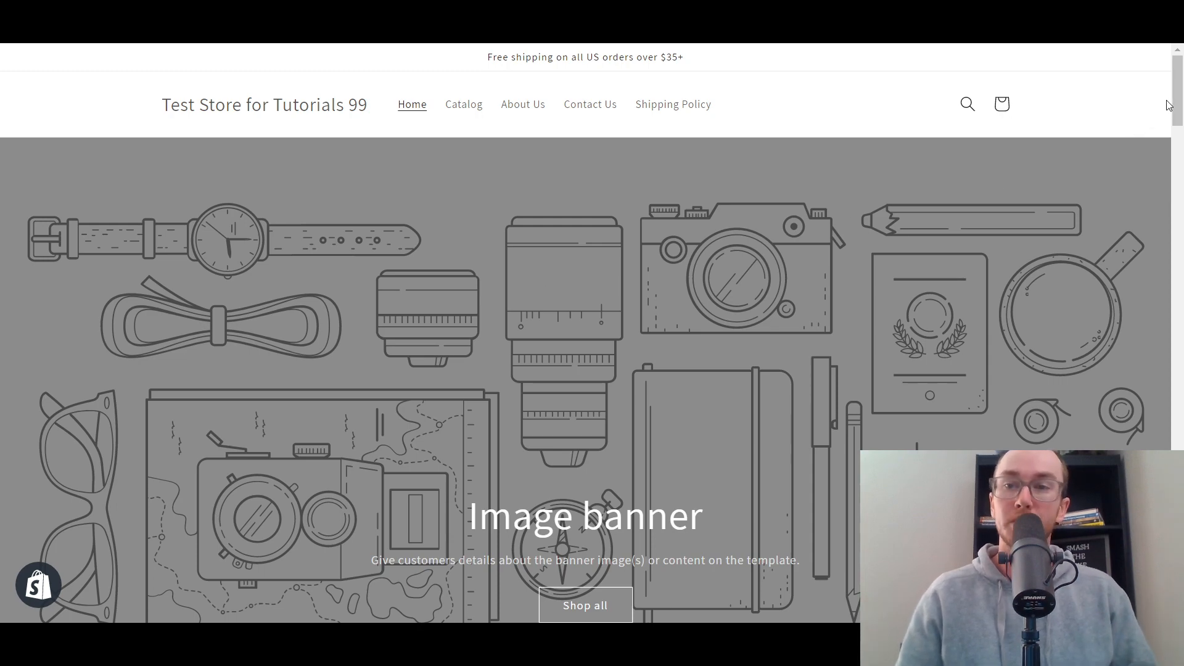
- Look over the storefront home page and open the Online Store themes in the Shopify admin
{"action": "left_click_drag", "start_coordinate": [1177, 99], "coordinate": [1136, 293]}
{"action": "scroll", "coordinate": [555, 268], "scroll_direction": "up", "scroll_amount": 20}
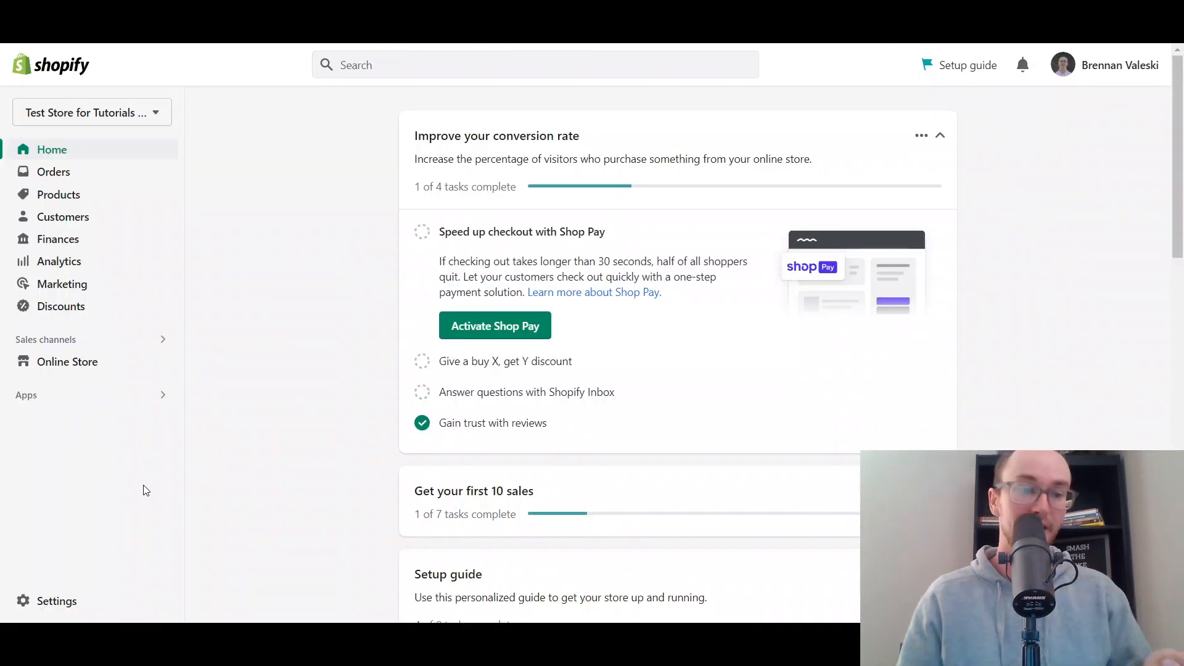
{"action": "left_click", "coordinate": [66, 362]}
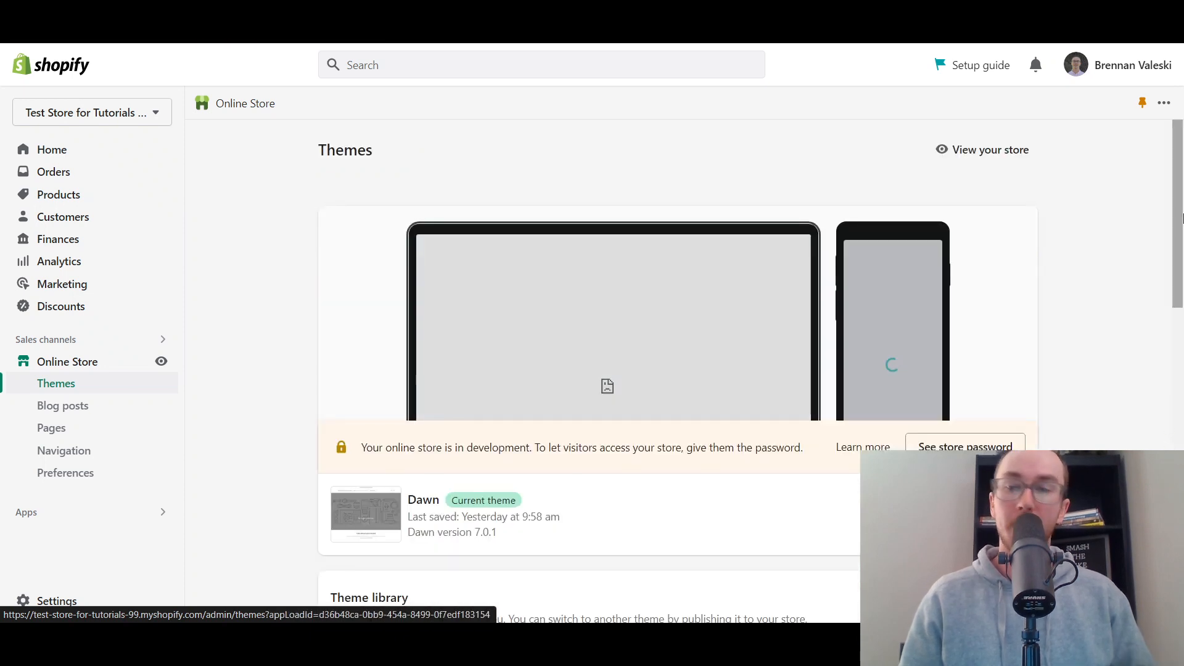
{"action": "scroll", "coordinate": [930, 222], "scroll_direction": "down", "scroll_amount": 5}
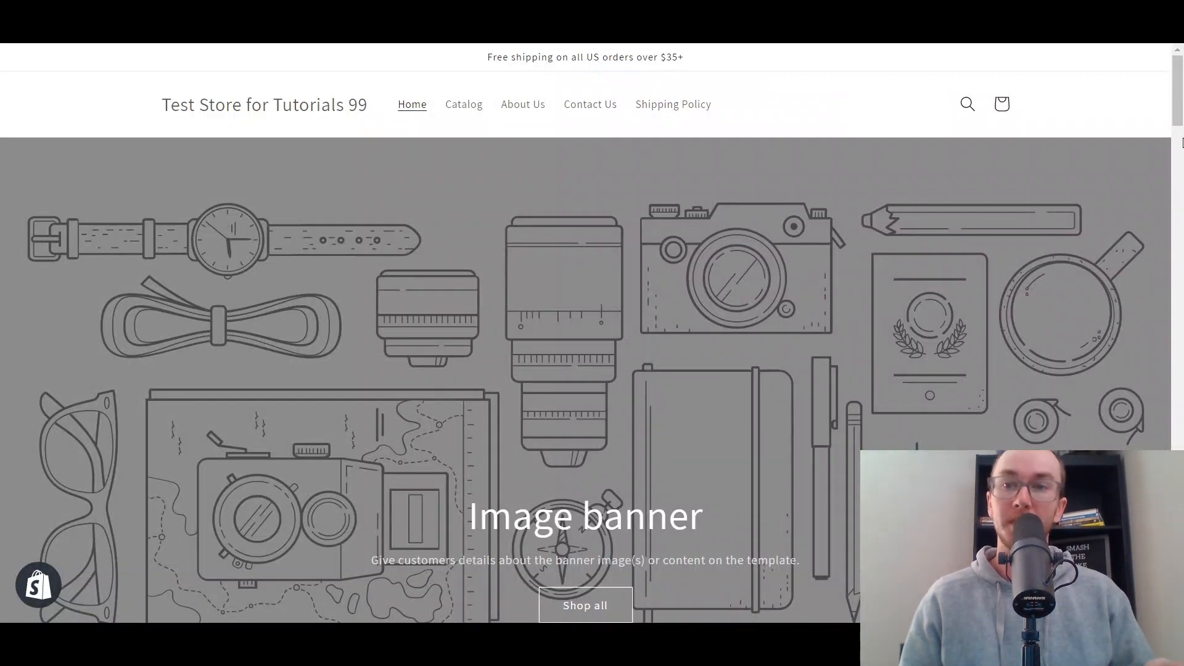
- View the About Us page on the storefront as an example of a store page
{"action": "mouse_move", "coordinate": [1174, 87]}
{"action": "left_mouse_down"}
{"action": "mouse_move", "coordinate": [1155, 204]}
{"action": "mouse_move", "coordinate": [1164, 85]}
{"action": "mouse_move", "coordinate": [1177, 378]}
{"action": "mouse_move", "coordinate": [1178, 93]}
{"action": "left_mouse_up"}
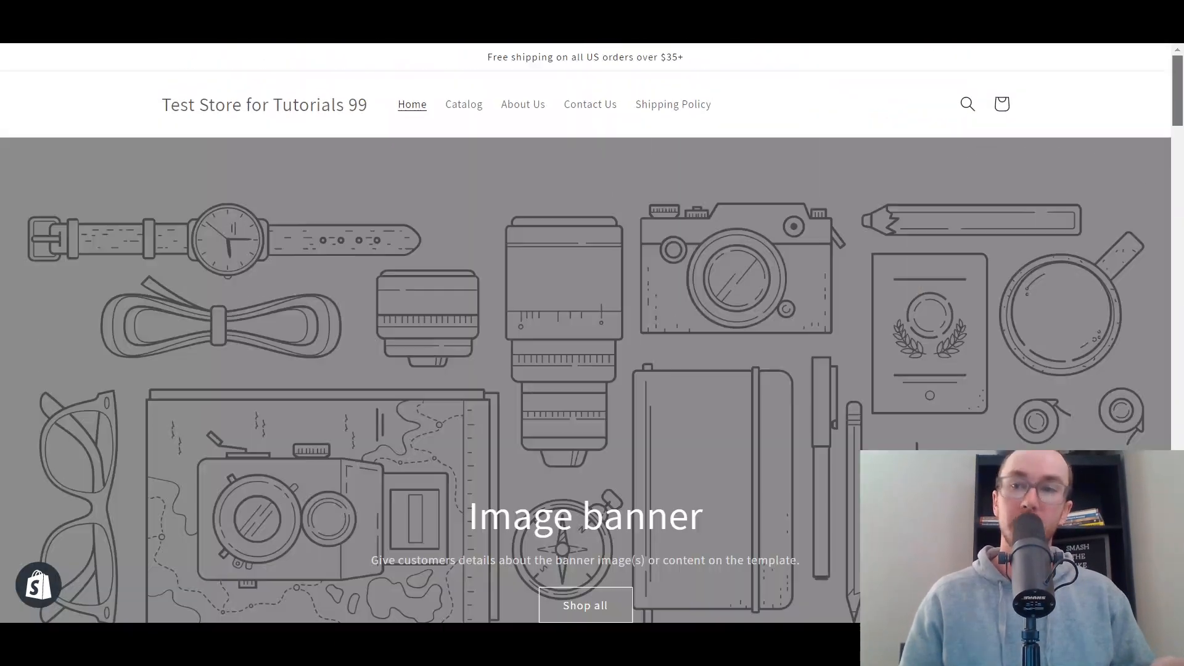
{"action": "left_click", "coordinate": [523, 106]}
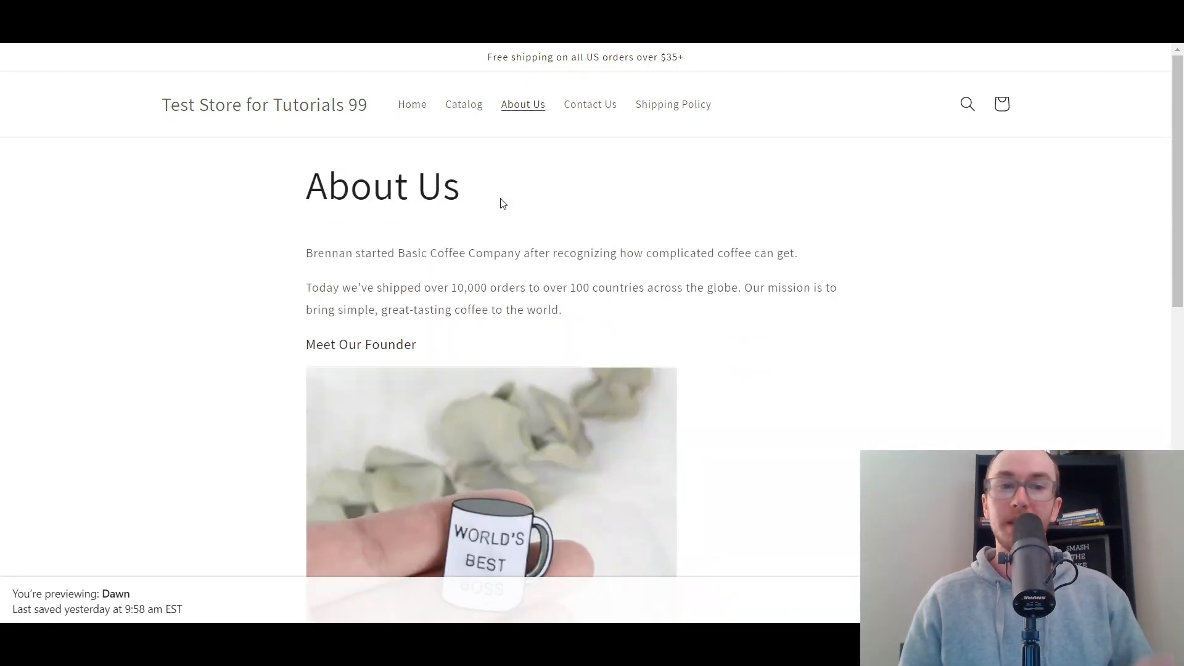
{"action": "mouse_move", "coordinate": [1178, 160]}
{"action": "left_mouse_down"}
{"action": "mouse_move", "coordinate": [1162, 437]}
{"action": "mouse_move", "coordinate": [1175, 154]}
{"action": "left_mouse_up"}
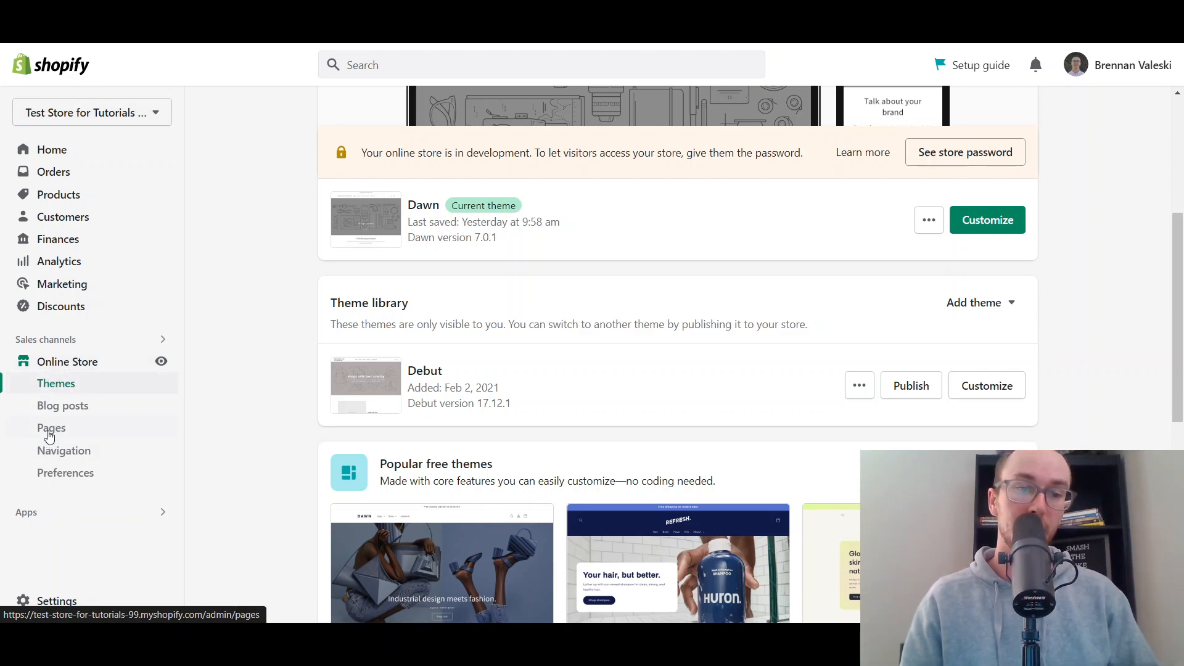
- Open the online store's Pages list and review the existing pages
{"action": "left_click", "coordinate": [50, 428]}
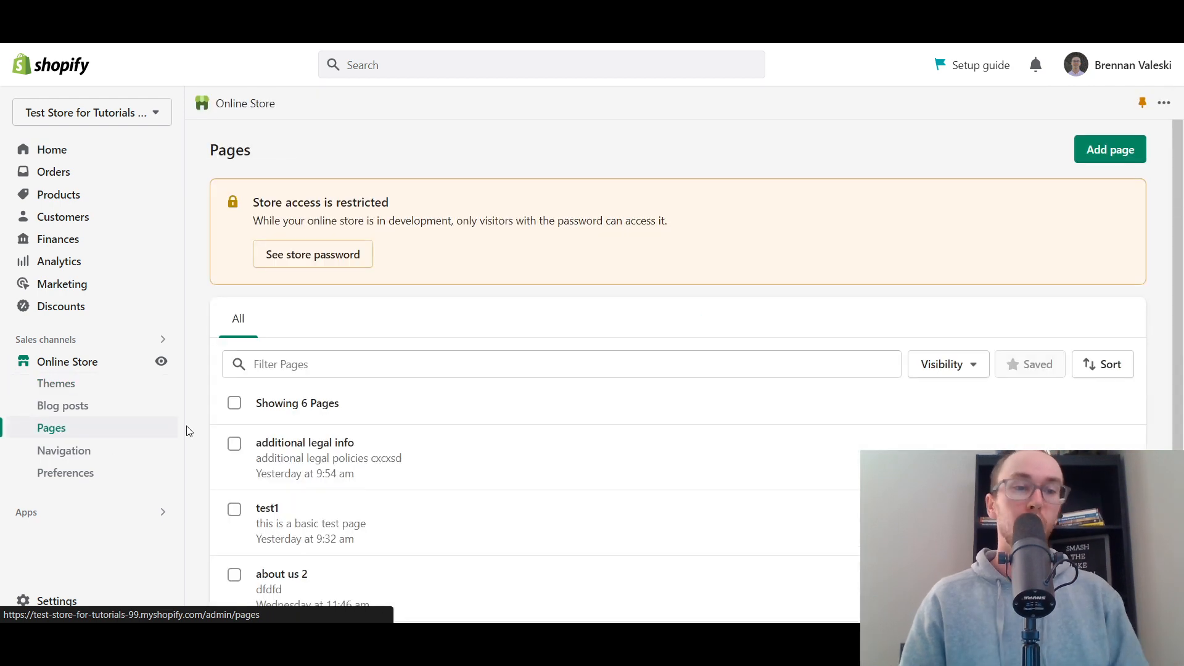
{"action": "left_click_drag", "start_coordinate": [1181, 198], "coordinate": [1181, 383]}
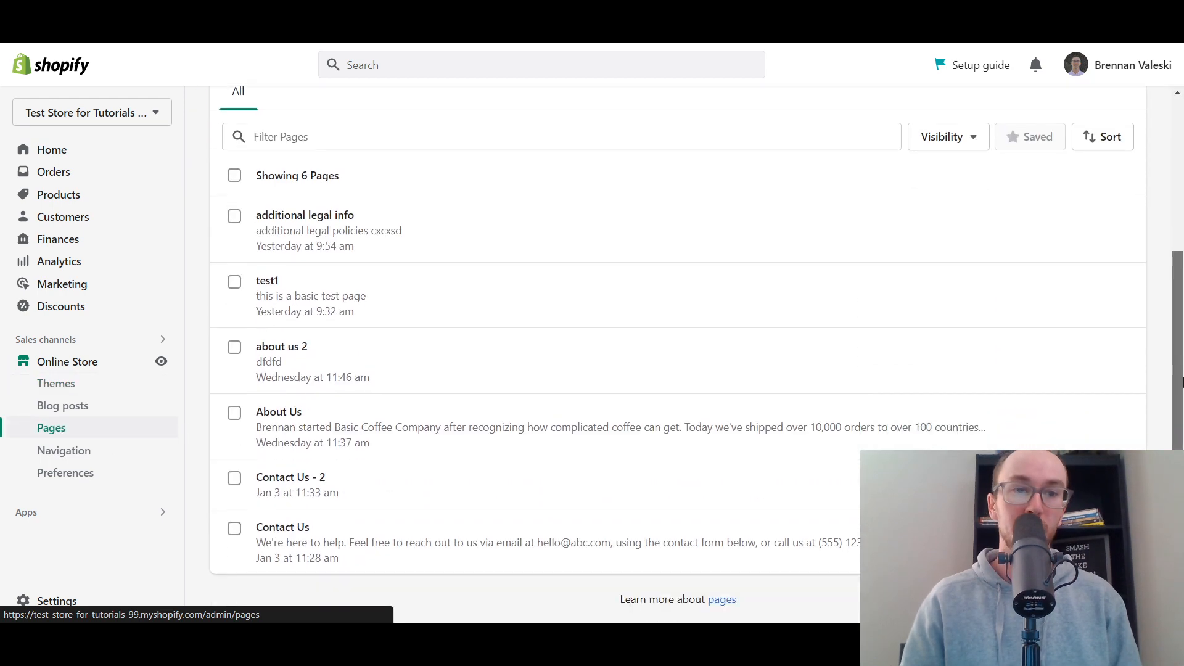
{"action": "scroll", "coordinate": [719, 516], "scroll_direction": "up", "scroll_amount": 4}
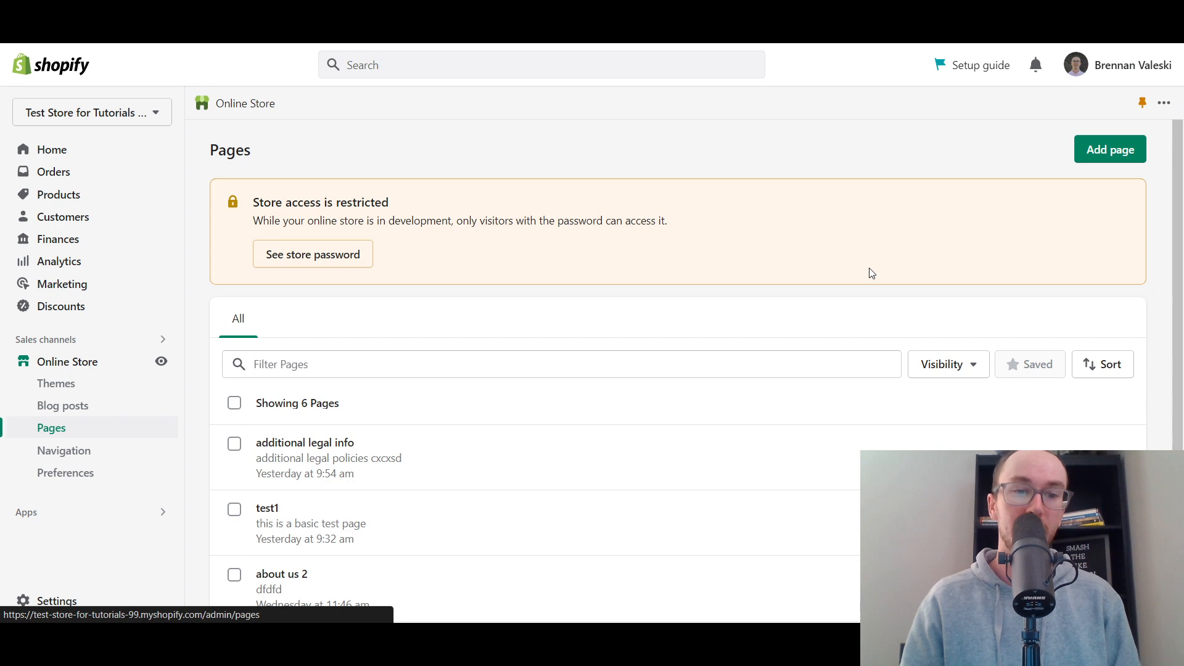
{"action": "scroll", "coordinate": [868, 272], "scroll_direction": "down", "scroll_amount": 4}
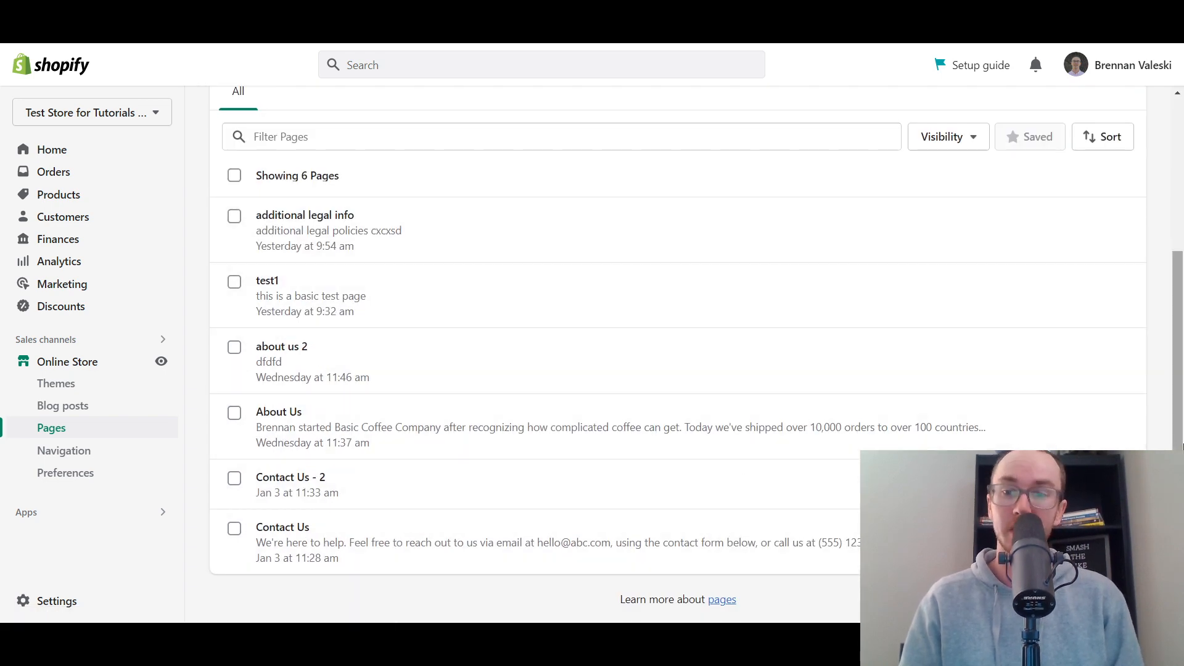
{"action": "scroll", "coordinate": [1181, 430], "scroll_direction": "up", "scroll_amount": 4}
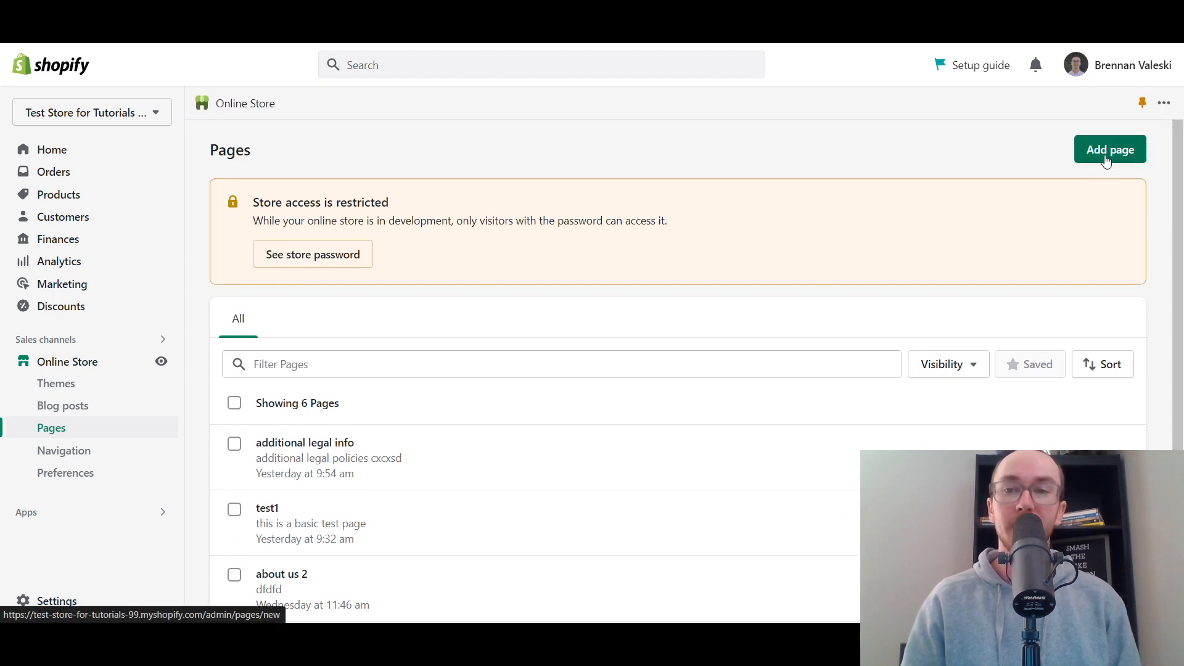
- Add a new page with the title "how to use coffee"
{"action": "left_click", "coordinate": [1107, 160]}
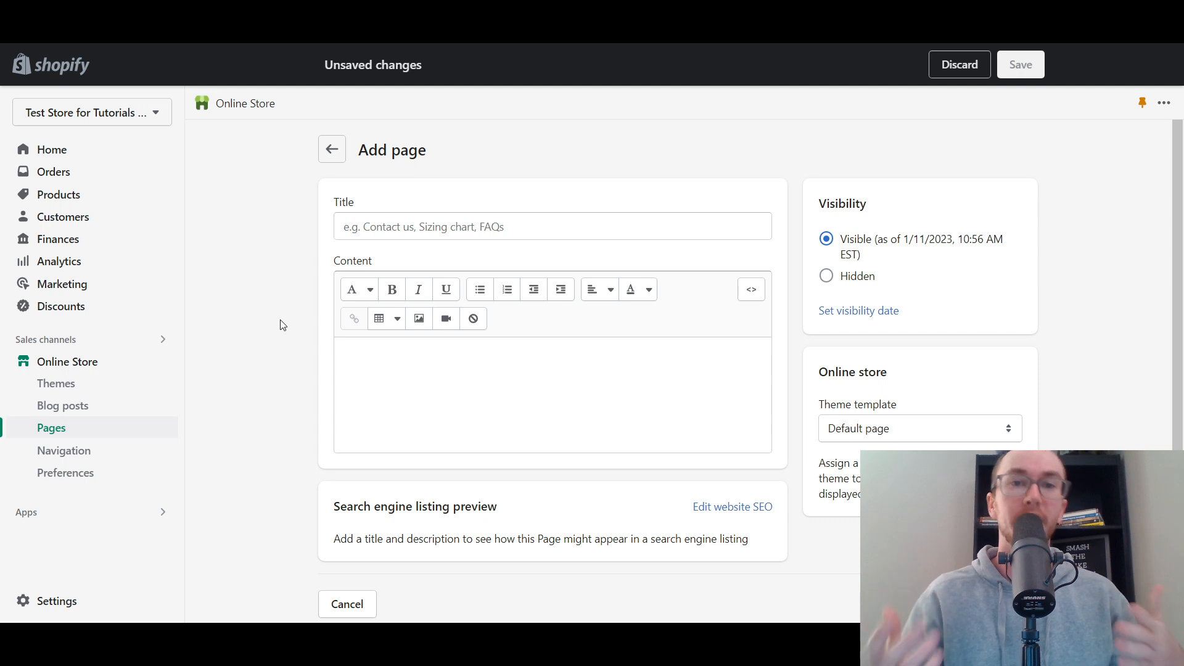
{"action": "left_click", "coordinate": [365, 228]}
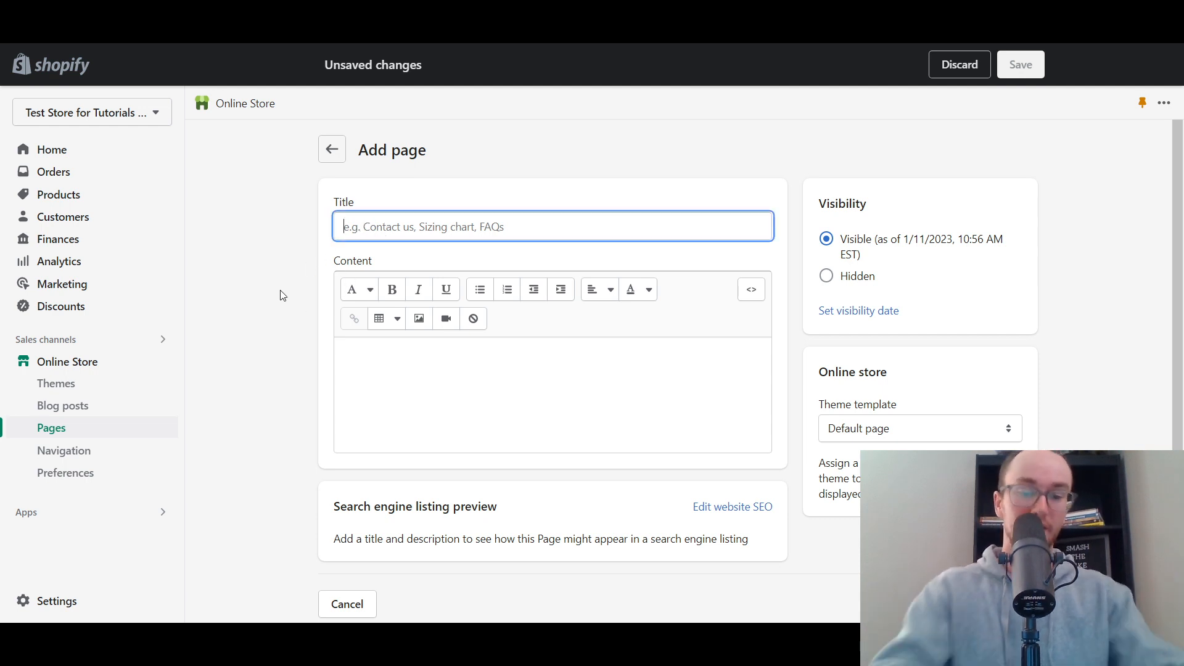
{"action": "type", "text": "how to use coffee"}
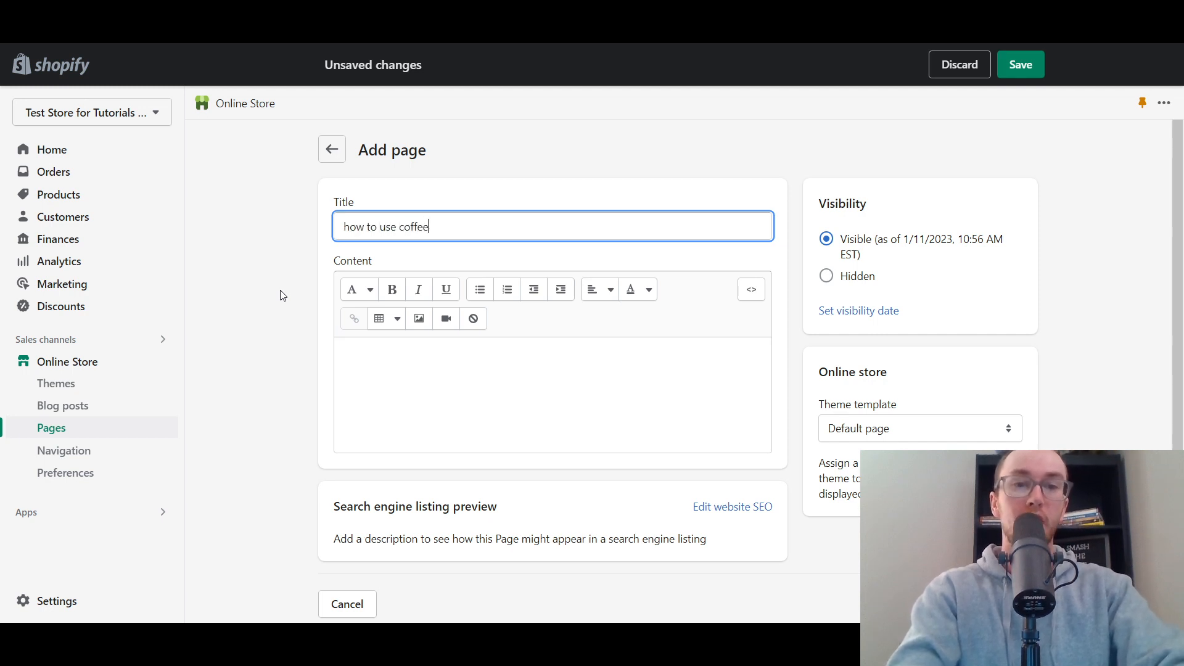
{"action": "left_click", "coordinate": [281, 295]}
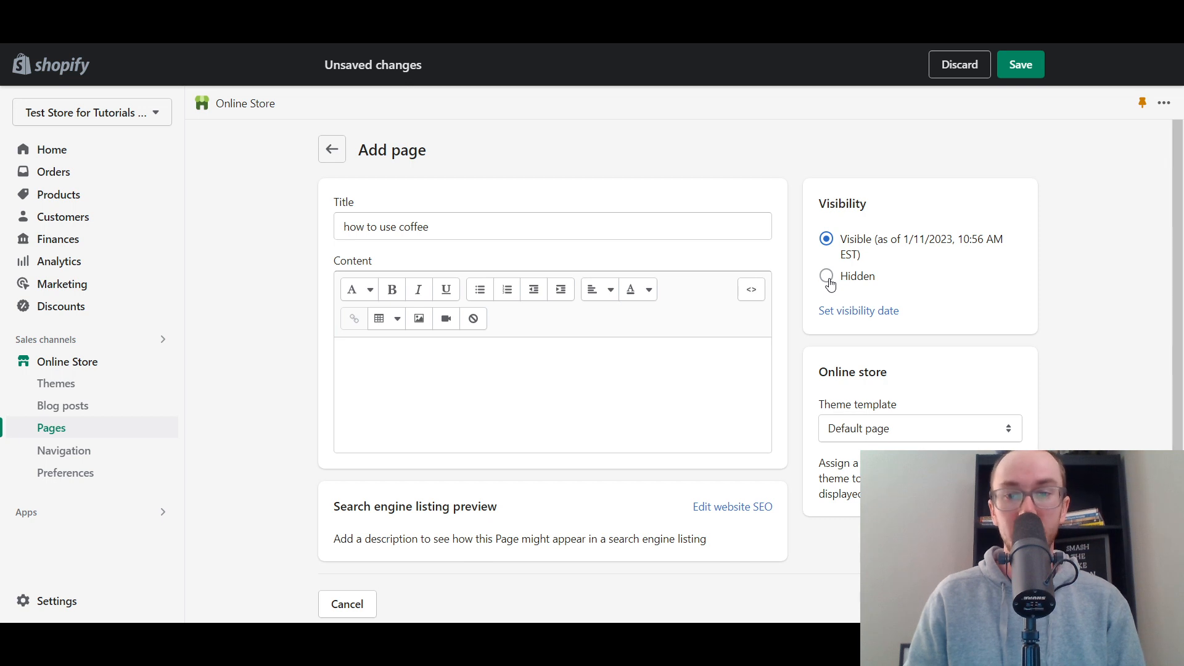
- Try scheduling the page's visibility for 1/11/2023 at 11:00 AM, and return it to Visible without a scheduled date
{"action": "left_click", "coordinate": [861, 310]}
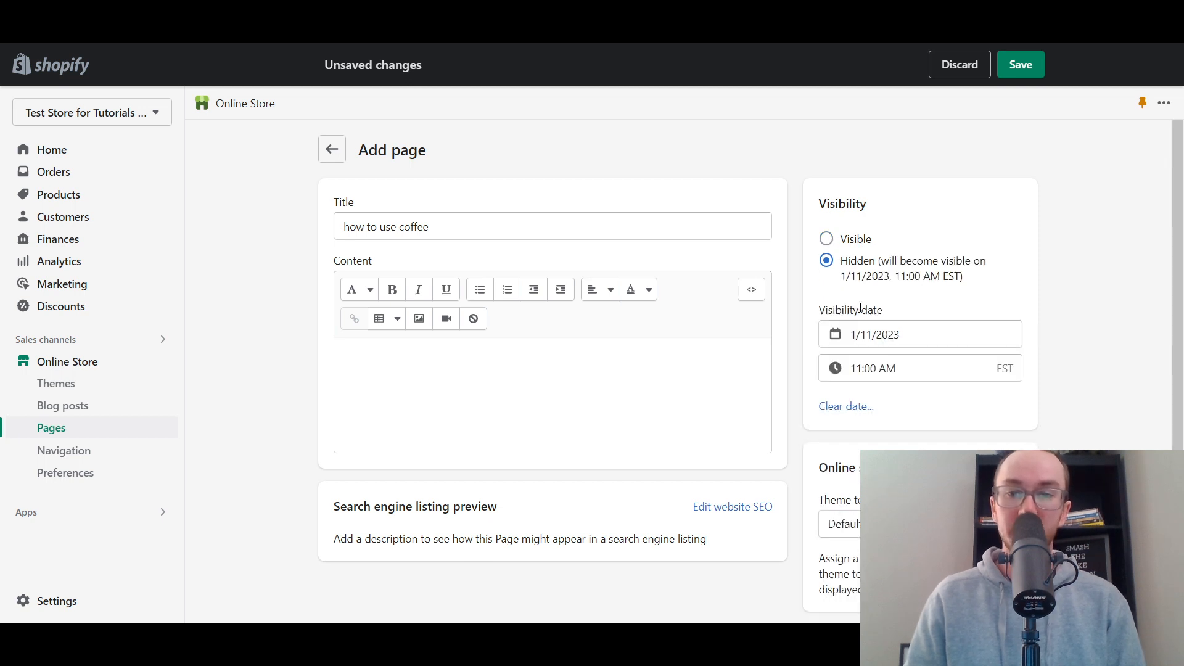
{"action": "left_click", "coordinate": [843, 403]}
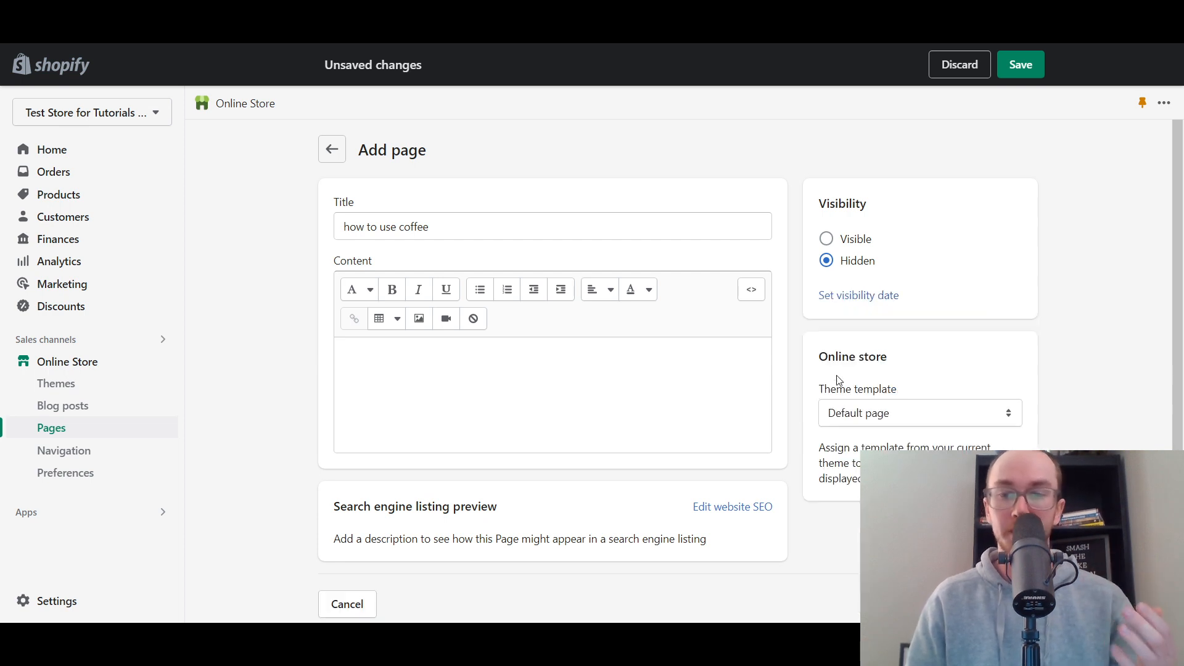
{"action": "left_click", "coordinate": [817, 235]}
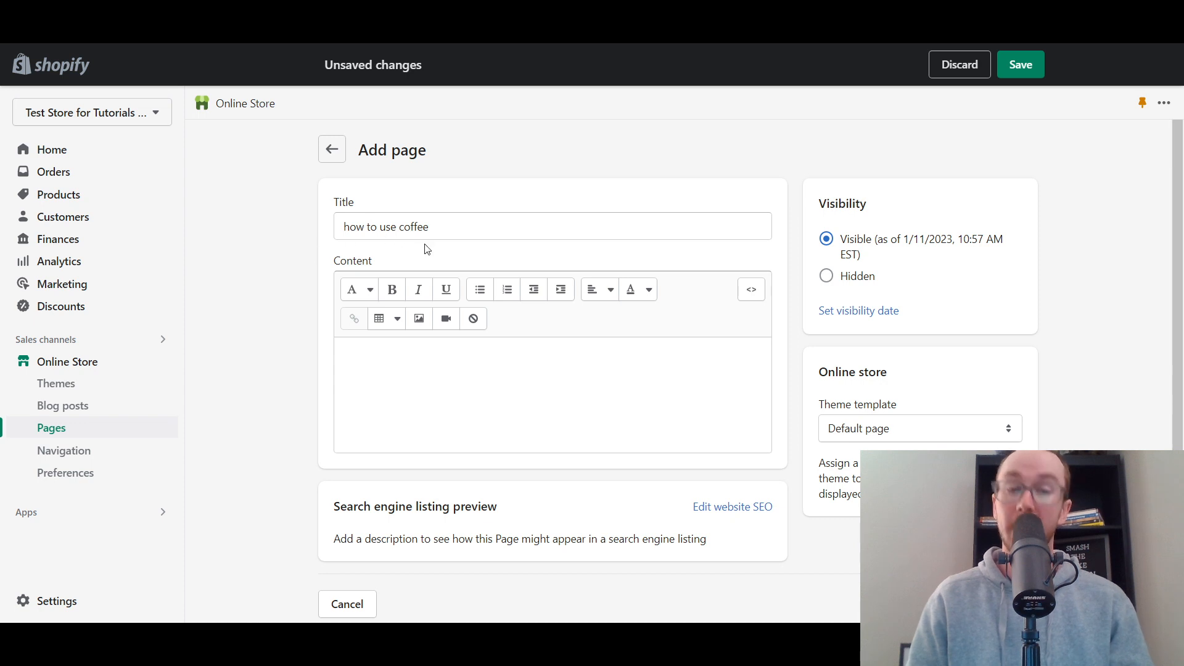
- Set the text style in the page's content area to Heading 2
{"action": "left_click", "coordinate": [440, 358]}
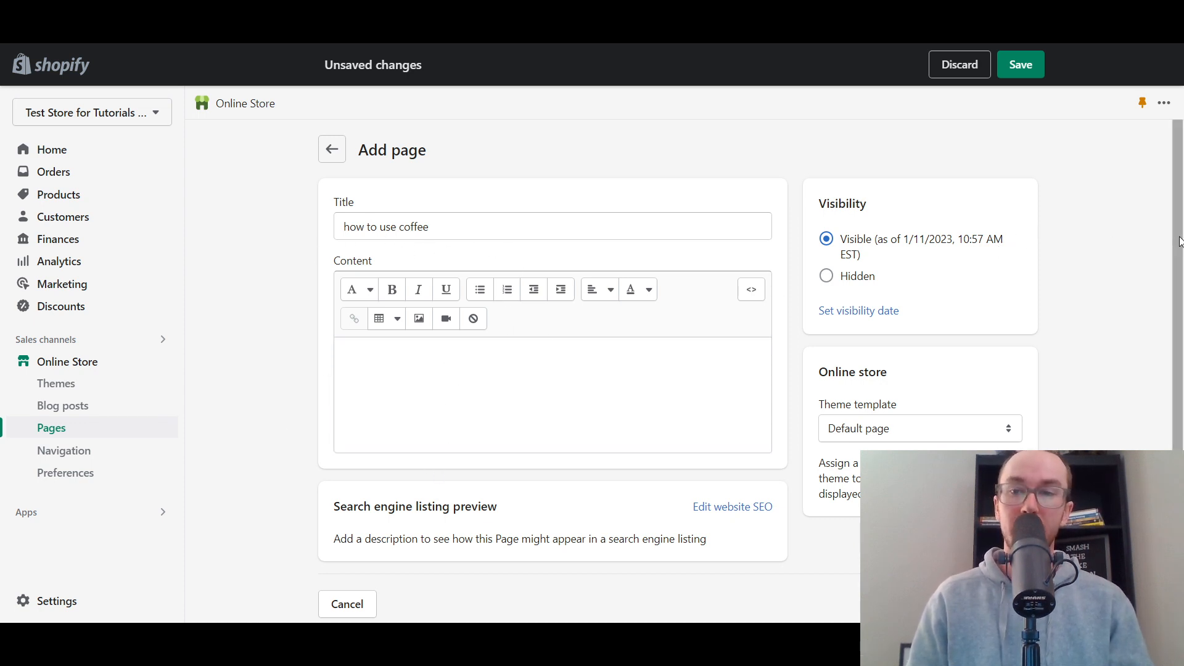
{"action": "left_click", "coordinate": [426, 392]}
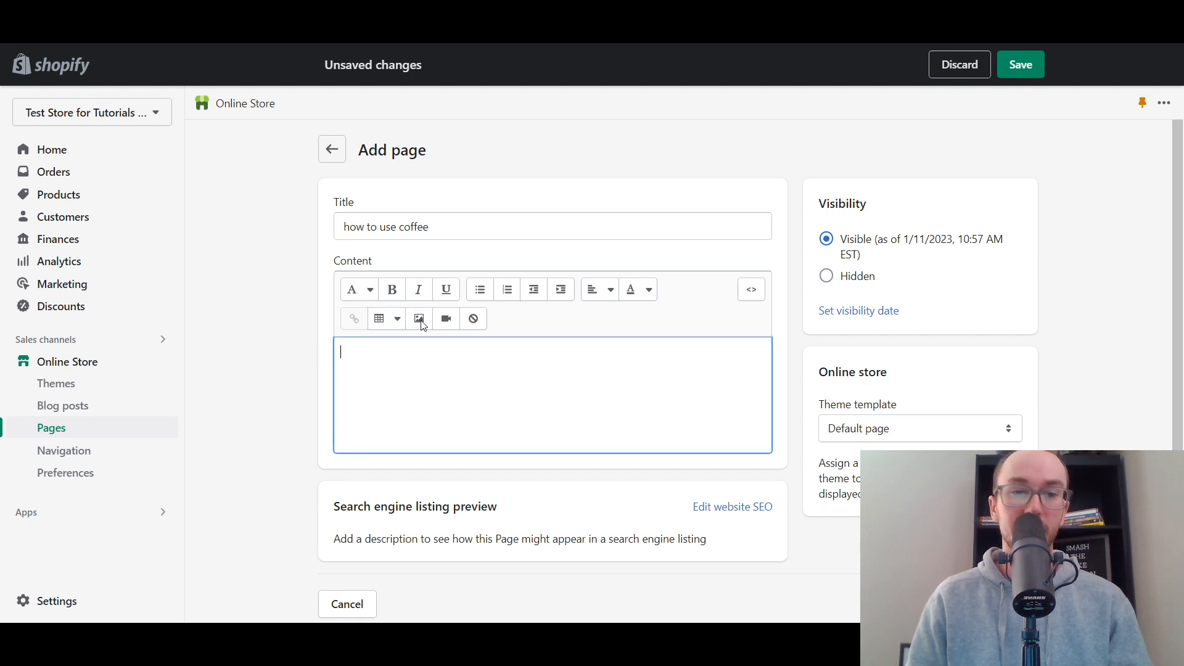
{"action": "left_click", "coordinate": [370, 297]}
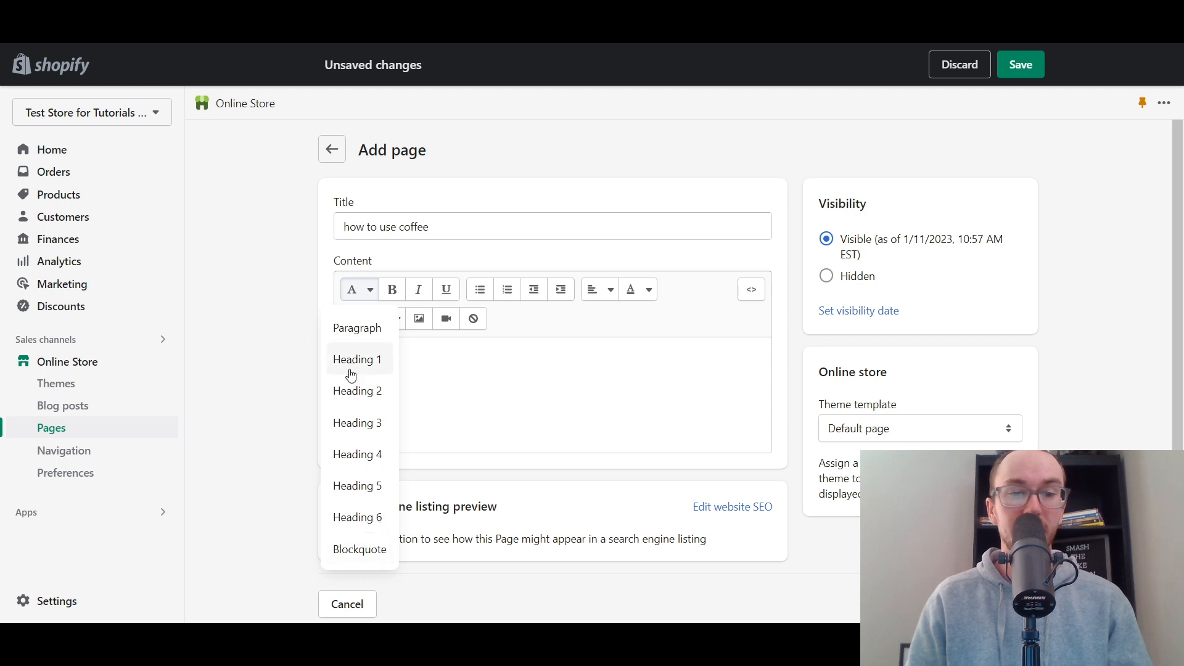
{"action": "left_click", "coordinate": [243, 317]}
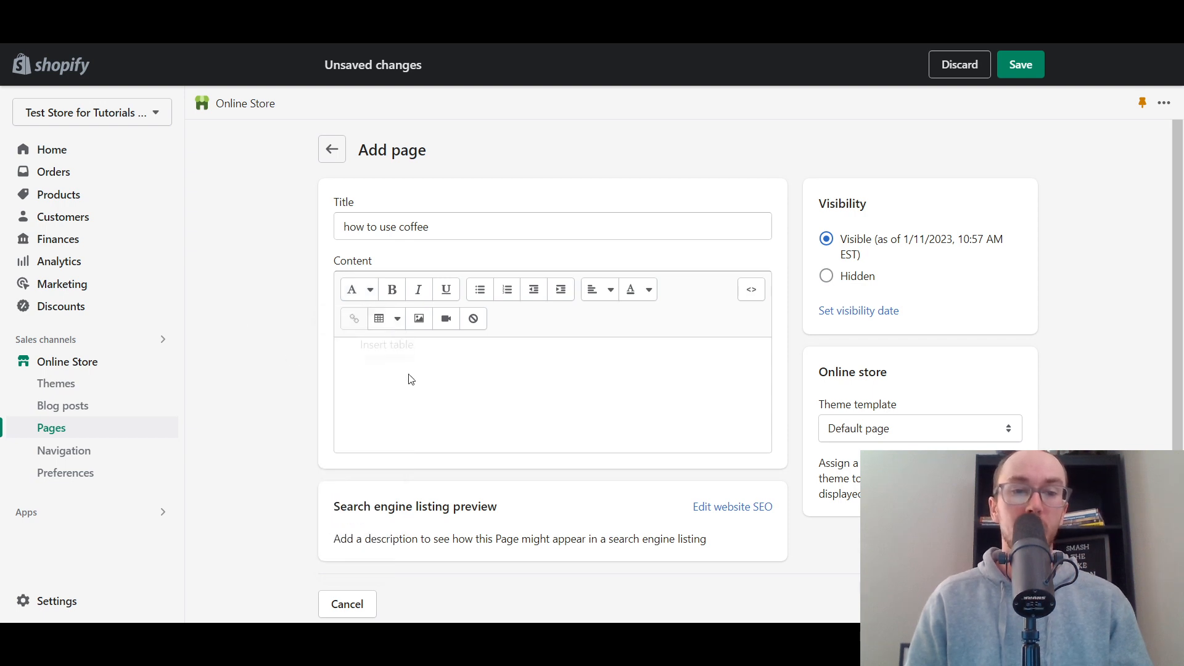
{"action": "left_click", "coordinate": [362, 297]}
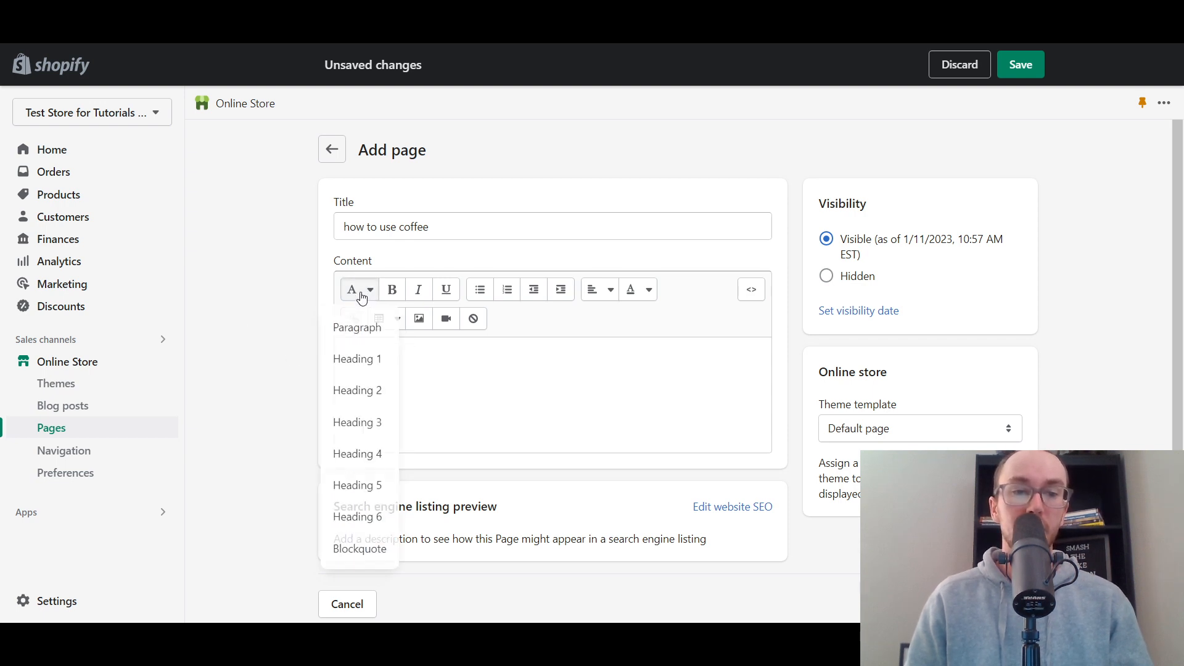
{"action": "left_click", "coordinate": [366, 397]}
{"action": "left_click", "coordinate": [461, 390]}
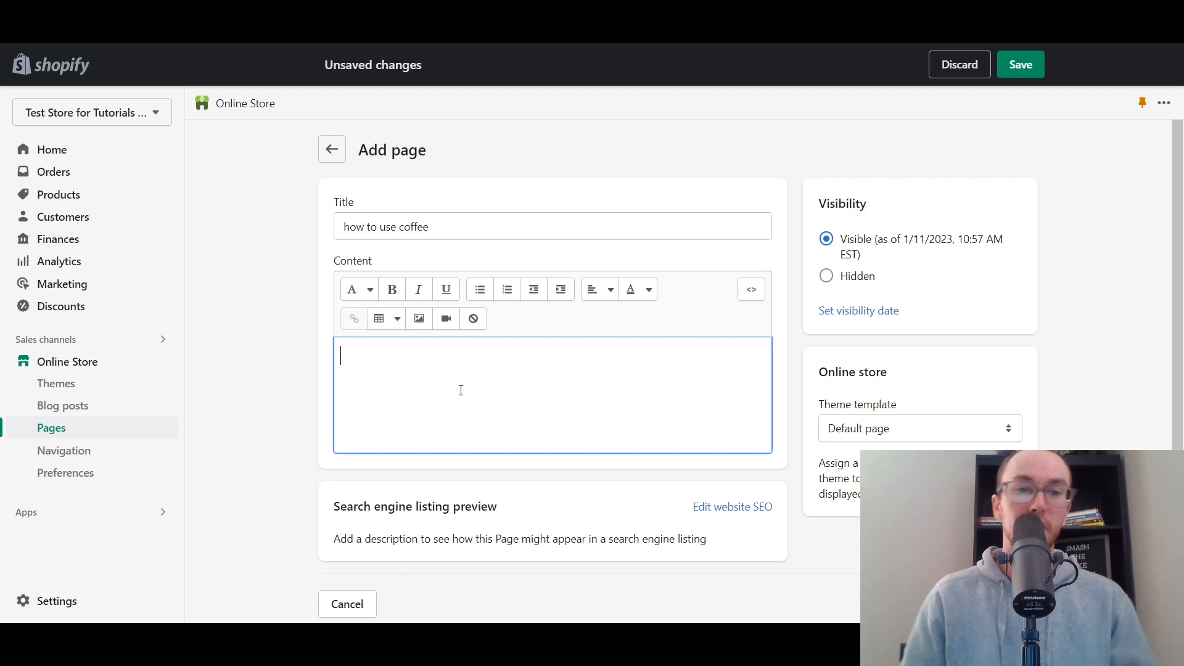
- Write the heading "How to Use Coffee" in title case at the start of the page content
{"action": "type", "text": "how"}
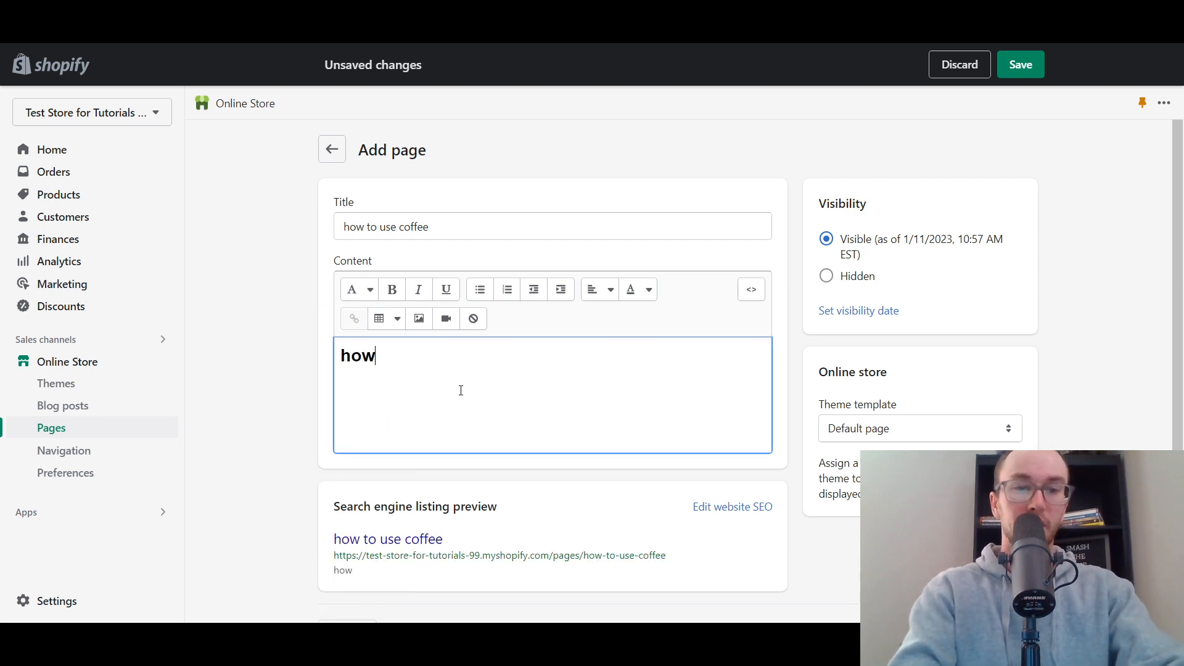
{"action": "key", "text": "BackSpace"}
{"action": "key", "text": "BackSpace"}
{"action": "key", "text": "BackSpace"}
{"action": "type", "text": "H"}
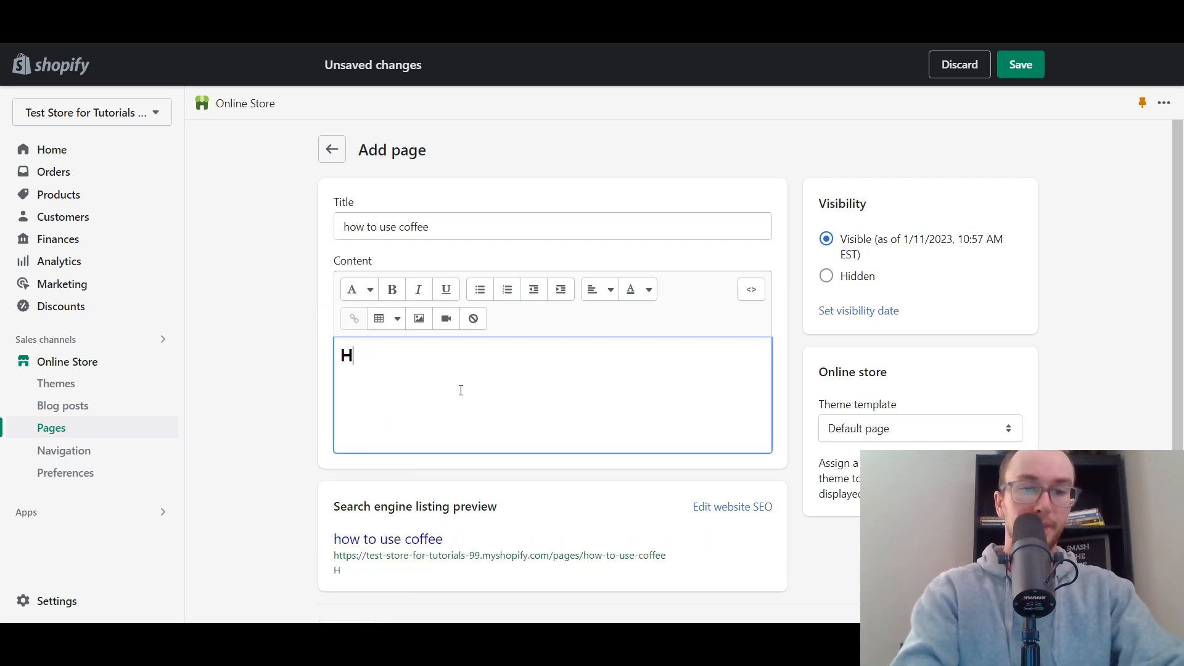
{"action": "type", "text": "ow to U"}
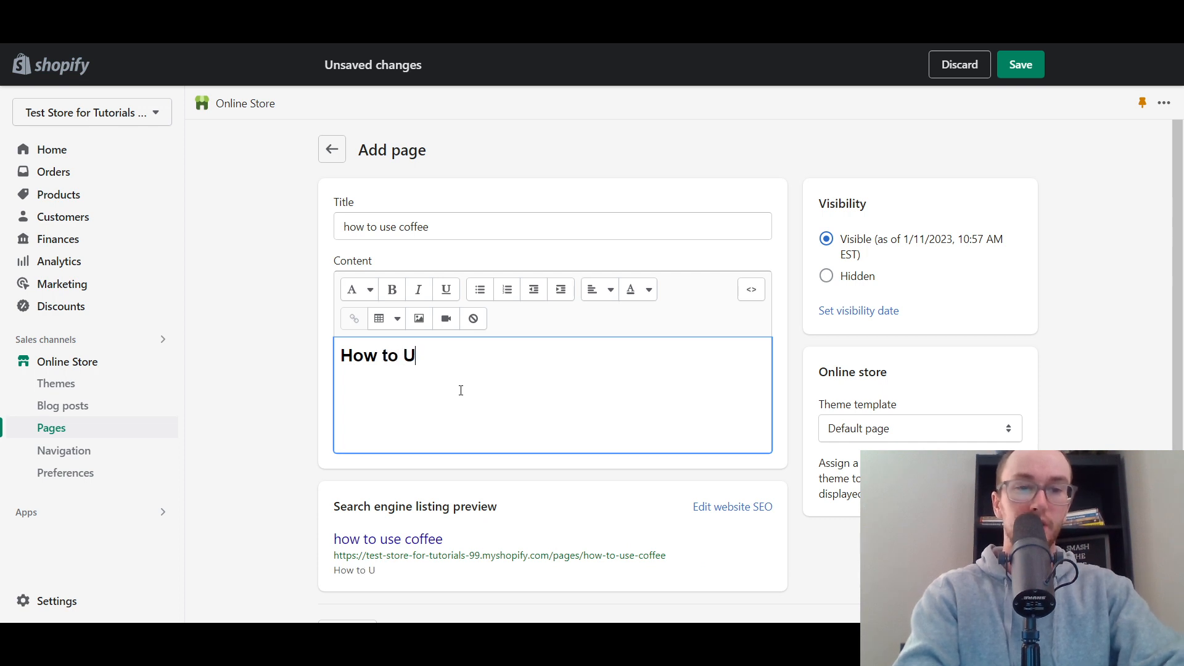
{"action": "type", "text": "se C"}
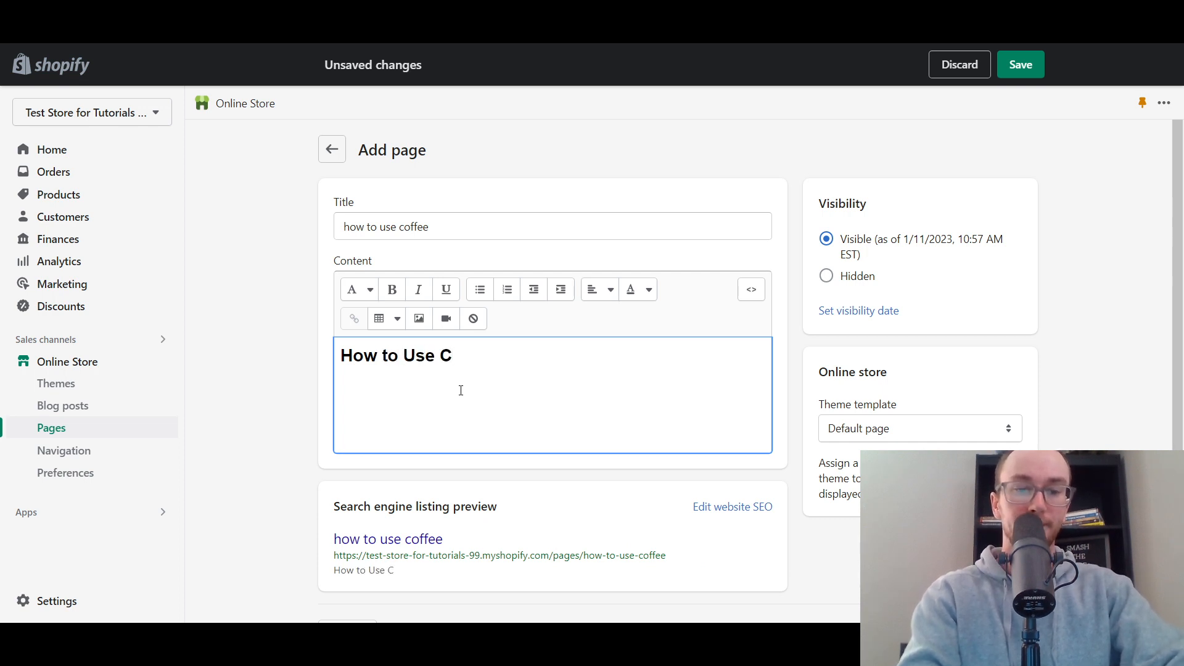
{"action": "type", "text": "offee"}
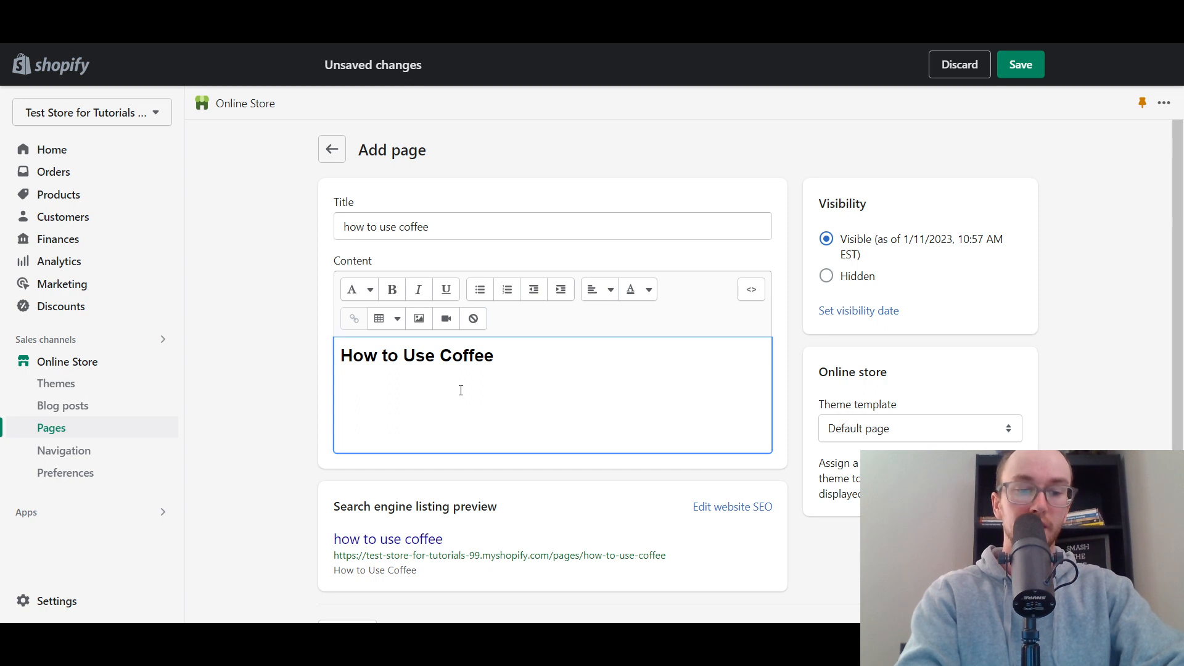
- Add the paragraph "heres how to use coffee the simple way." below the heading and start a new line after it
{"action": "key", "text": "BackSpace"}
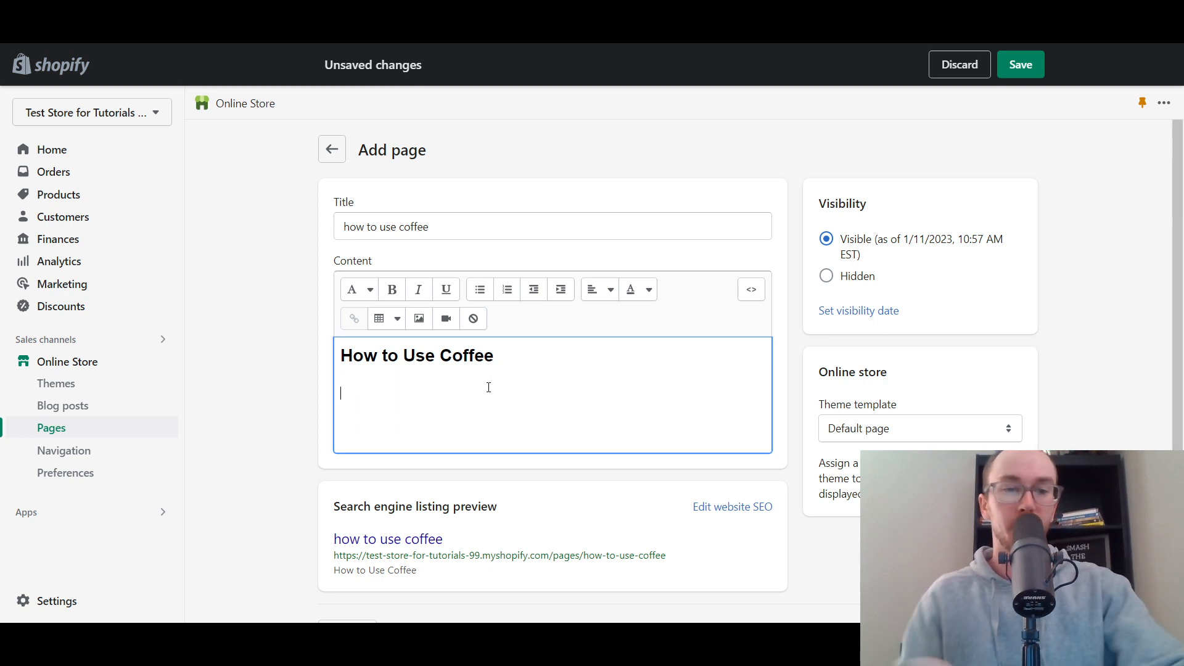
{"action": "type", "text": "eres how to use coffee the simple wa"}
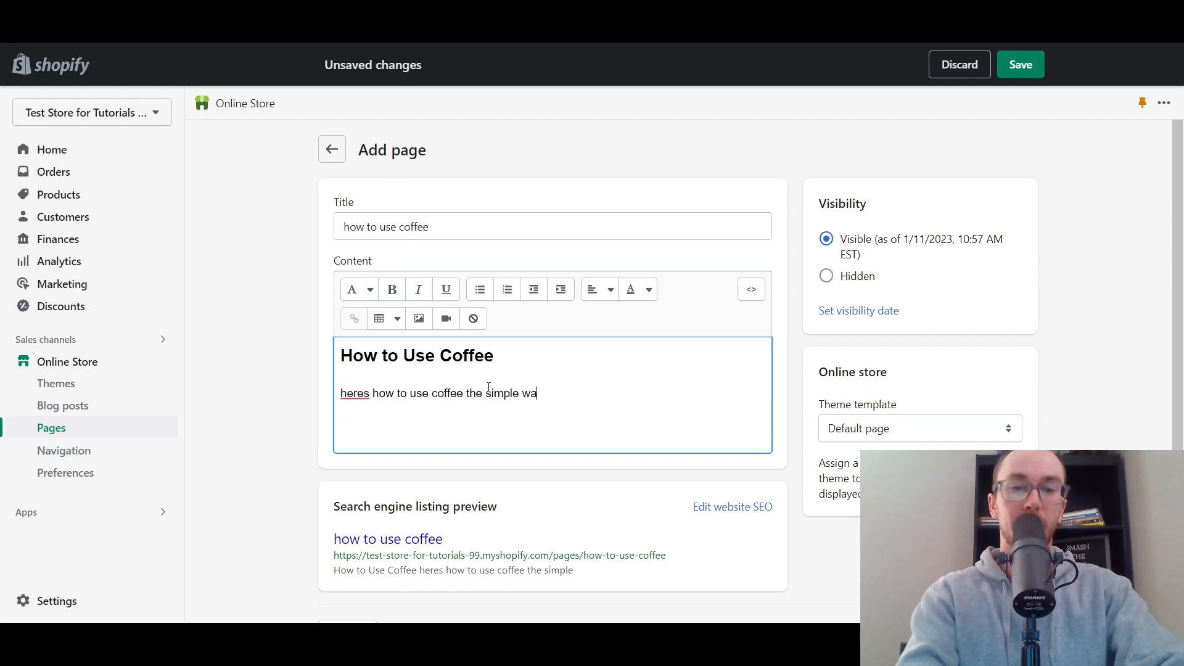
{"action": "type", "text": "y"}
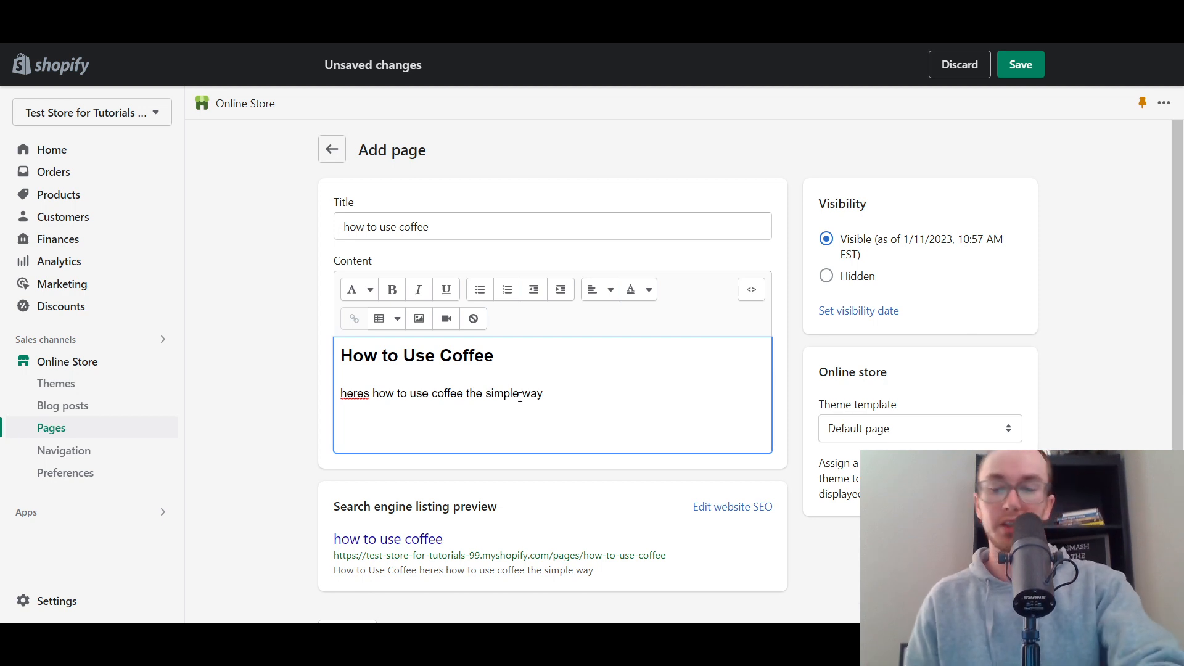
{"action": "type", "text": "."}
{"action": "key", "text": "Return"}
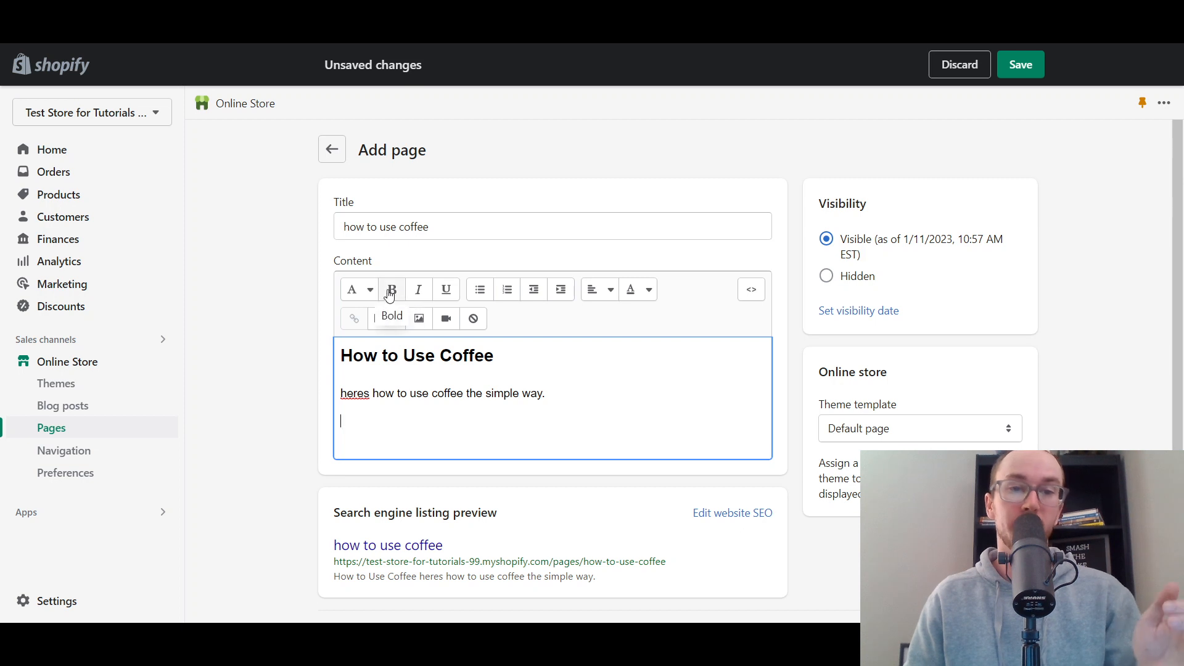
- Correct the first word of the paragraph to "Here's" with a capital H and an apostrophe
{"action": "left_click", "coordinate": [341, 393]}
{"action": "key", "text": "Delete"}
{"action": "type", "text": "H"}
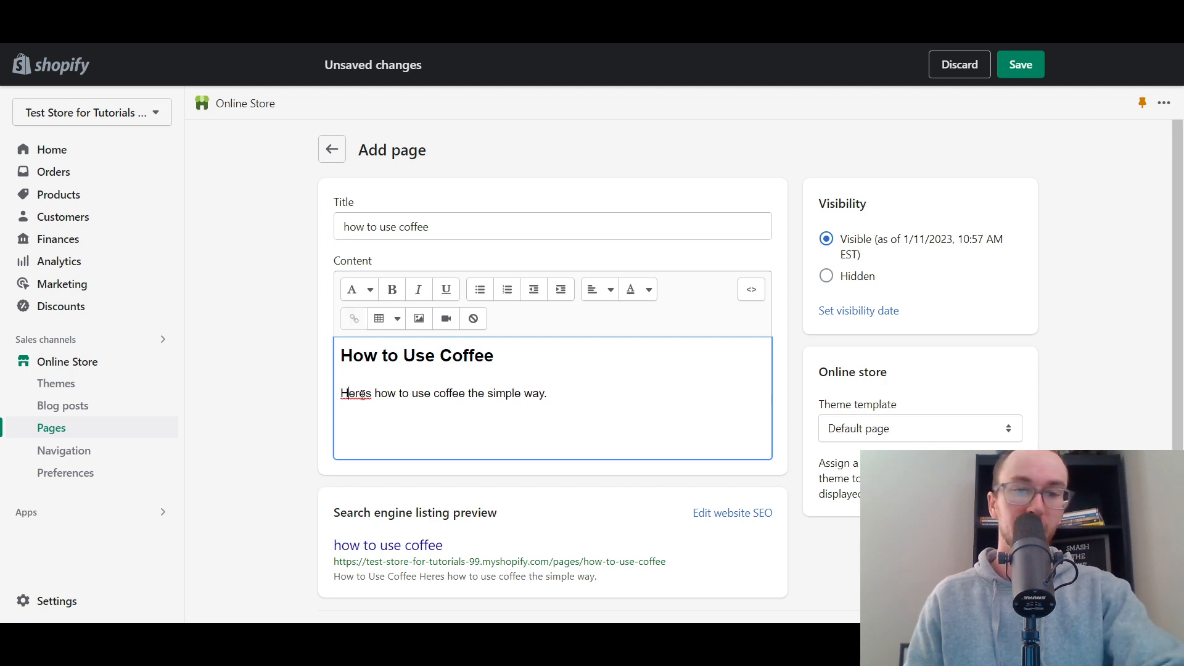
{"action": "left_click", "coordinate": [368, 392]}
{"action": "type", "text": "'"}
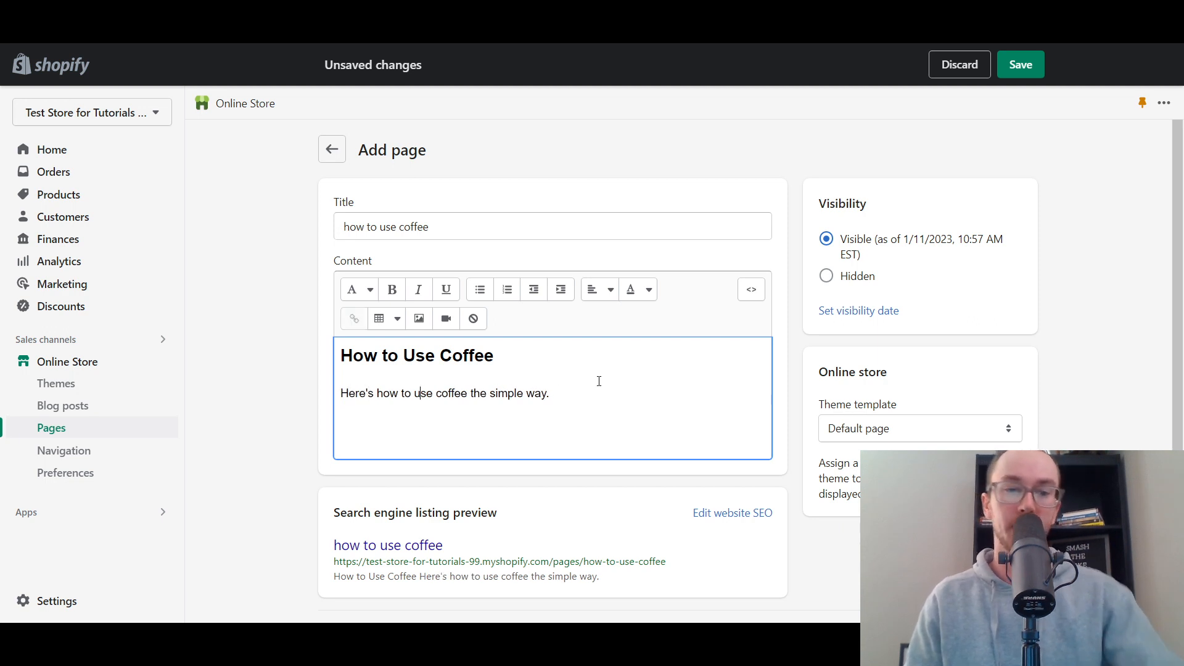
- Make the word "coffee" in the paragraph bold
{"action": "left_click", "coordinate": [606, 387]}
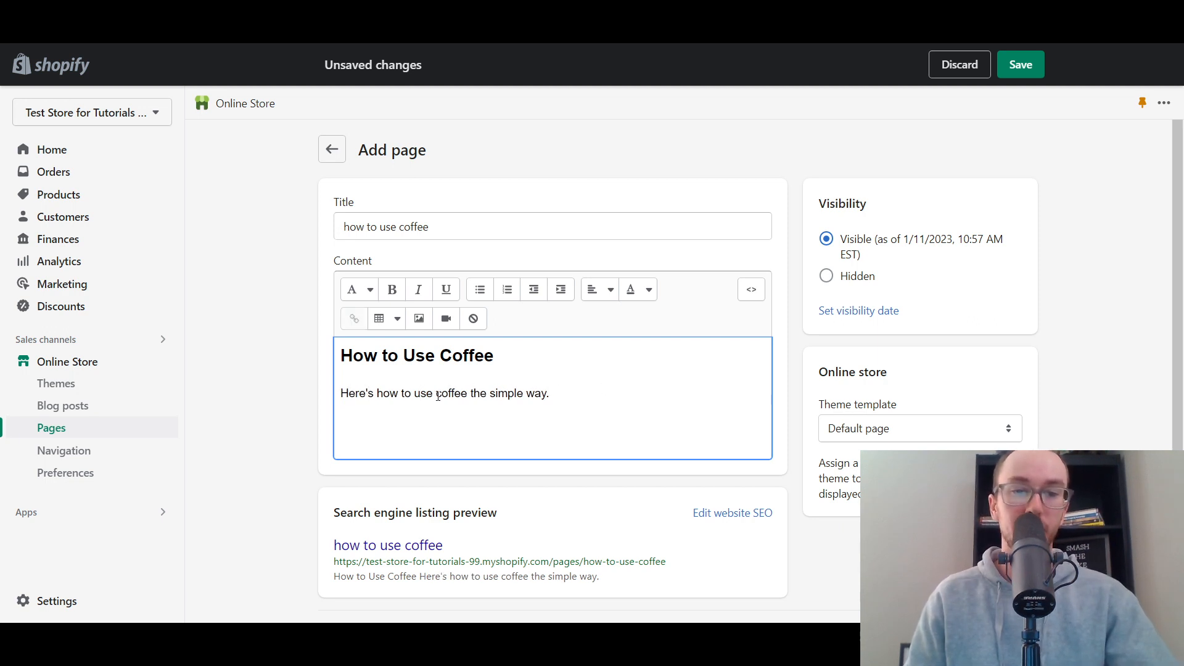
{"action": "left_click_drag", "start_coordinate": [437, 394], "coordinate": [470, 395]}
{"action": "left_click", "coordinate": [393, 291]}
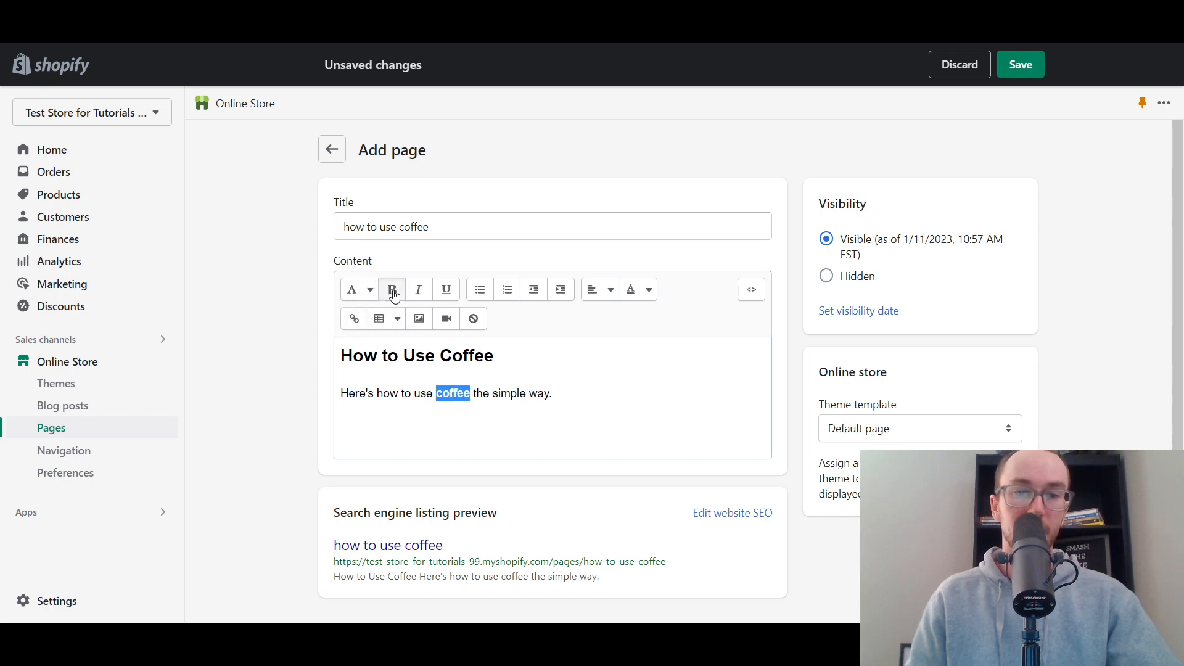
{"action": "left_click", "coordinate": [495, 410]}
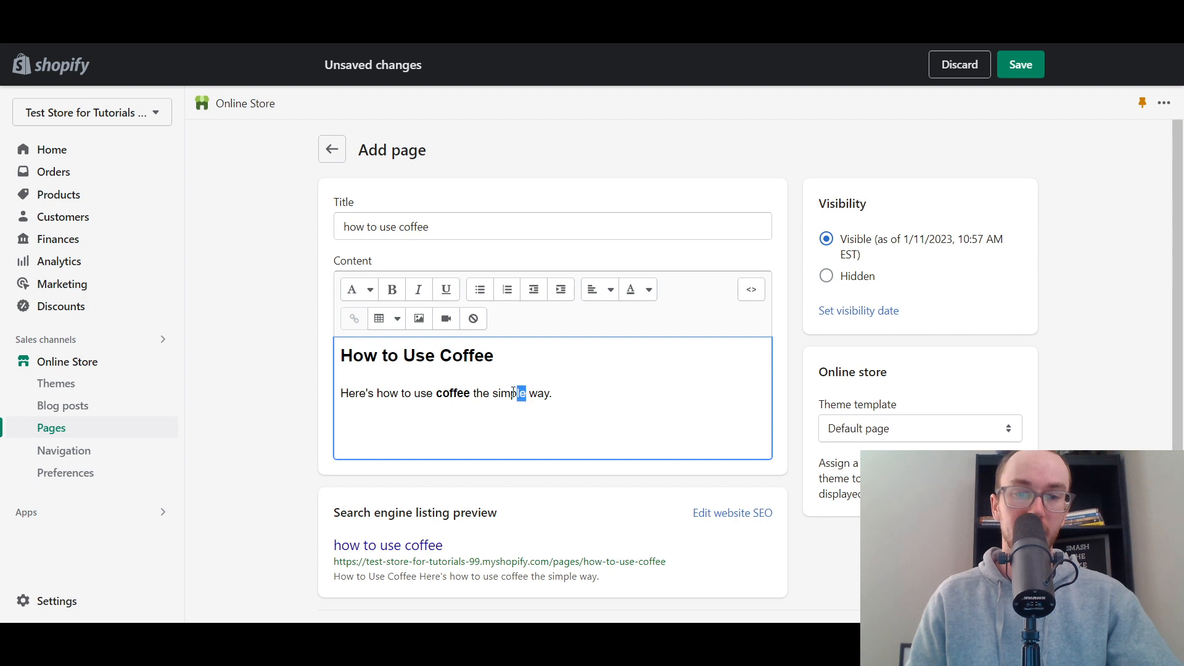
- Italicize the word "simple" and underline the word "way" in the paragraph
{"action": "left_click_drag", "start_coordinate": [513, 392], "coordinate": [538, 395]}
{"action": "left_click", "coordinate": [418, 289]}
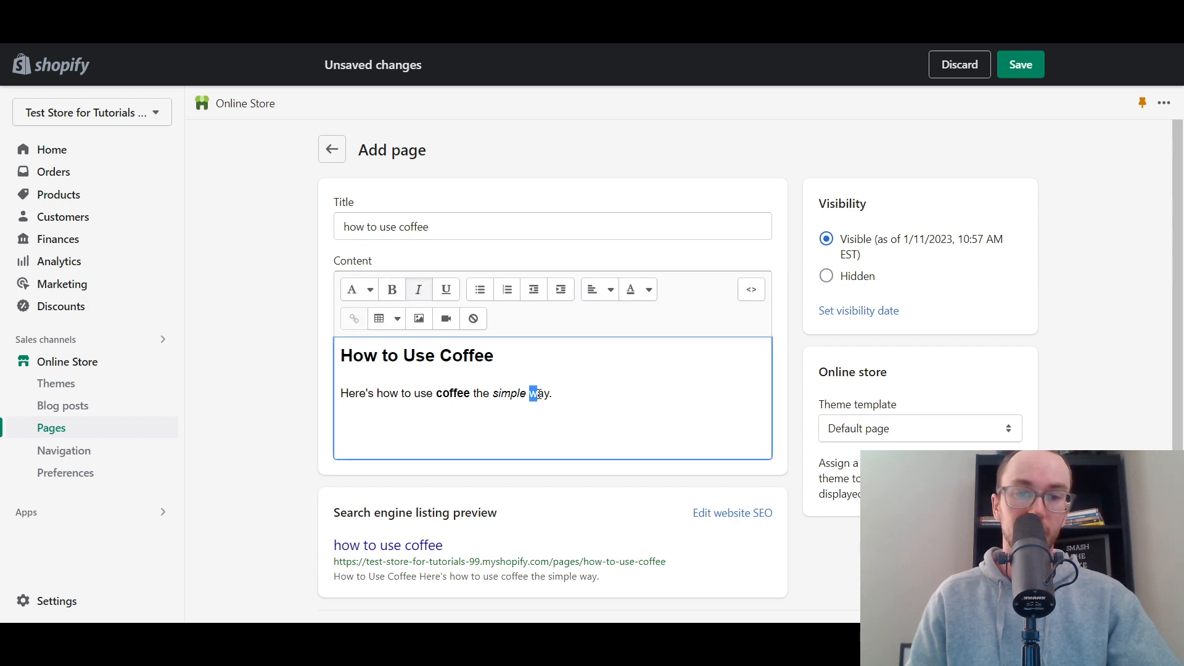
{"action": "left_click", "coordinate": [446, 289]}
{"action": "left_click", "coordinate": [591, 403]}
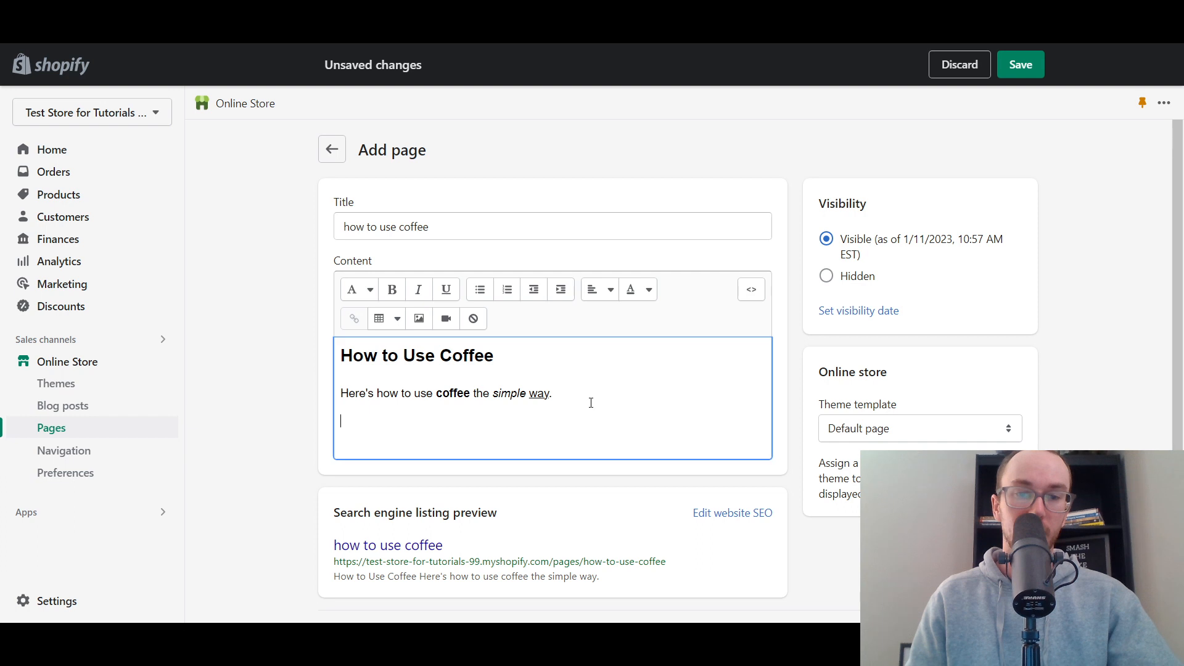
{"action": "left_click", "coordinate": [367, 291]}
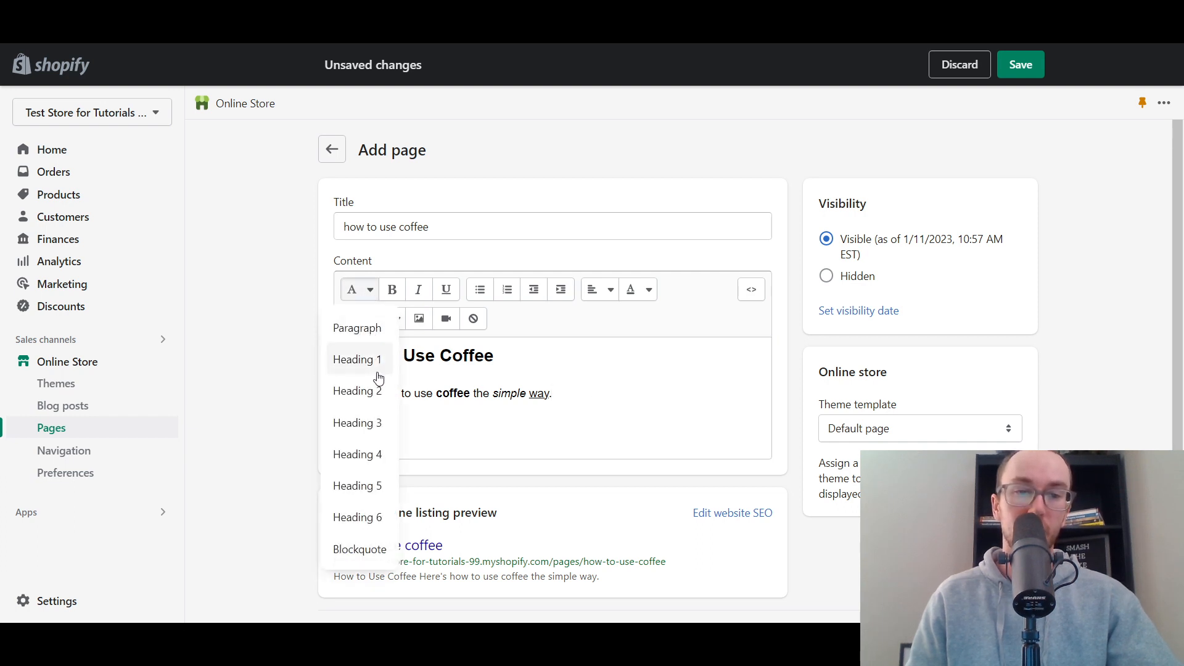
{"action": "left_click", "coordinate": [570, 398]}
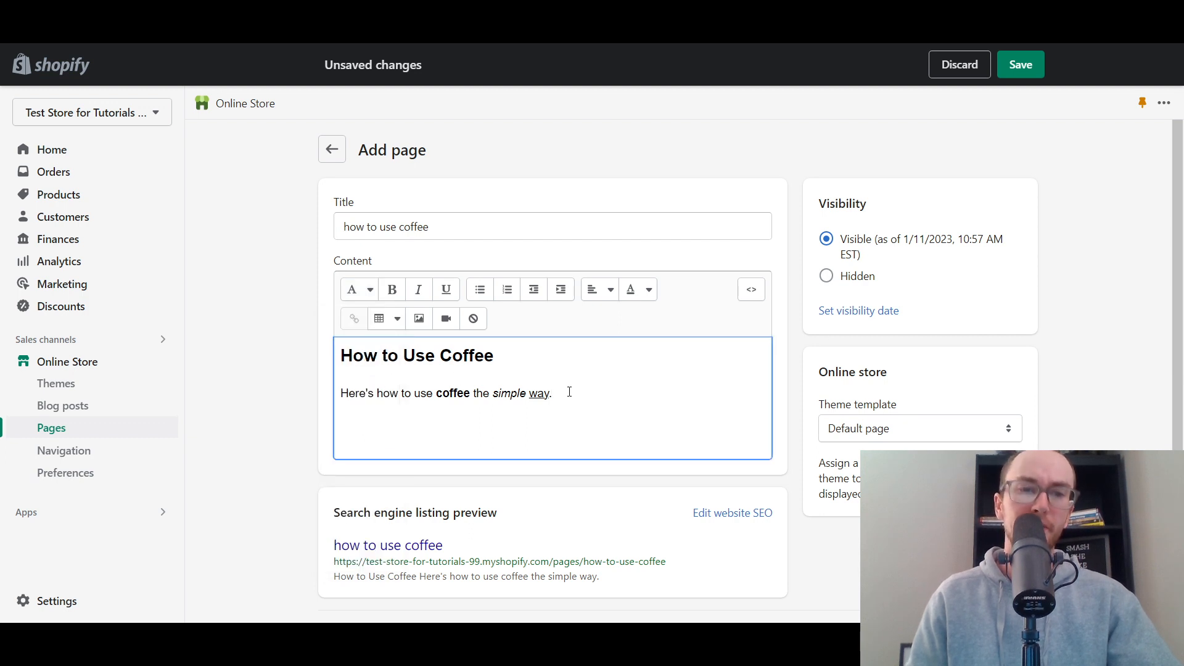
{"action": "left_click", "coordinate": [309, 279]}
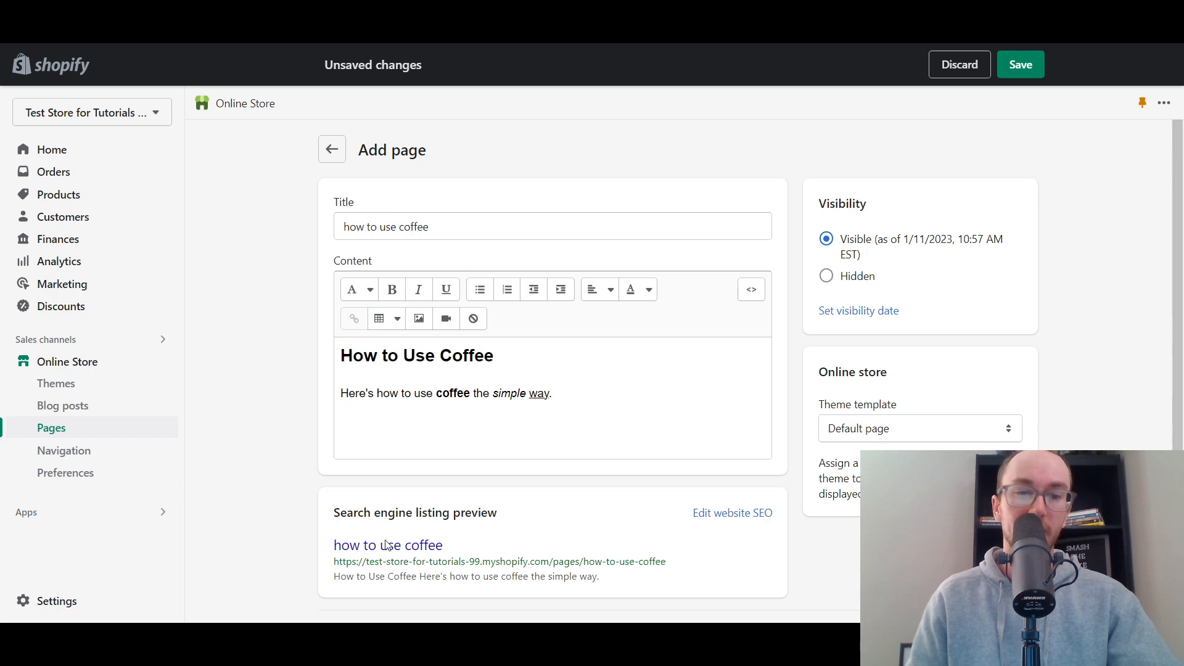
- Start a bulleted list below the paragraph with the item "first, start unboxing"
{"action": "left_click", "coordinate": [627, 402]}
{"action": "key", "text": "Return"}
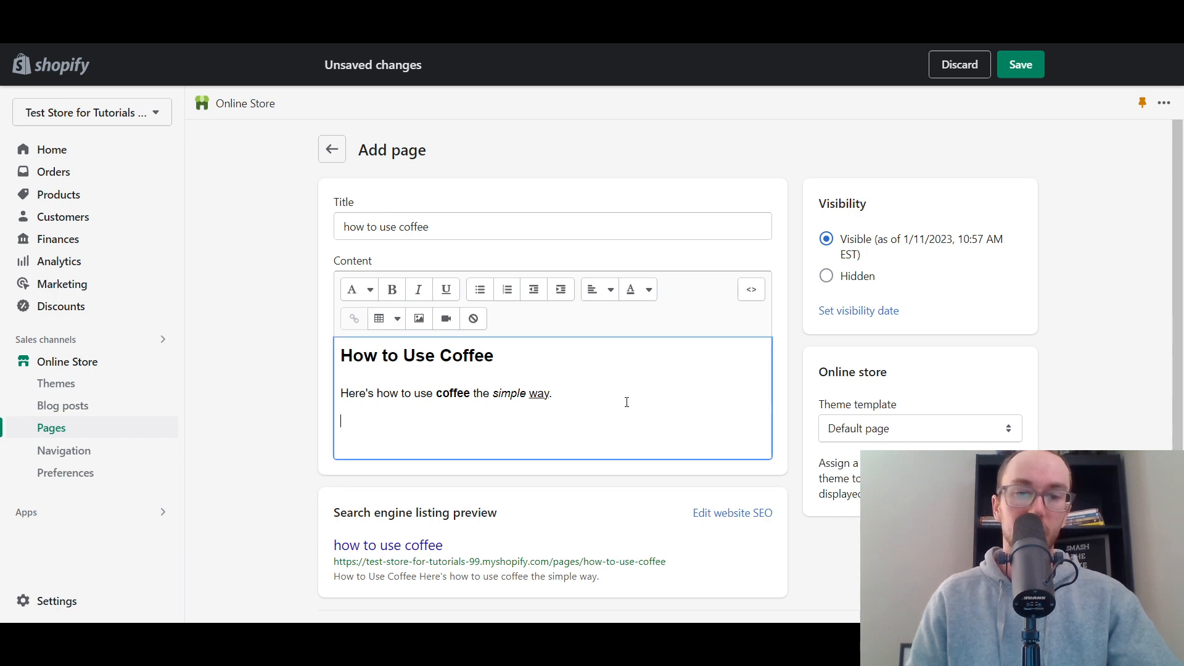
{"action": "left_click", "coordinate": [479, 290]}
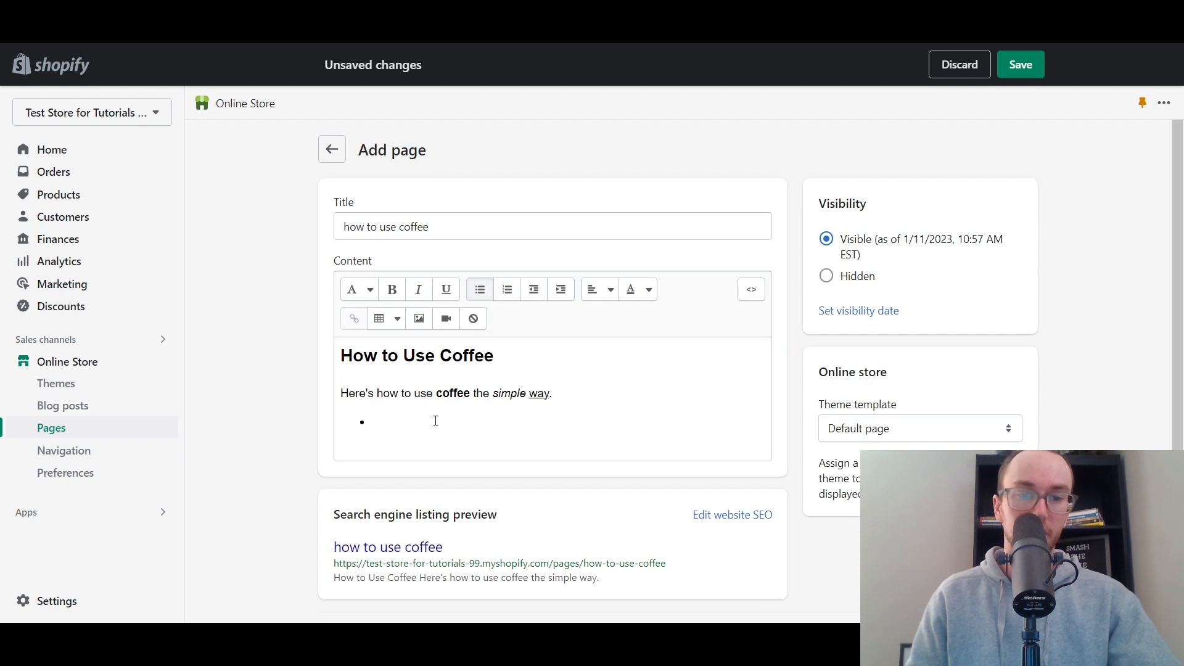
{"action": "type", "text": "f"}
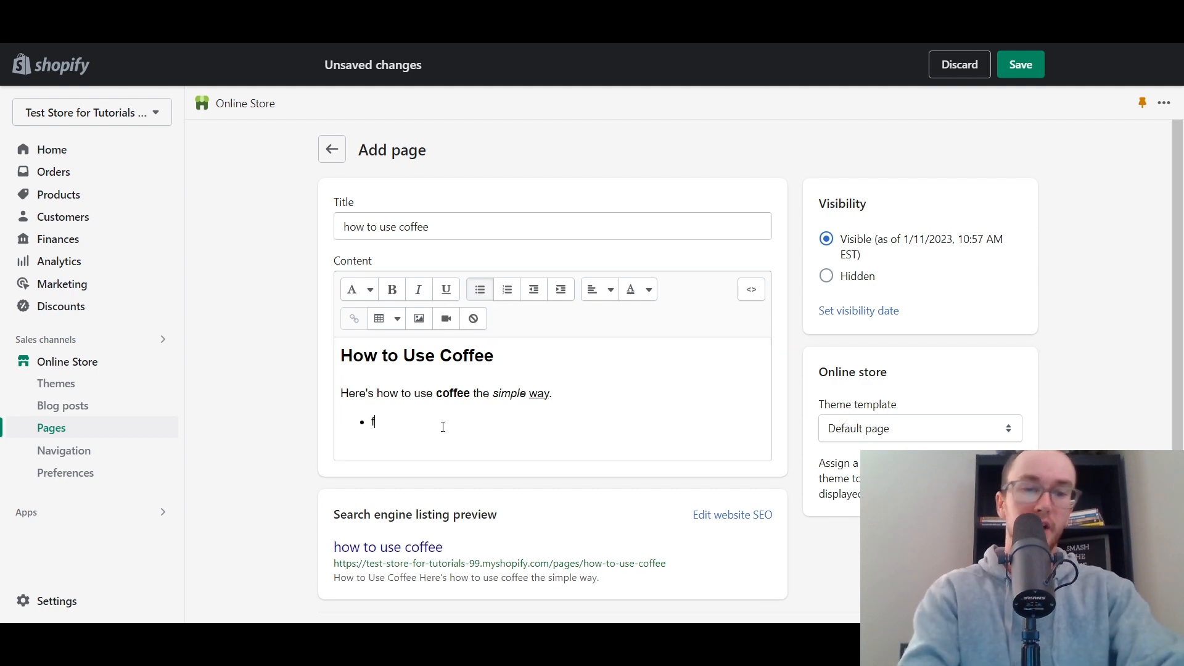
{"action": "type", "text": "irst, sta"}
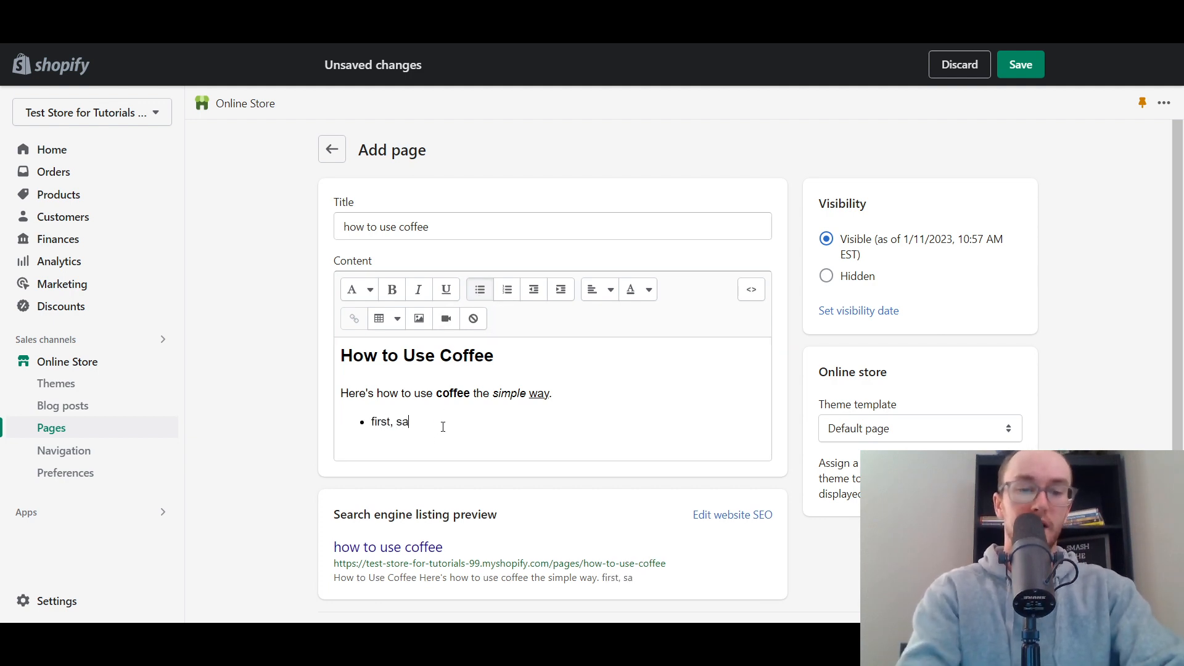
{"action": "type", "text": "rt"}
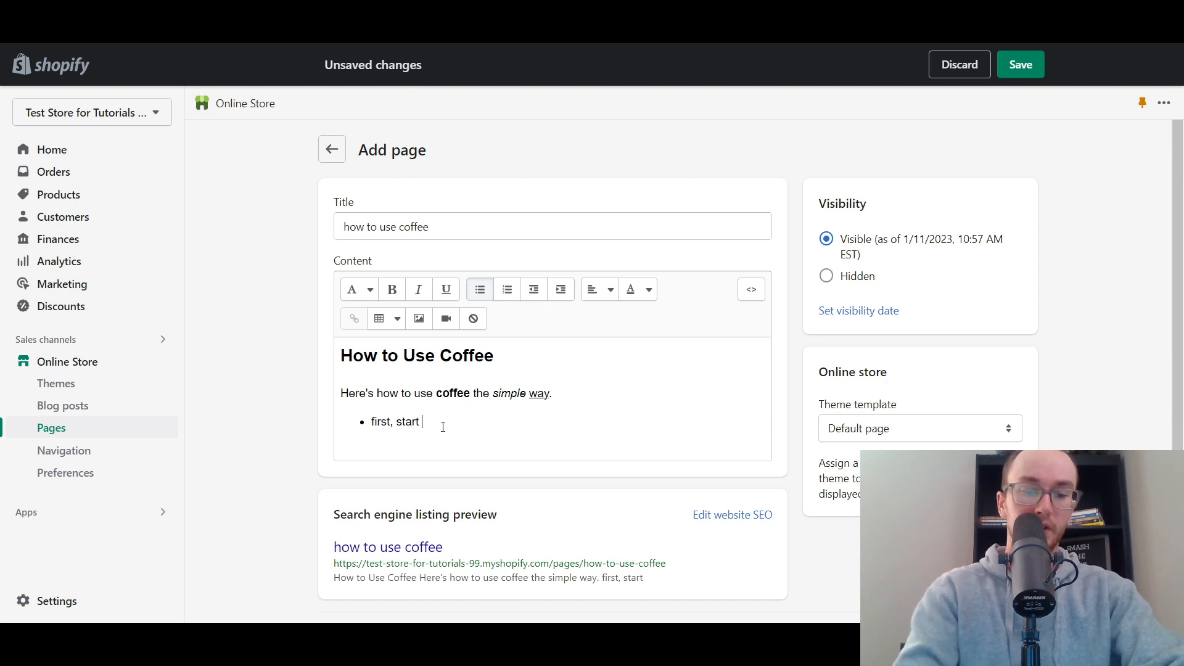
{"action": "type", "text": " unboxing"}
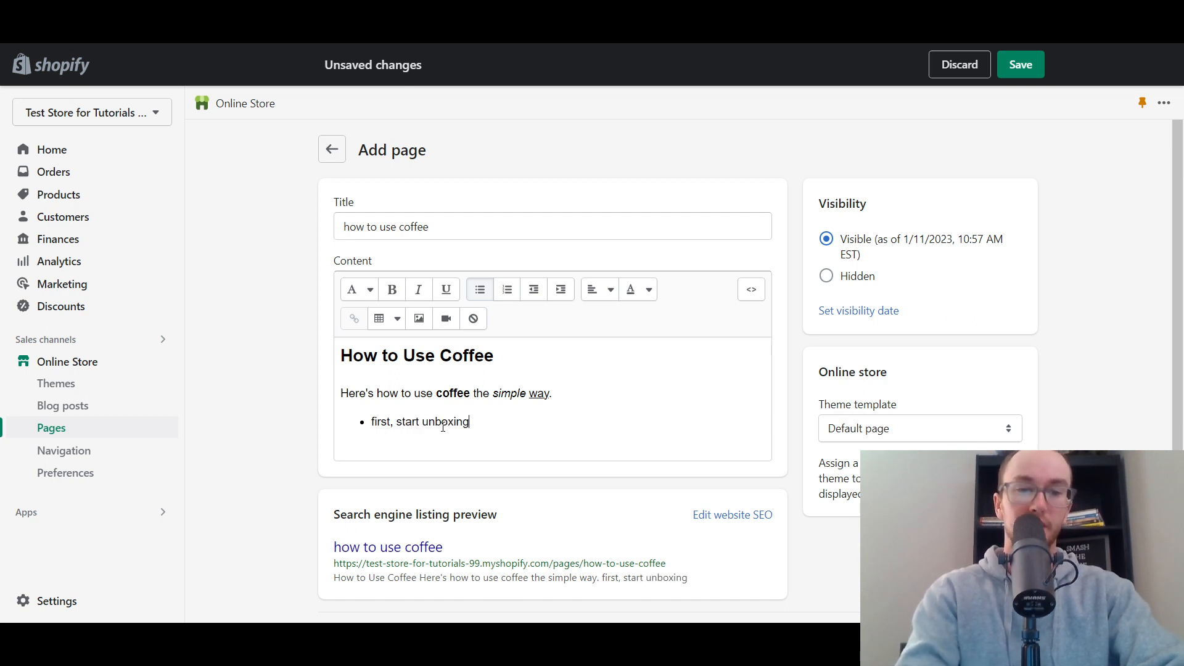
- Convert the "first, start unboxing" bullet to a numbered list and end the list with an empty line below it
{"action": "left_click", "coordinate": [503, 293]}
{"action": "left_click", "coordinate": [524, 421]}
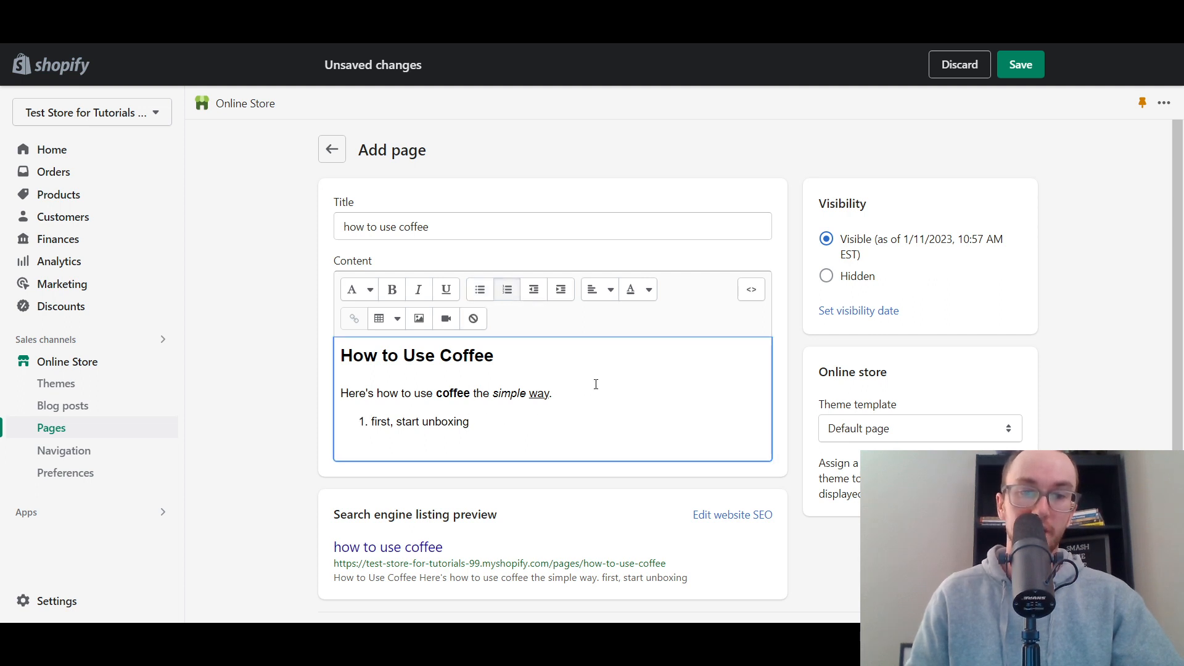
{"action": "left_click", "coordinate": [562, 298]}
{"action": "left_click", "coordinate": [543, 298]}
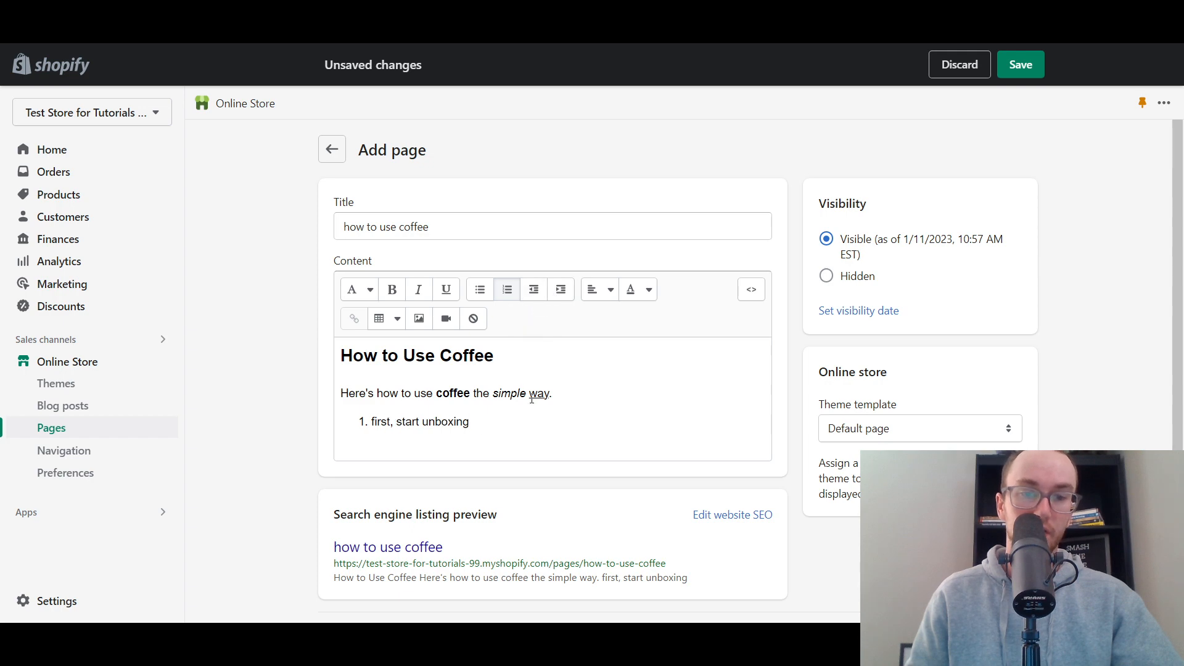
{"action": "left_click", "coordinate": [518, 430]}
{"action": "key", "text": "Return"}
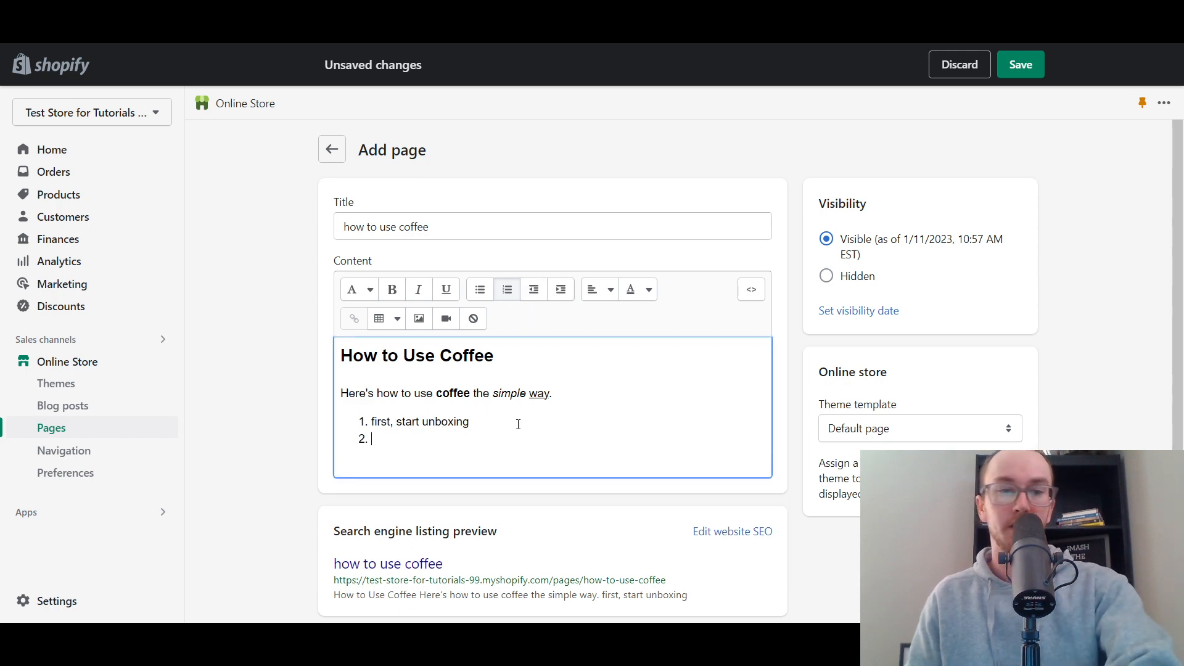
{"action": "key", "text": "Return"}
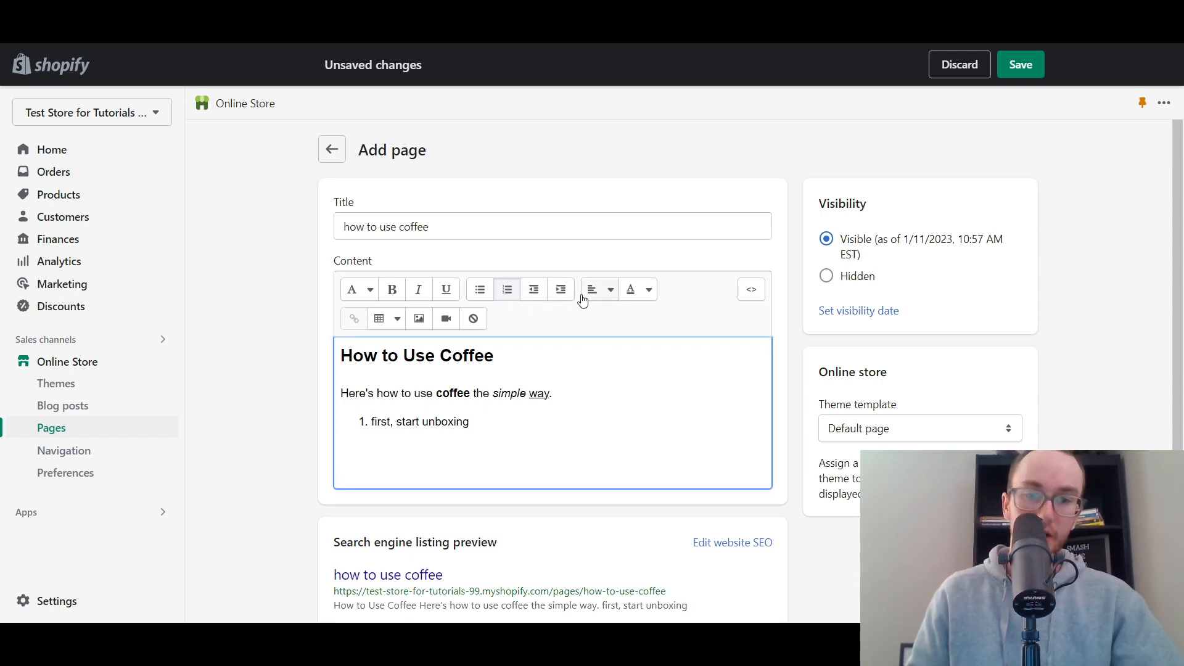
- Examine the alignment options, the text color picker and the HTML source of the page content
{"action": "left_click", "coordinate": [607, 300]}
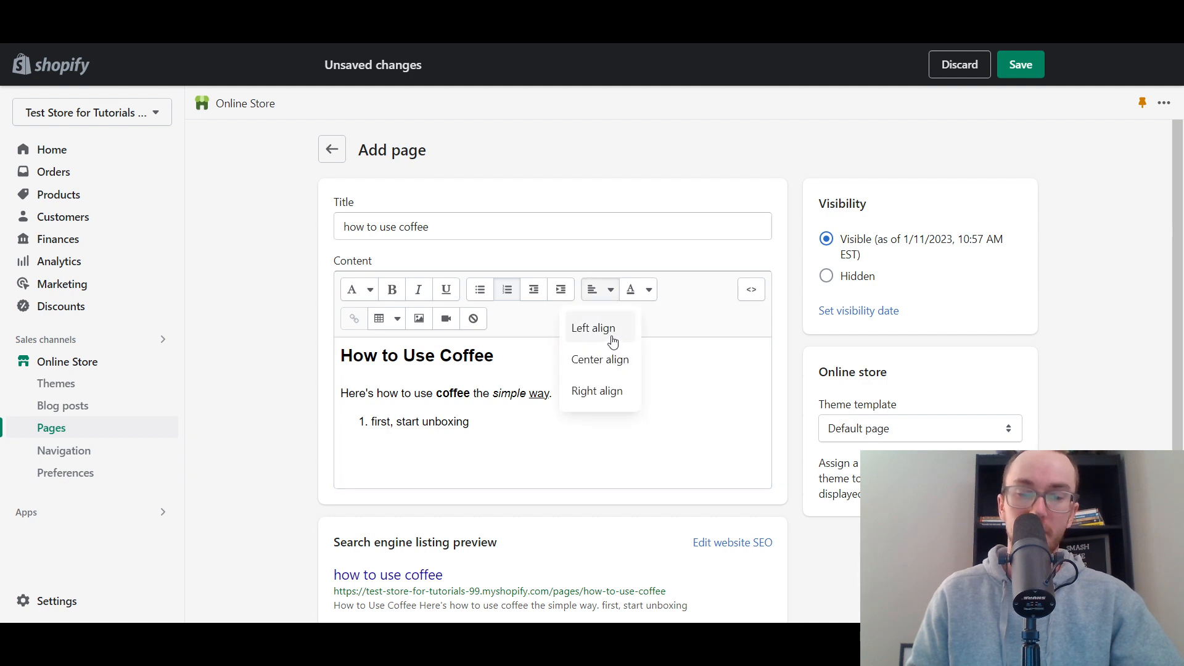
{"action": "left_click", "coordinate": [669, 308]}
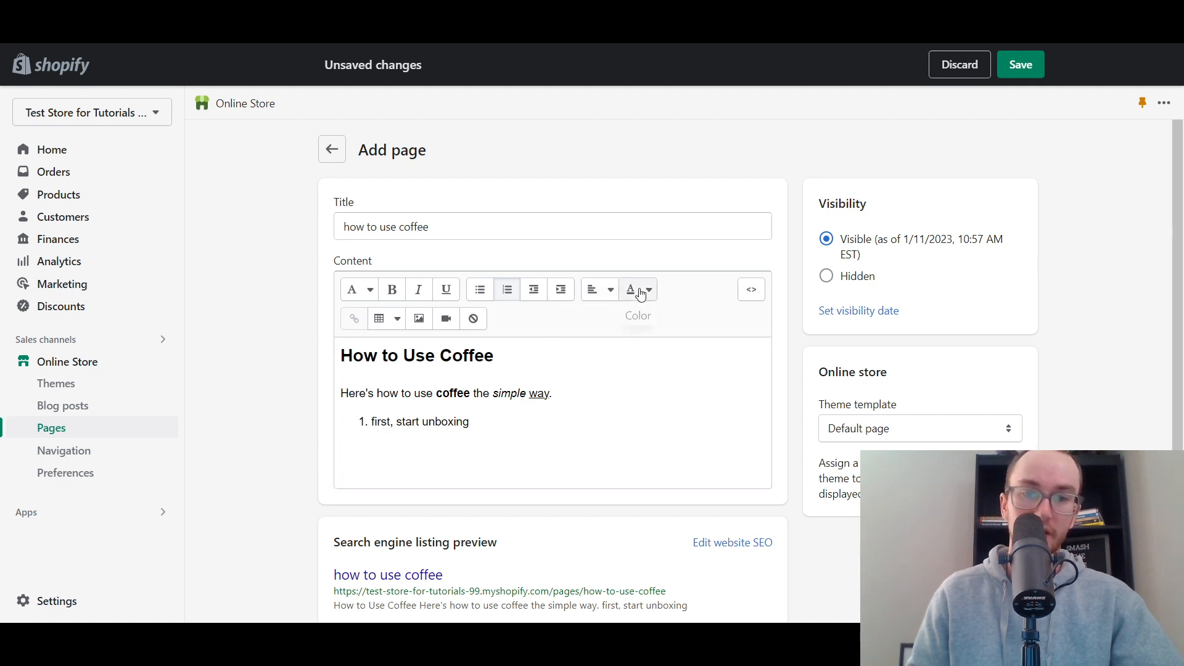
{"action": "left_click", "coordinate": [641, 293]}
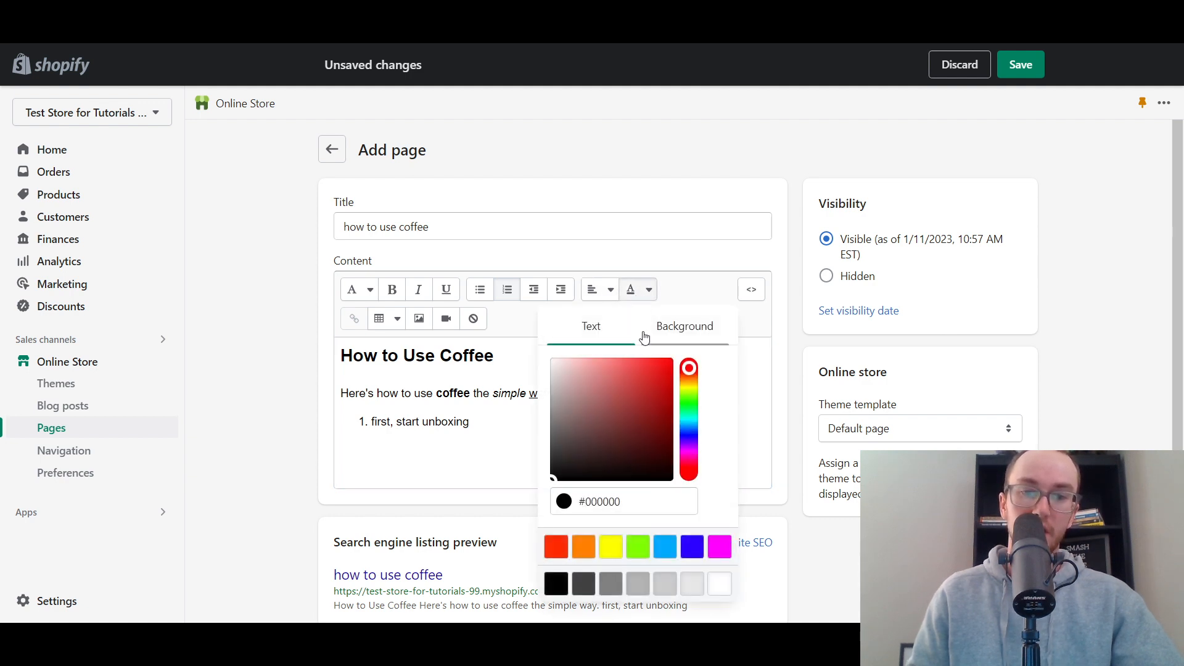
{"action": "left_click", "coordinate": [680, 293]}
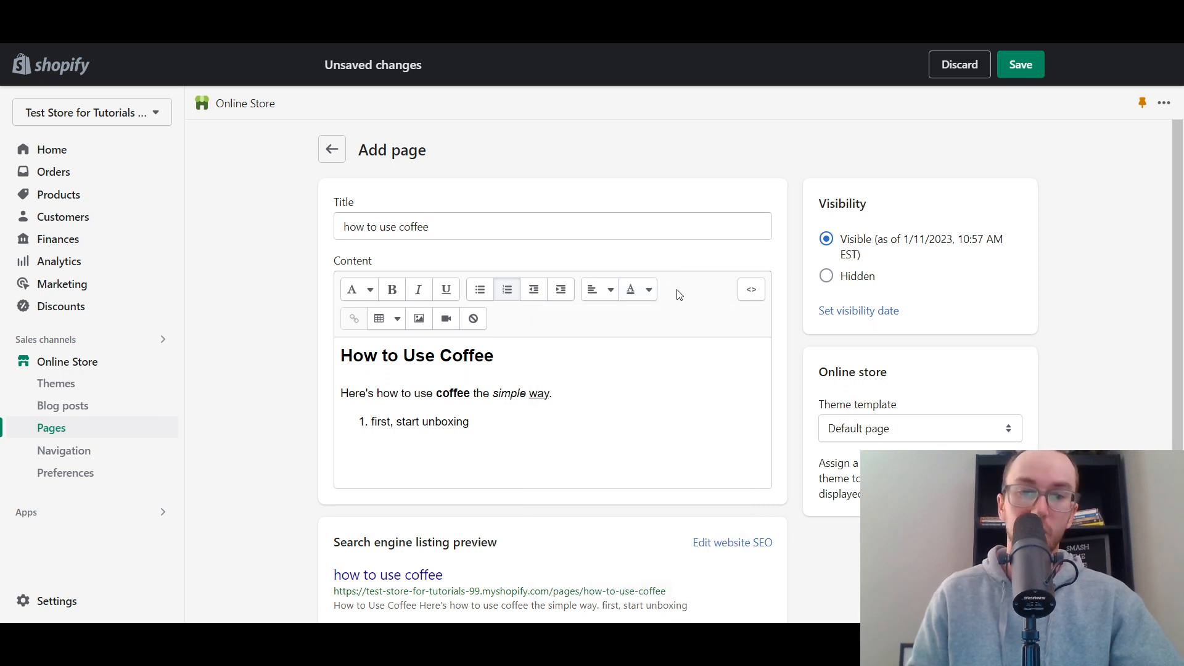
{"action": "left_click", "coordinate": [752, 291]}
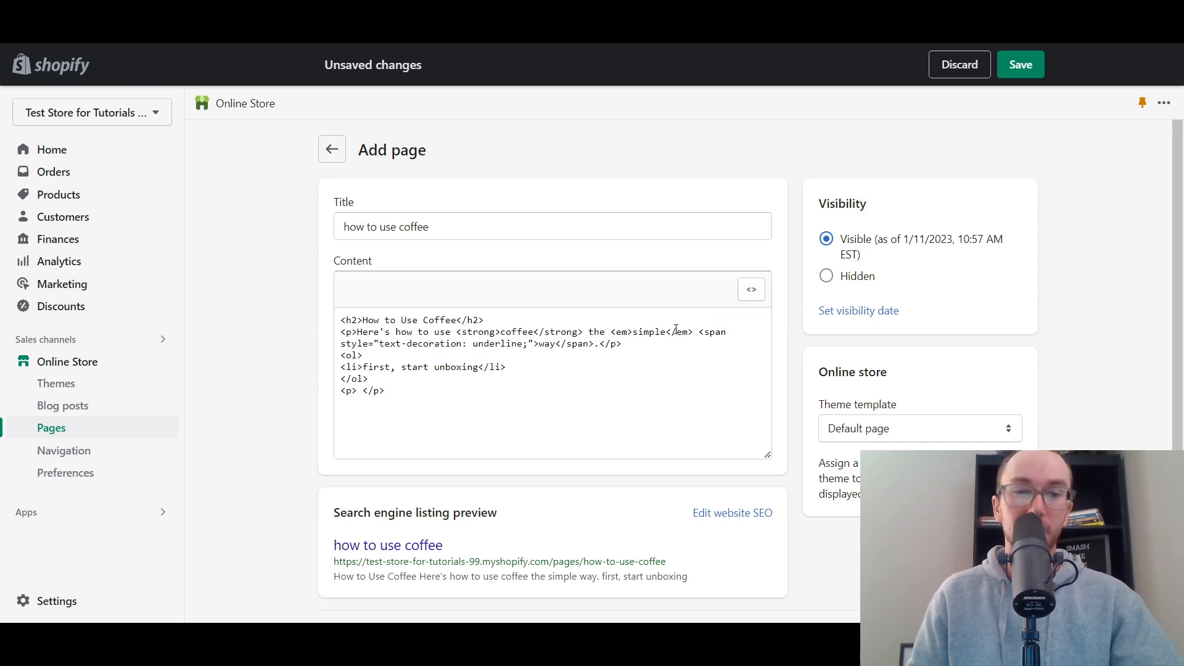
{"action": "left_click", "coordinate": [754, 291]}
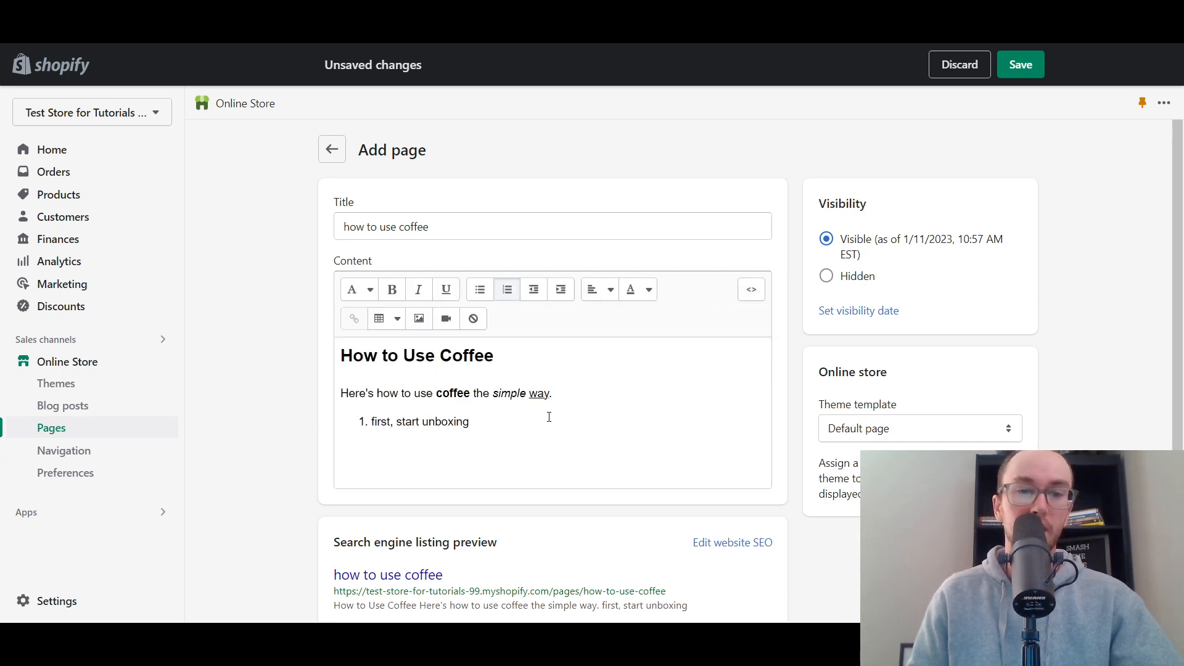
- Insert a table below the numbered list and add a second column after its first one
{"action": "left_click", "coordinate": [390, 319]}
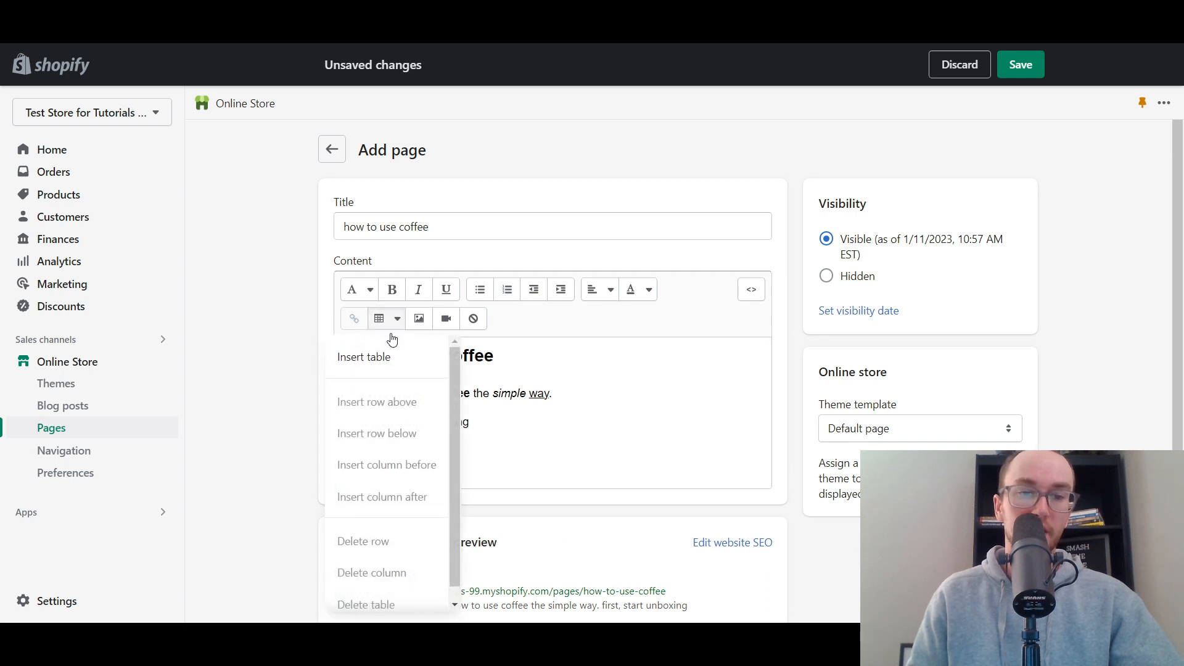
{"action": "left_click", "coordinate": [391, 360]}
{"action": "scroll", "coordinate": [512, 419], "scroll_direction": "down", "scroll_amount": 2}
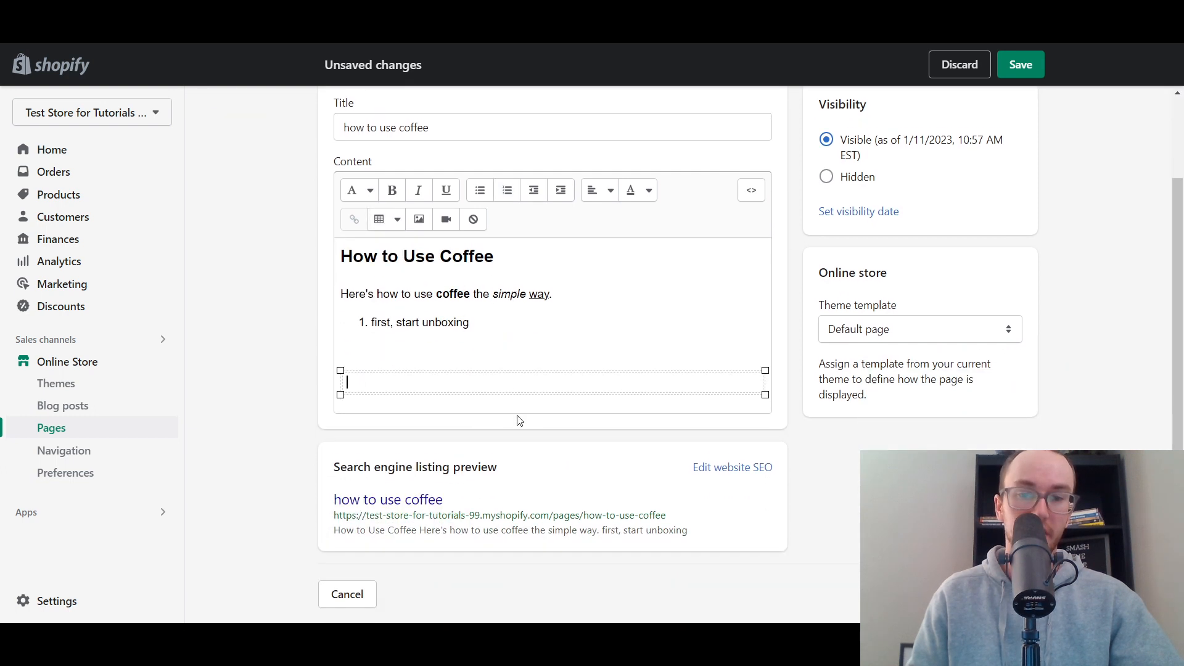
{"action": "left_click", "coordinate": [397, 219]}
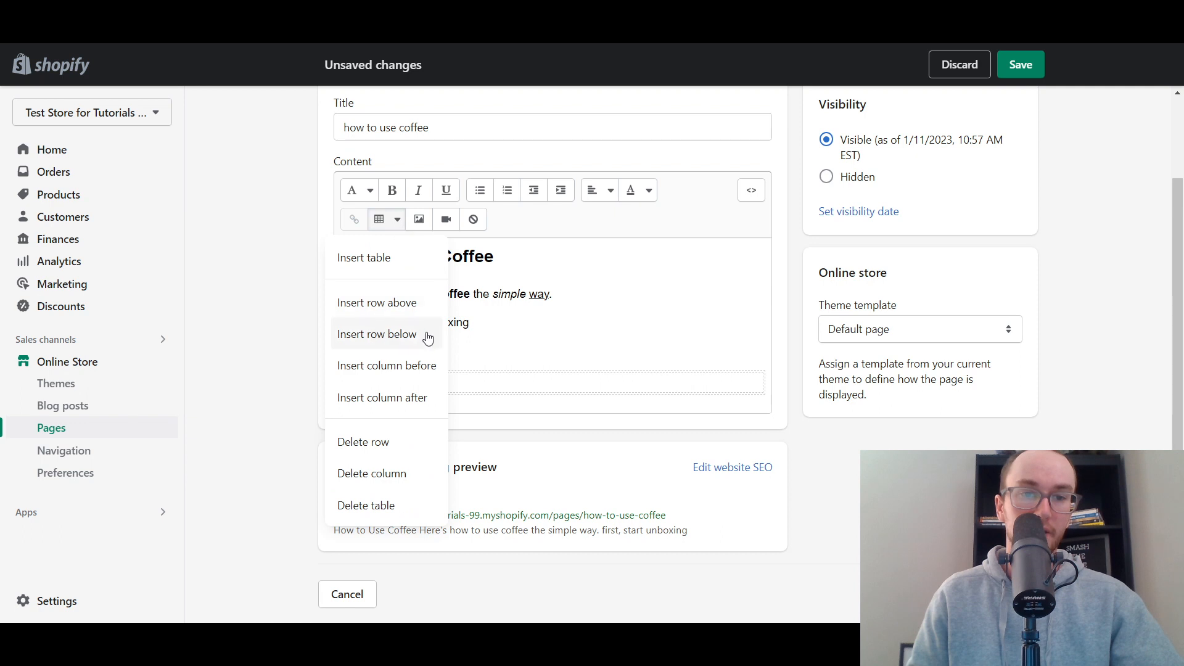
{"action": "left_click", "coordinate": [416, 390]}
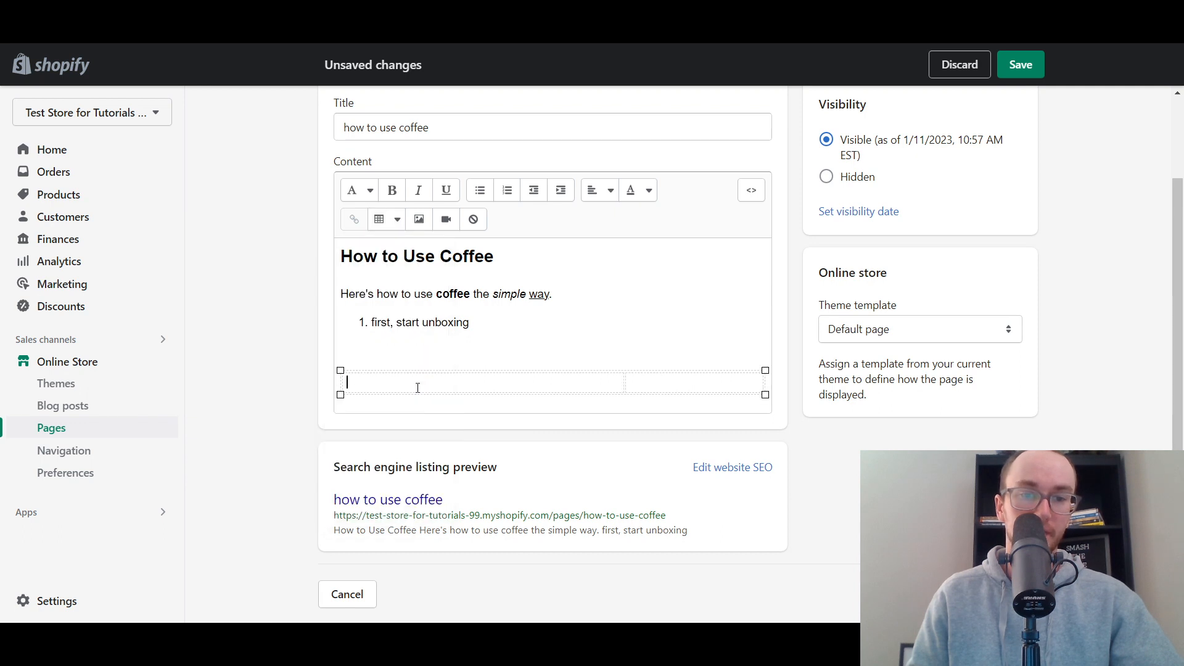
- Add one row above and one row below in the table to make three rows
{"action": "left_click", "coordinate": [379, 220]}
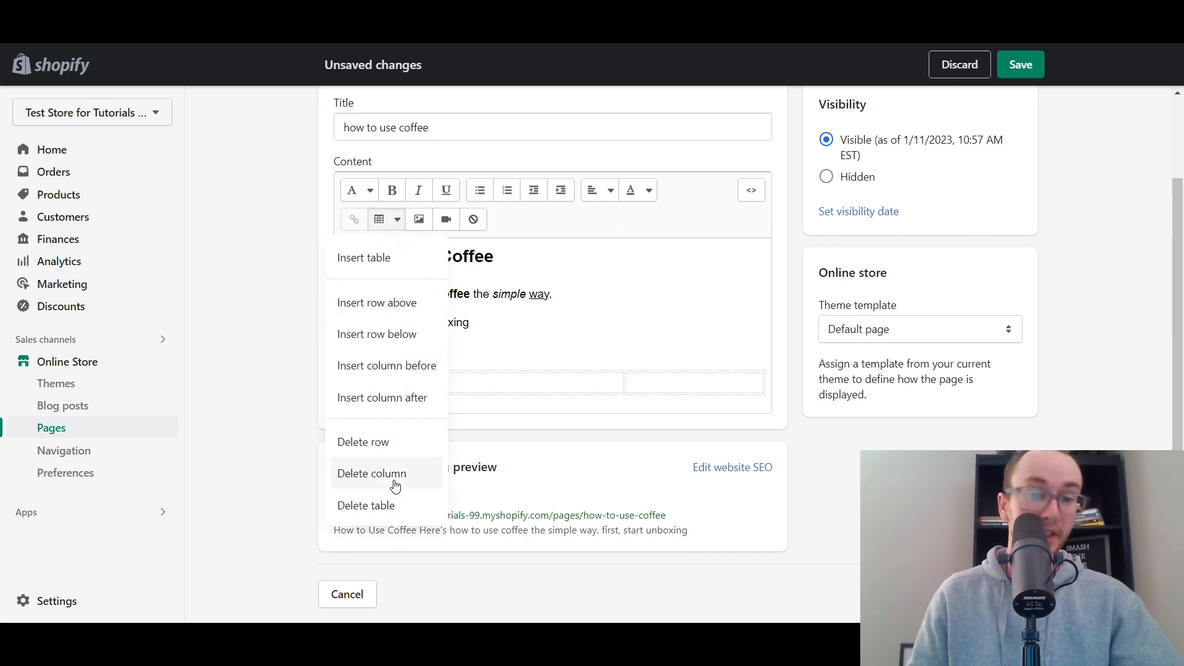
{"action": "left_click", "coordinate": [378, 304]}
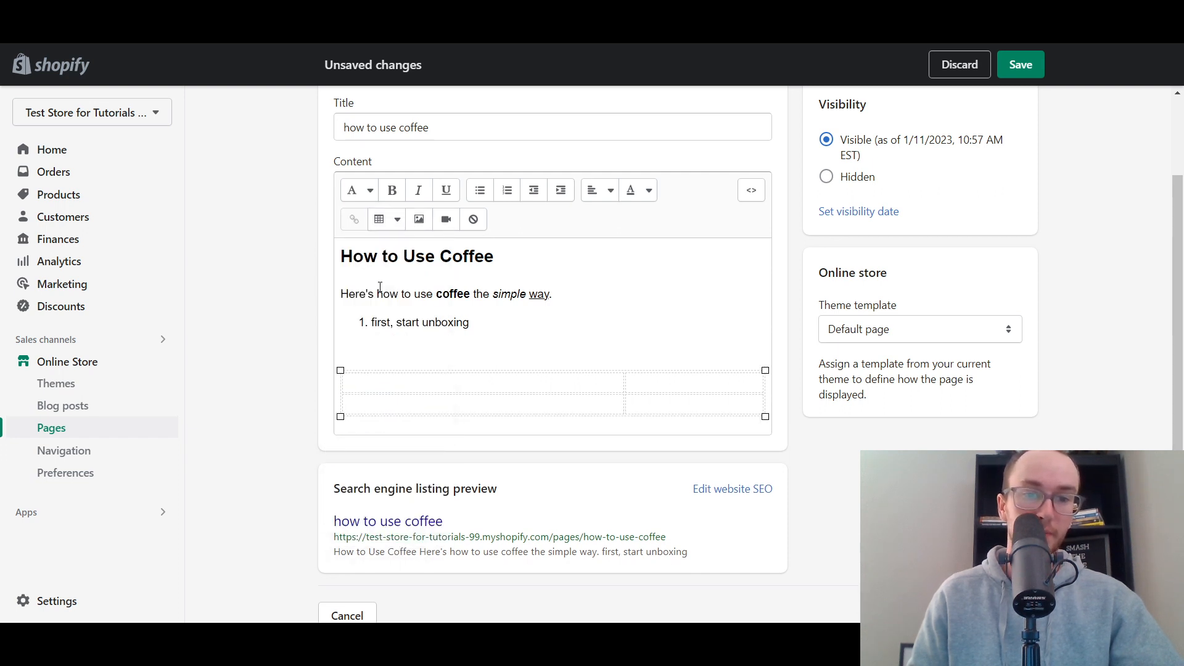
{"action": "left_click", "coordinate": [381, 222]}
{"action": "left_click", "coordinate": [409, 334]}
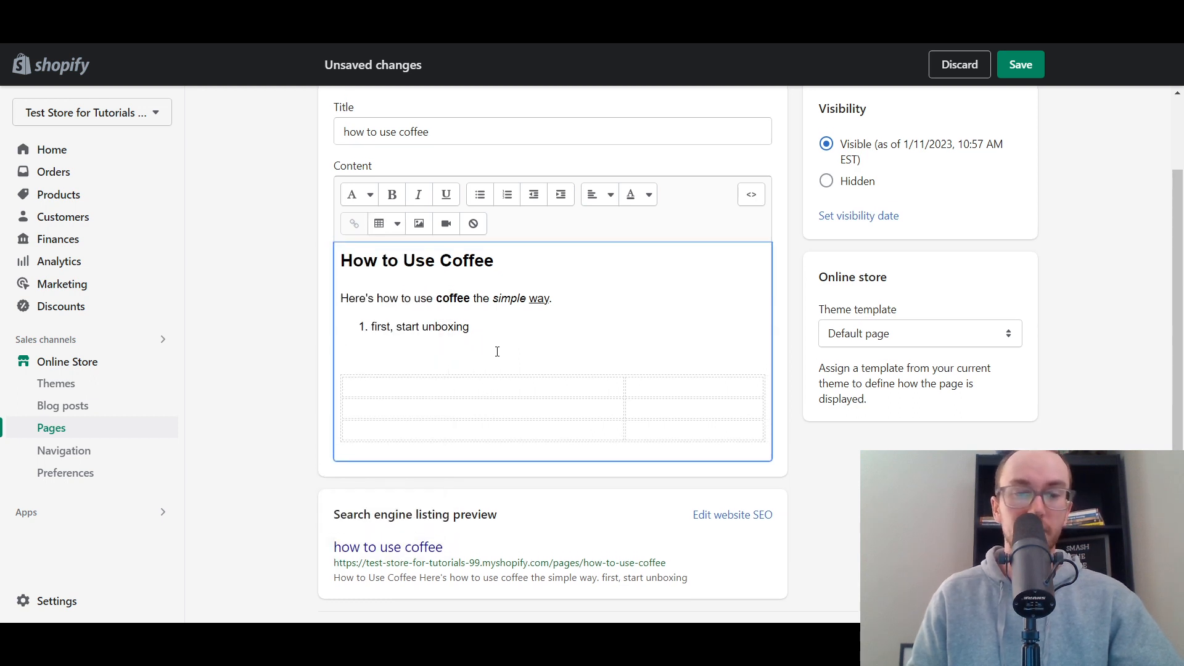
- Move the divider between the table's two columns so that the first column is narrower than the second
{"action": "scroll", "coordinate": [543, 358], "scroll_direction": "up", "scroll_amount": 1}
{"action": "scroll", "coordinate": [609, 338], "scroll_direction": "down", "scroll_amount": 2}
{"action": "left_click", "coordinate": [637, 340]}
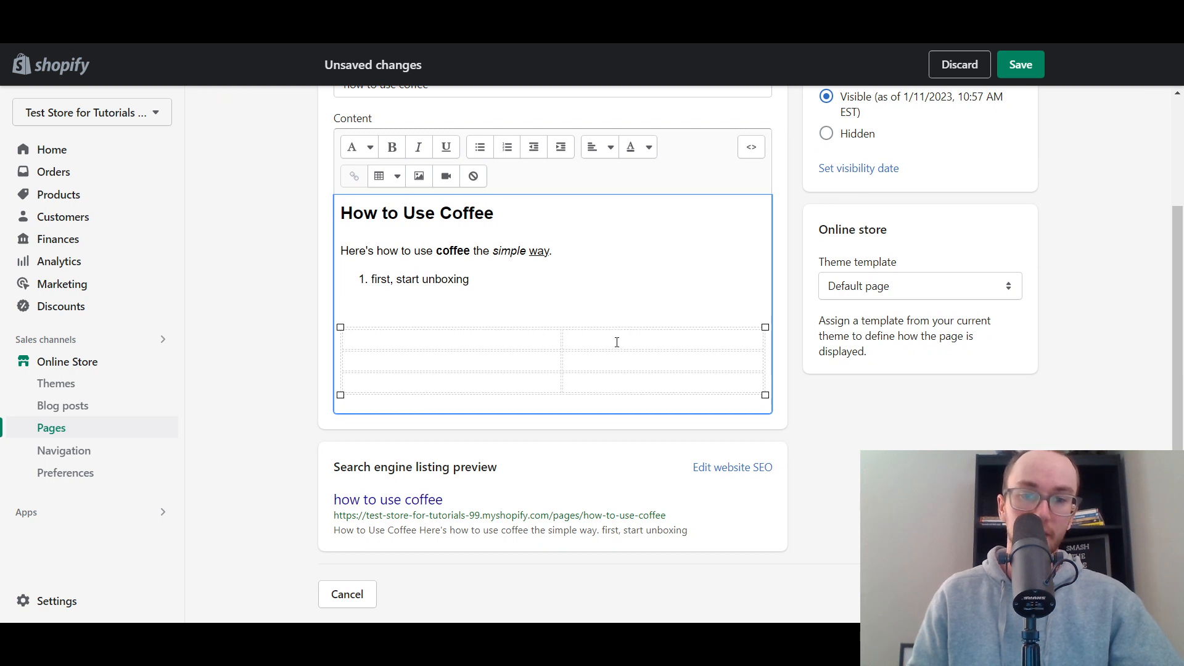
{"action": "left_click_drag", "start_coordinate": [562, 342], "coordinate": [520, 339]}
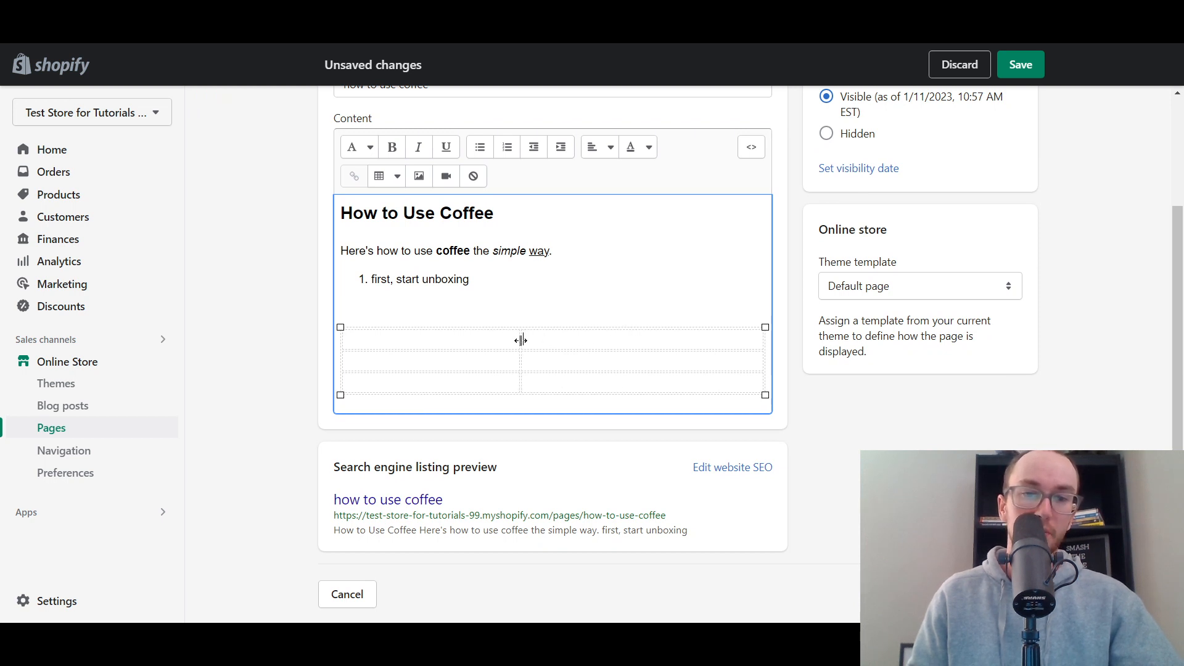
{"action": "left_click", "coordinate": [503, 293]}
{"action": "left_click", "coordinate": [521, 280]}
{"action": "scroll", "coordinate": [571, 297], "scroll_direction": "up", "scroll_amount": 1}
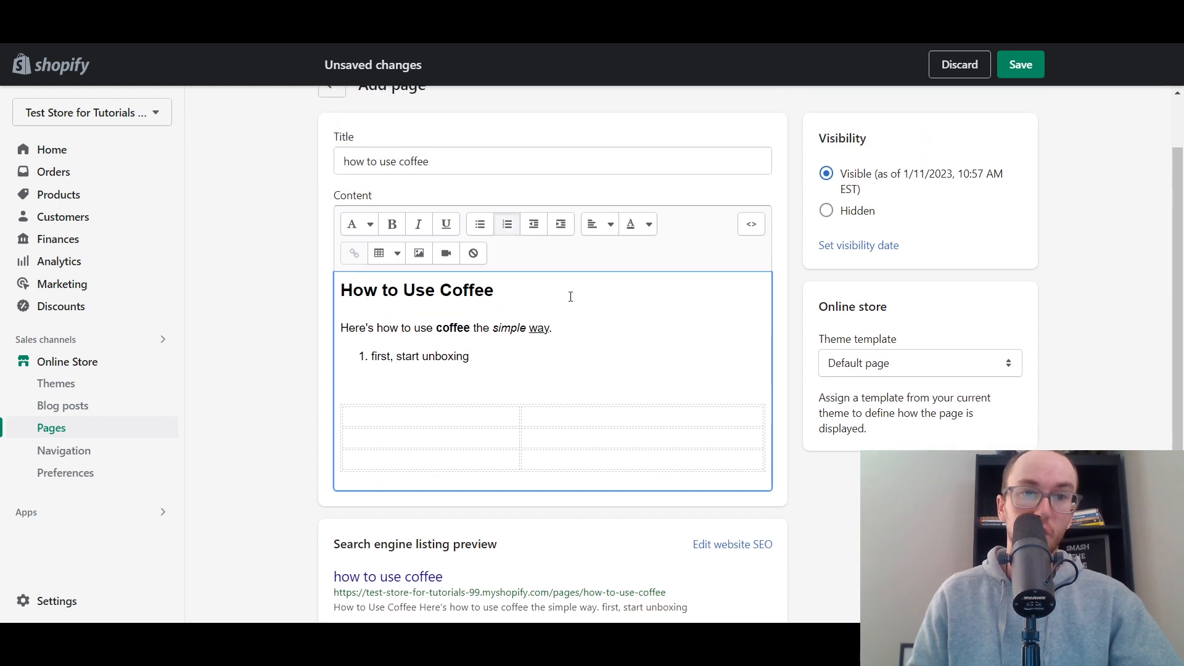
{"action": "left_click", "coordinate": [281, 366]}
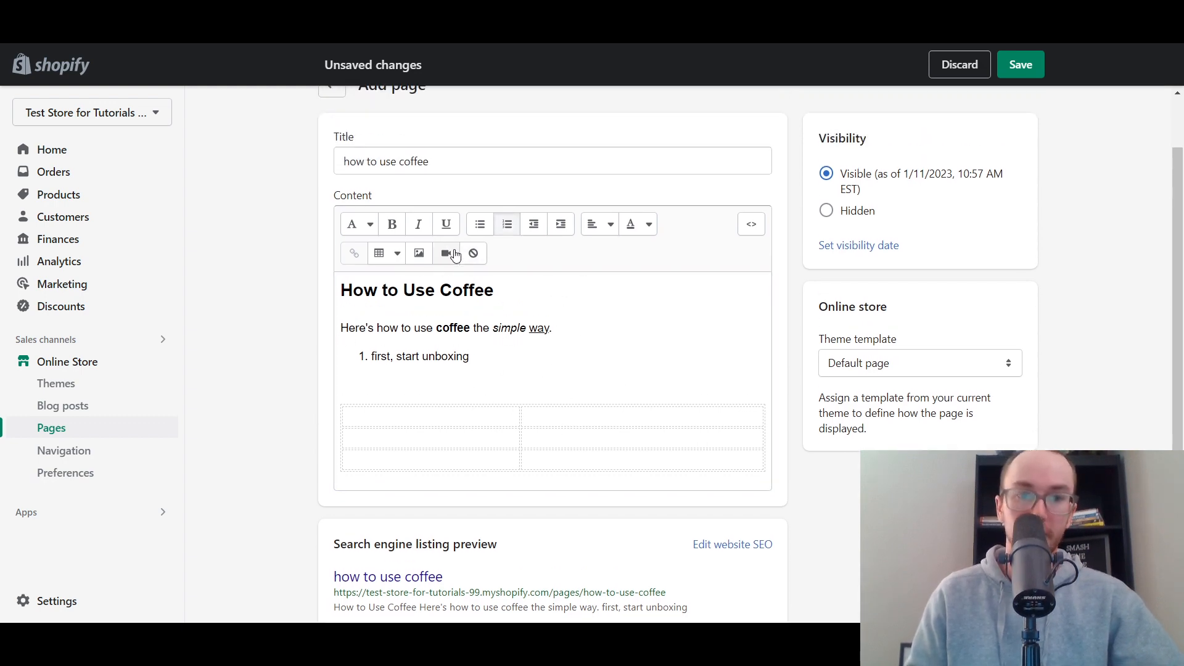
- Insert the uploaded clothing rack image between the numbered list and the table at the Product image (480px) size
{"action": "left_click", "coordinate": [497, 368]}
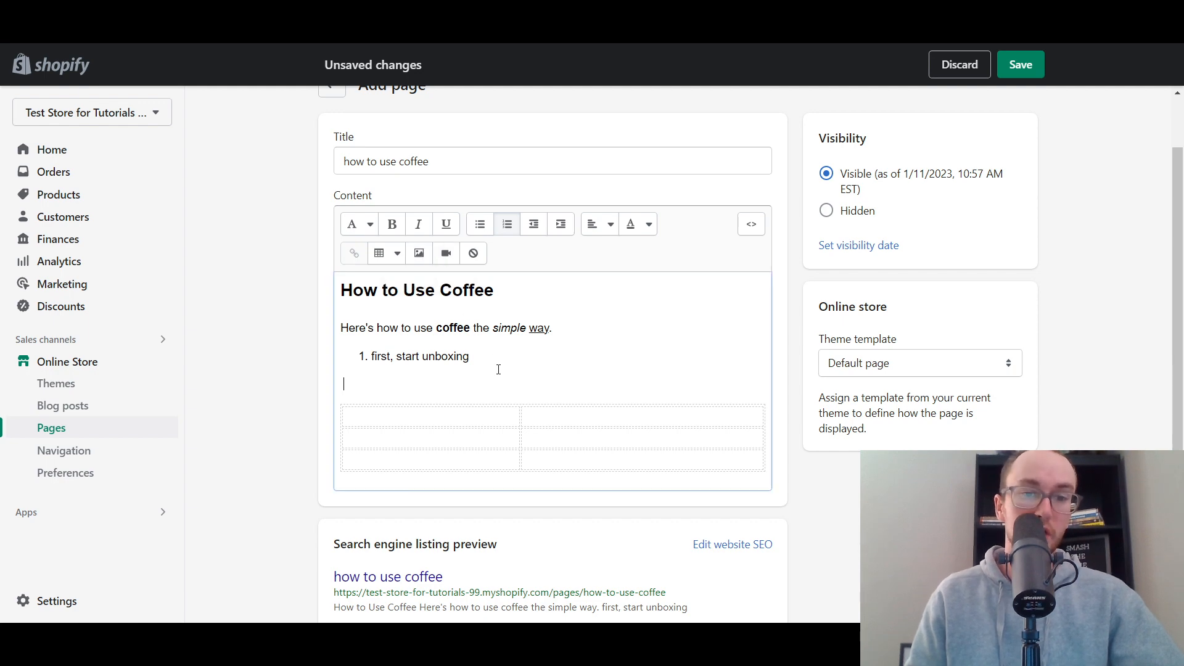
{"action": "left_click", "coordinate": [419, 258]}
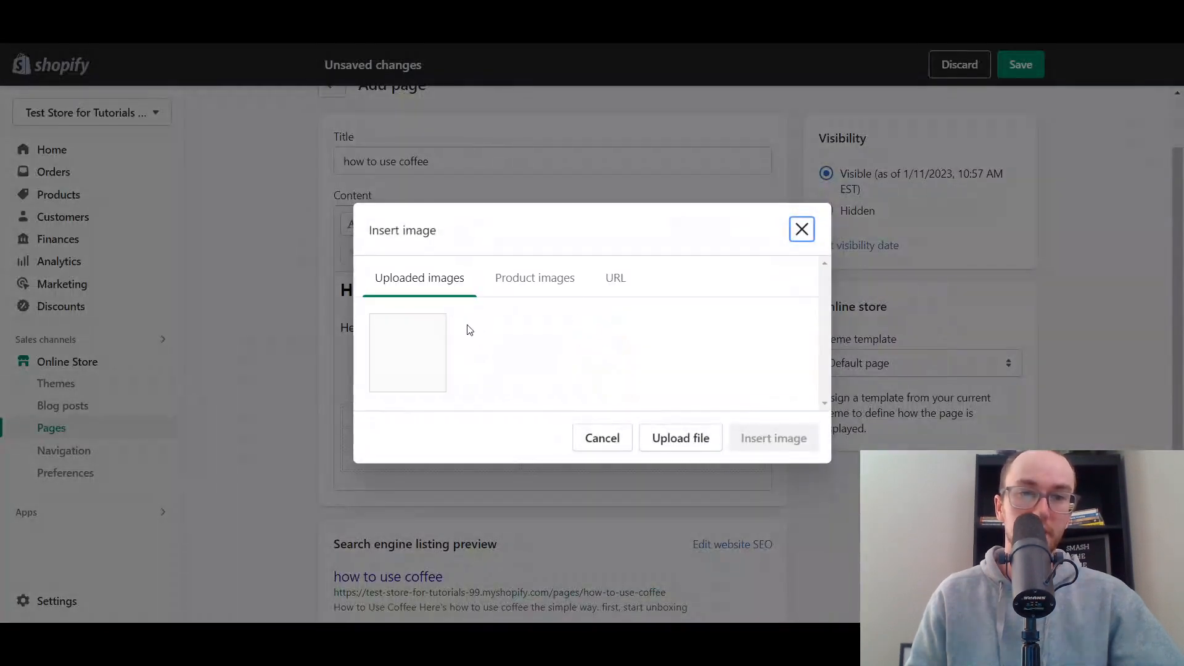
{"action": "left_click", "coordinate": [538, 293]}
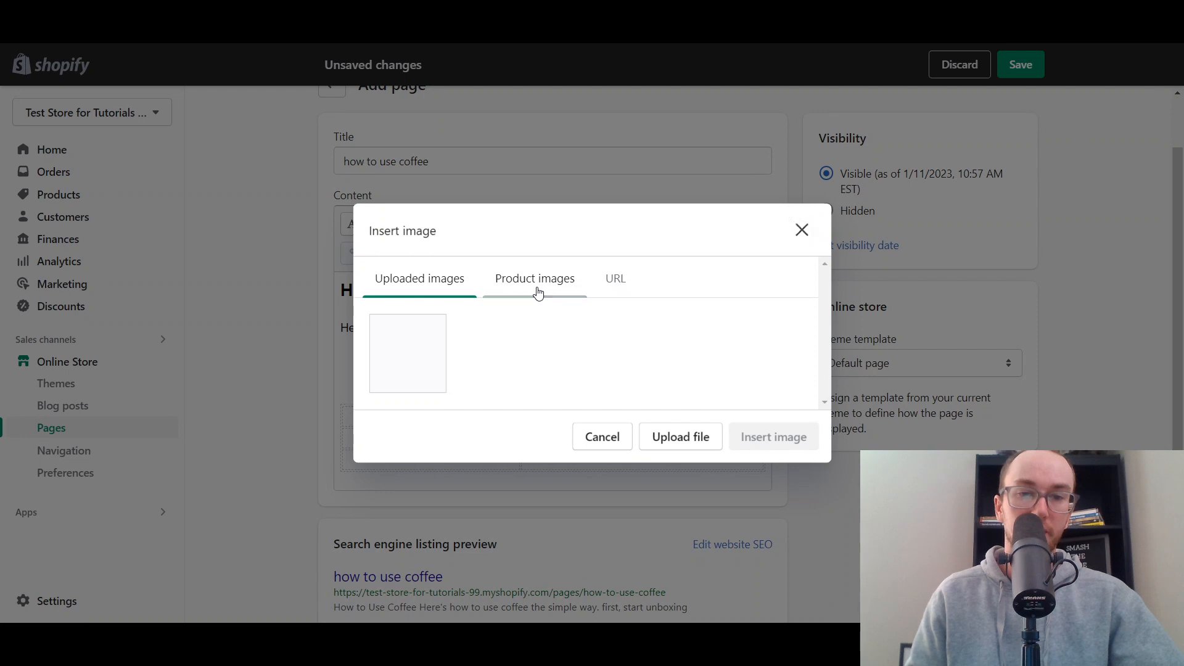
{"action": "left_click", "coordinate": [432, 242]}
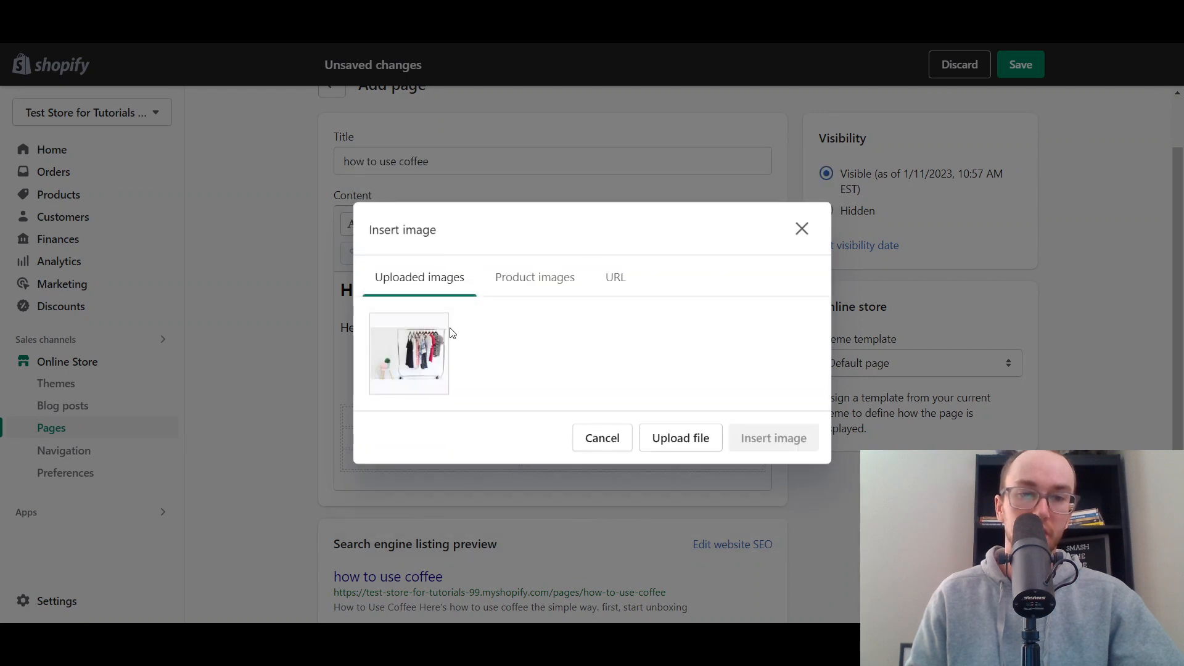
{"action": "left_click", "coordinate": [442, 372]}
{"action": "left_click", "coordinate": [737, 488]}
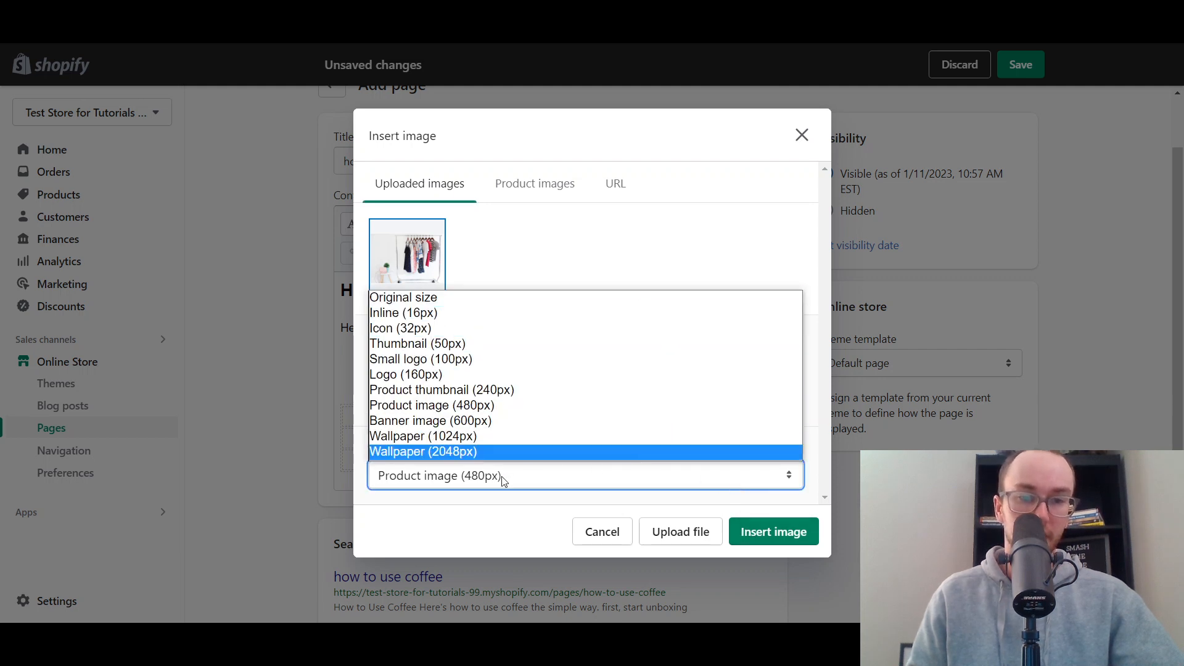
{"action": "left_click", "coordinate": [536, 480]}
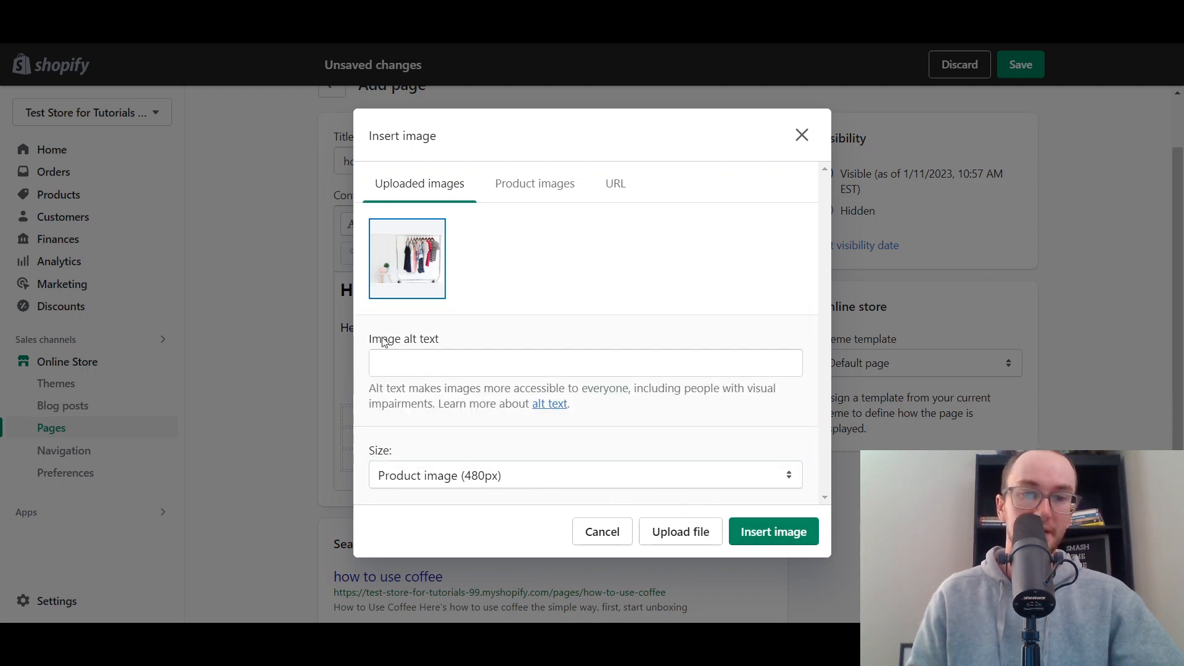
{"action": "left_click", "coordinate": [752, 532]}
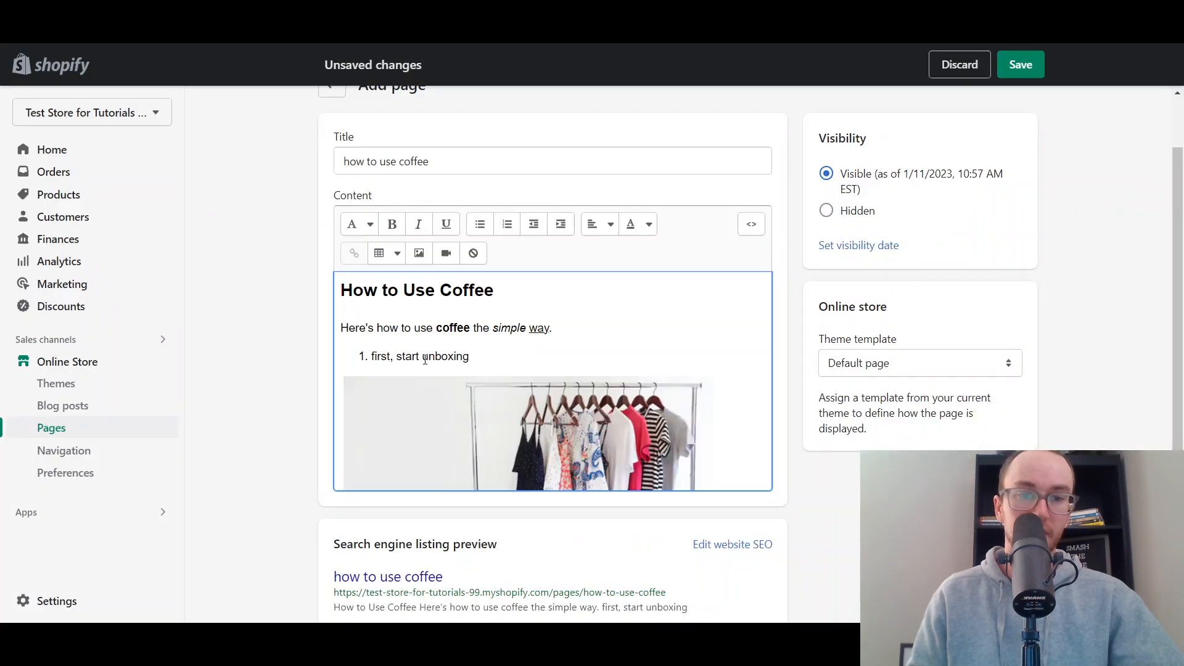
- Review the page content from the heading through the inserted image down to the table
{"action": "scroll", "coordinate": [504, 401], "scroll_direction": "down", "scroll_amount": 1}
{"action": "left_click", "coordinate": [672, 272]}
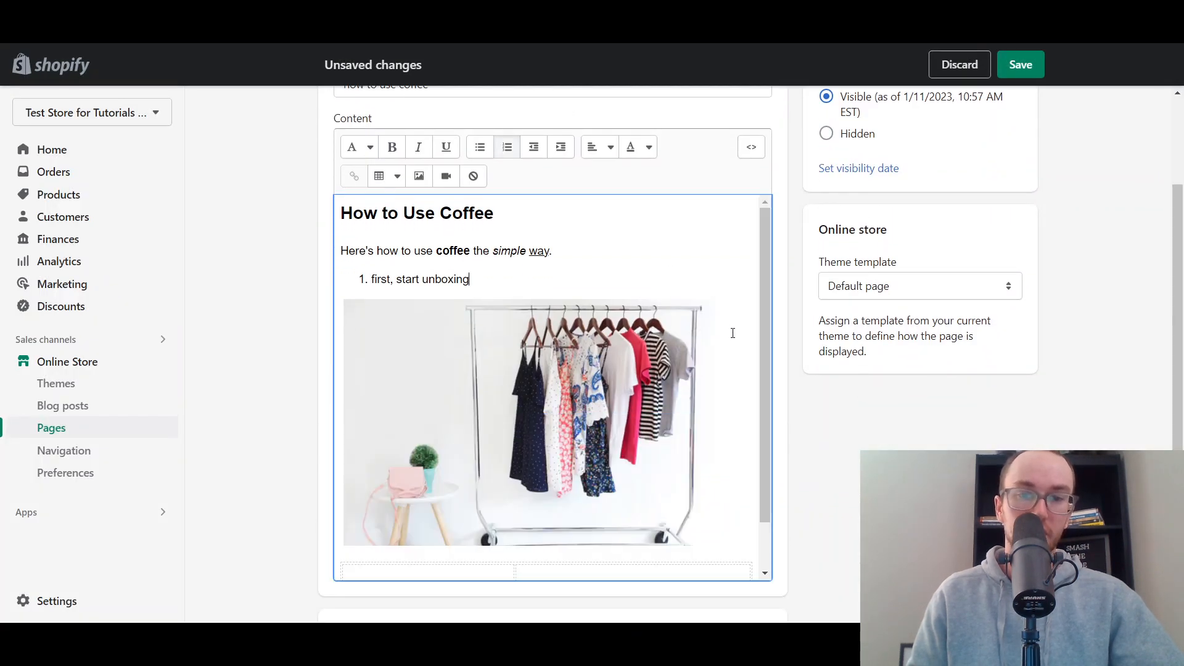
{"action": "scroll", "coordinate": [730, 337], "scroll_direction": "down", "scroll_amount": 1}
{"action": "scroll", "coordinate": [500, 525], "scroll_direction": "up", "scroll_amount": 5}
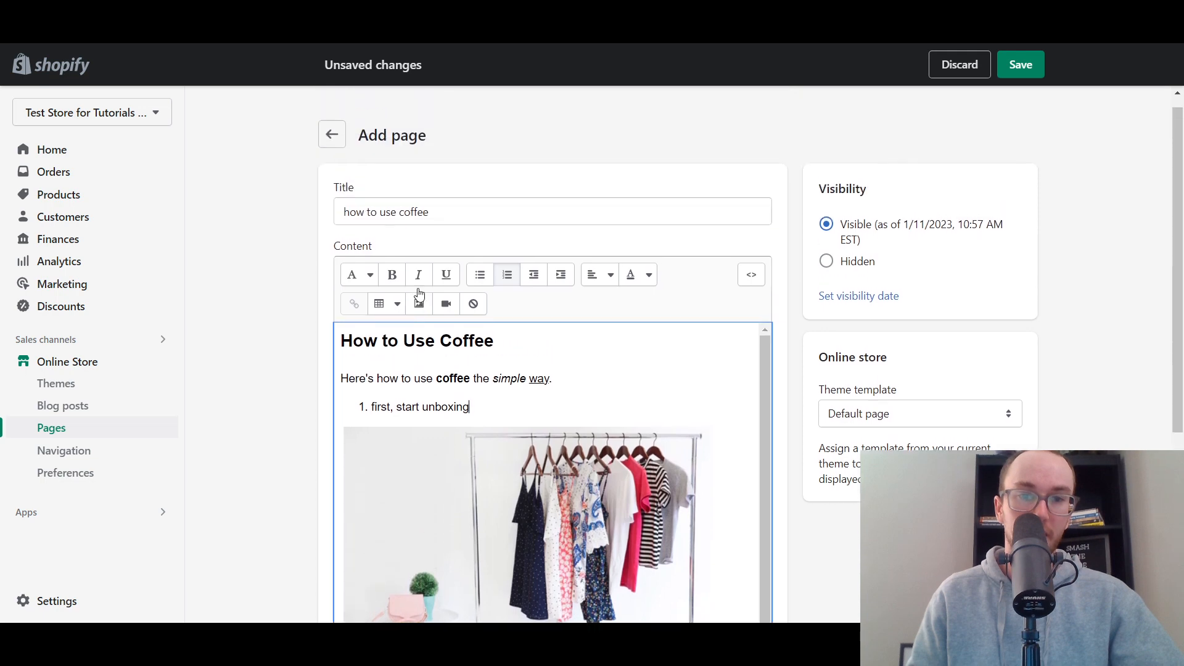
{"action": "scroll", "coordinate": [312, 412], "scroll_direction": "down", "scroll_amount": 2}
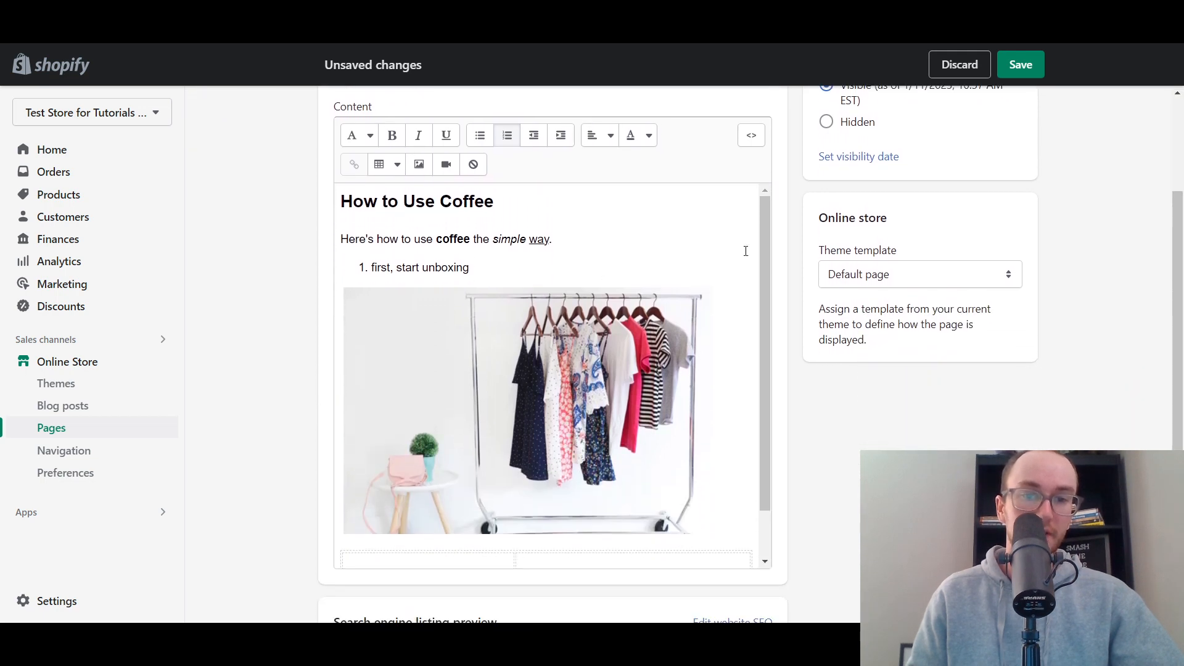
{"action": "scroll", "coordinate": [496, 279], "scroll_direction": "up", "scroll_amount": 1}
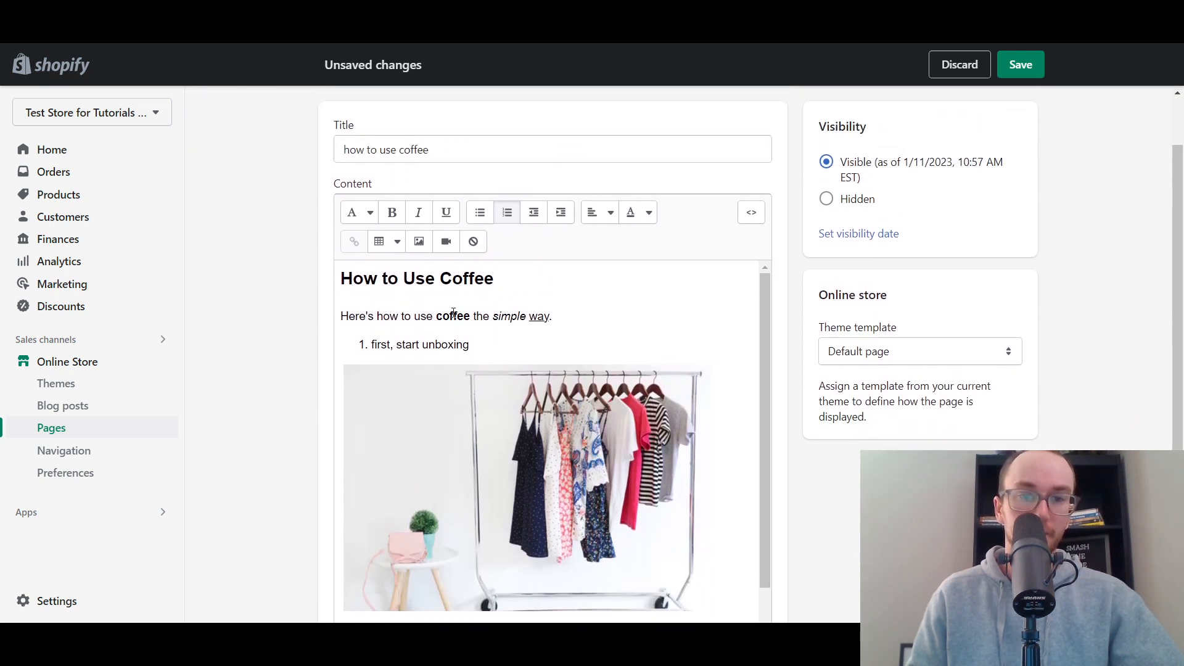
{"action": "left_click", "coordinate": [768, 424]}
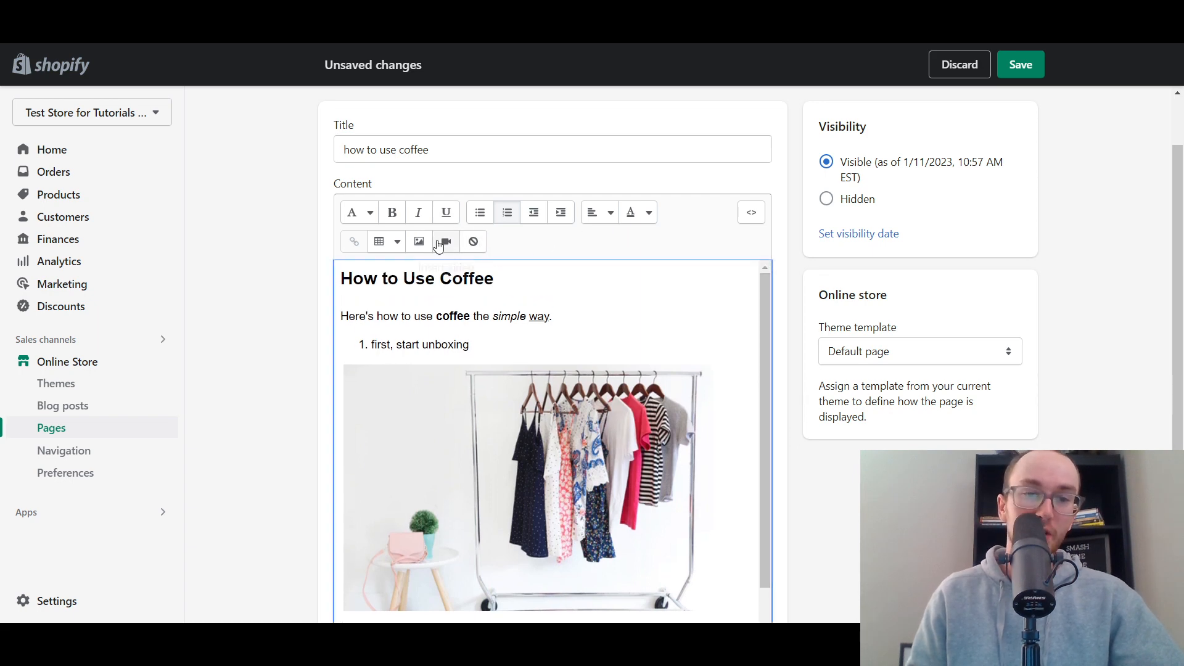
{"action": "scroll", "coordinate": [509, 356], "scroll_direction": "down", "scroll_amount": 1}
{"action": "scroll", "coordinate": [652, 531], "scroll_direction": "down", "scroll_amount": 1}
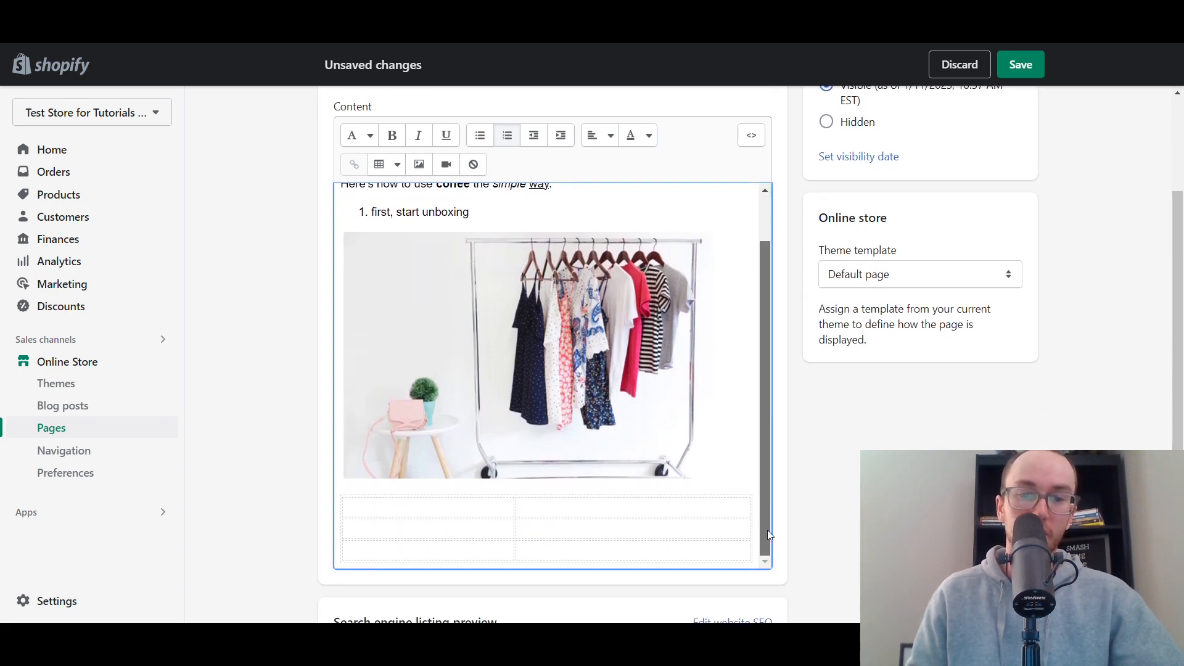
{"action": "scroll", "coordinate": [497, 336], "scroll_direction": "up", "scroll_amount": 1}
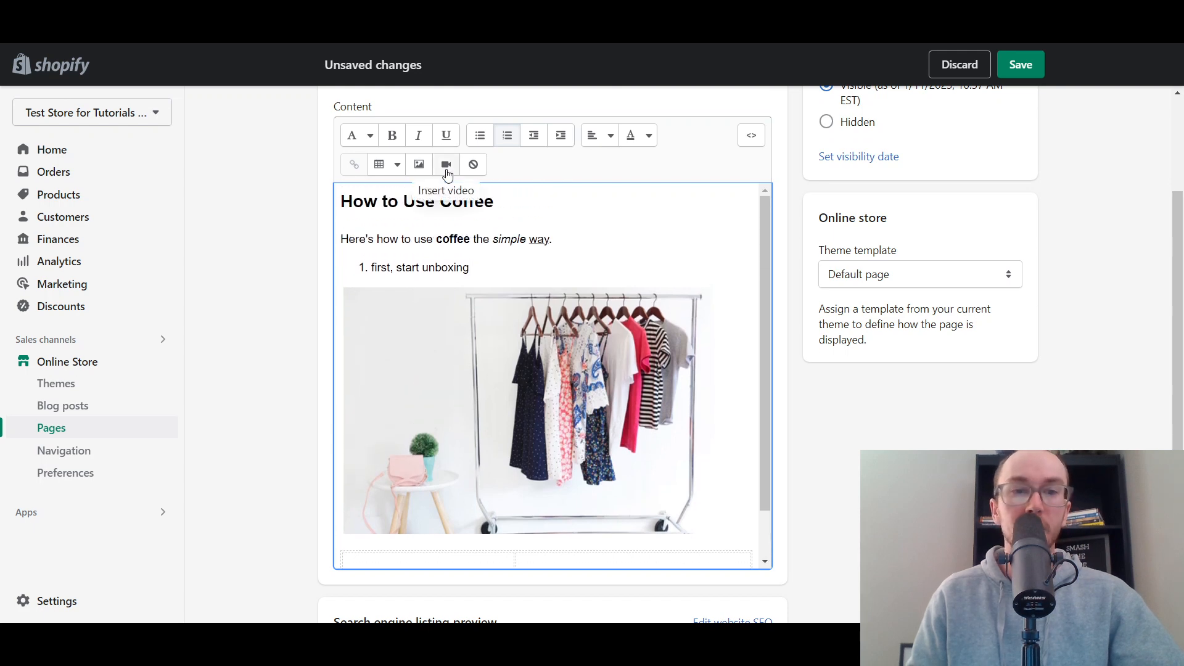
- Examine the video embed option for the end of the introductory sentence without inserting a video
{"action": "left_click", "coordinate": [574, 239]}
{"action": "left_click", "coordinate": [448, 165]}
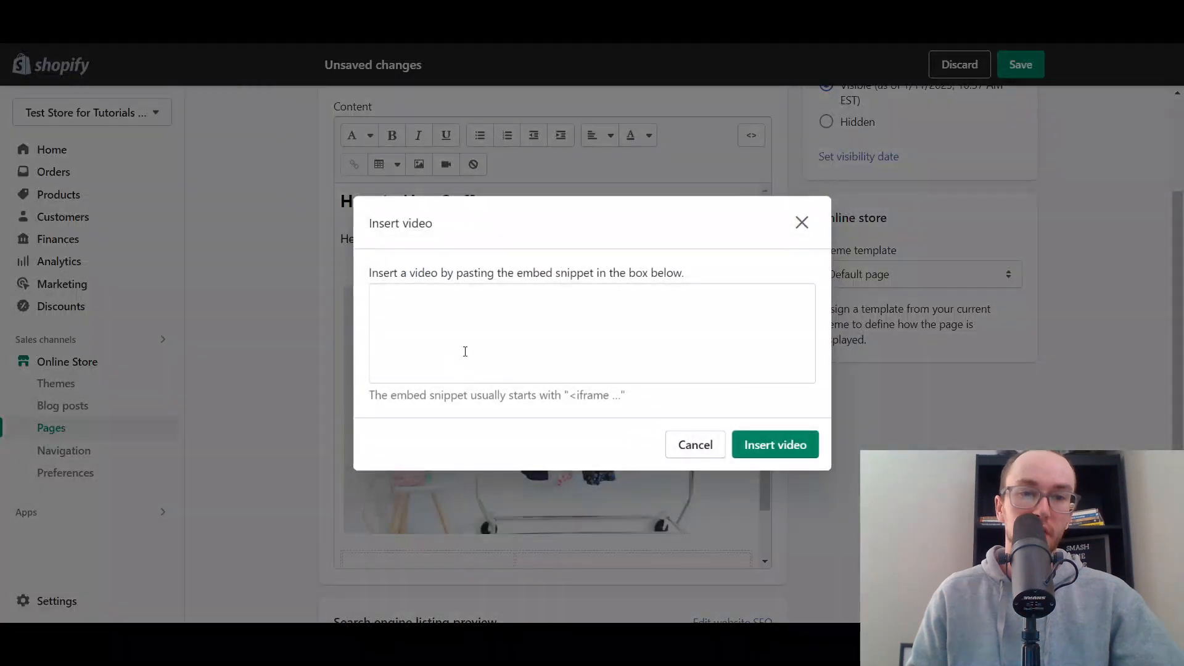
{"action": "left_click", "coordinate": [802, 223]}
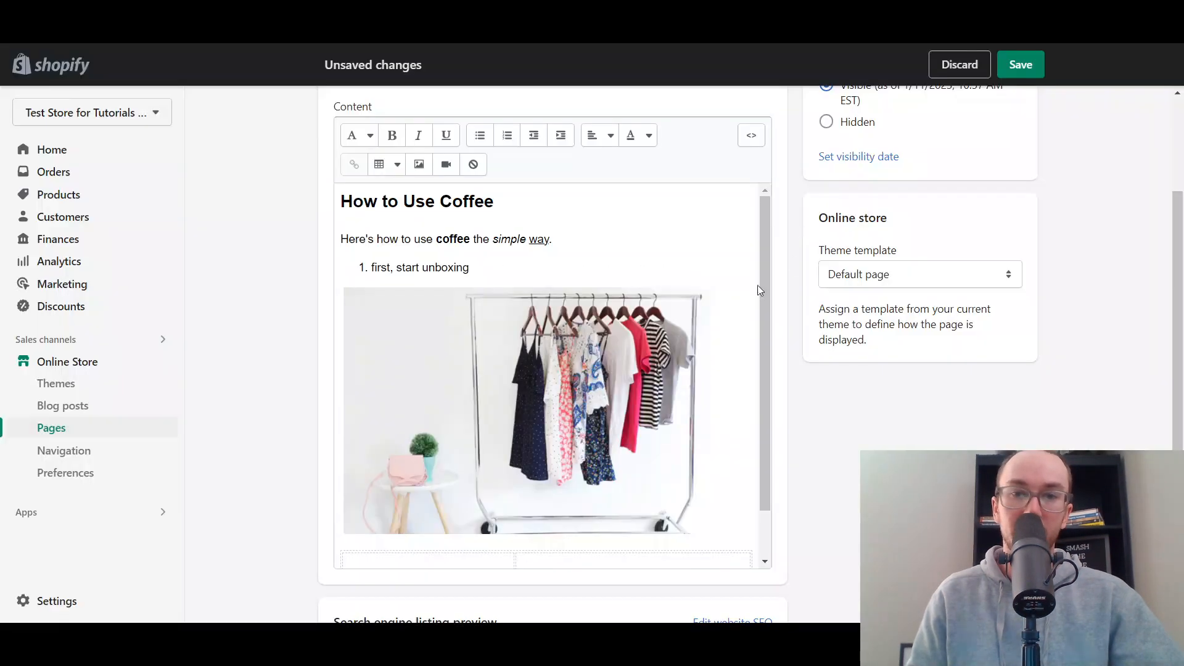
{"action": "left_click", "coordinate": [446, 164]}
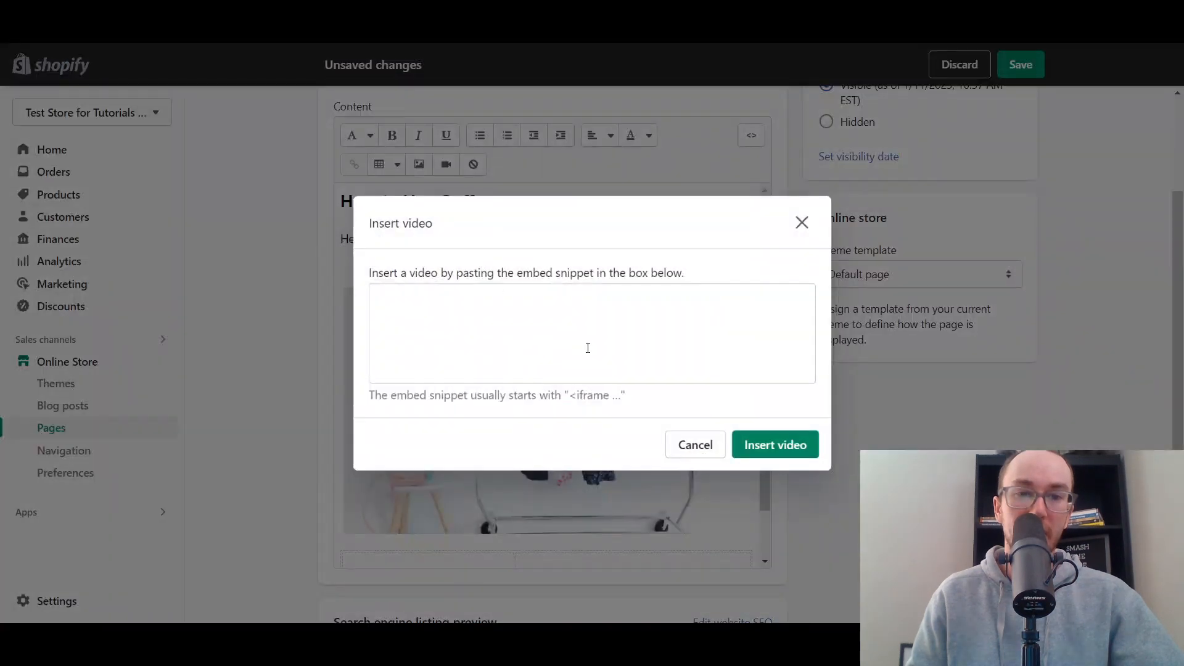
{"action": "left_click", "coordinate": [802, 223]}
{"action": "mouse_move", "coordinate": [1183, 328]}
{"action": "left_mouse_down"}
{"action": "mouse_move", "coordinate": [1183, 313]}
{"action": "mouse_move", "coordinate": [1183, 326]}
{"action": "left_mouse_up"}
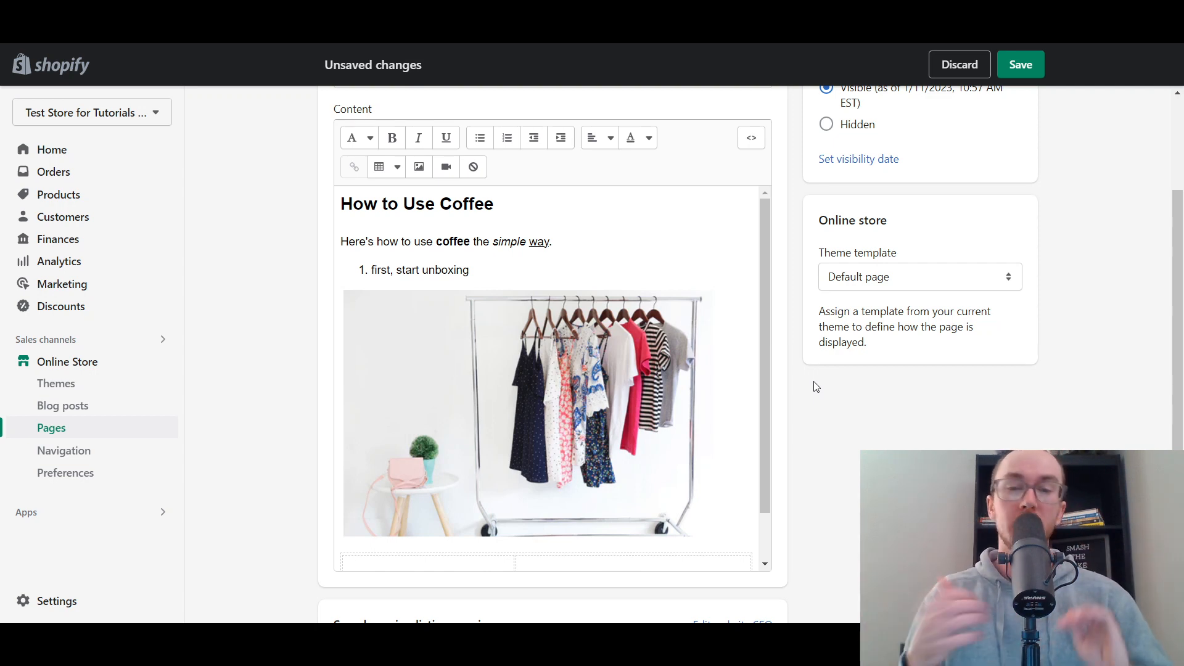
{"action": "left_click_drag", "start_coordinate": [765, 362], "coordinate": [785, 284]}
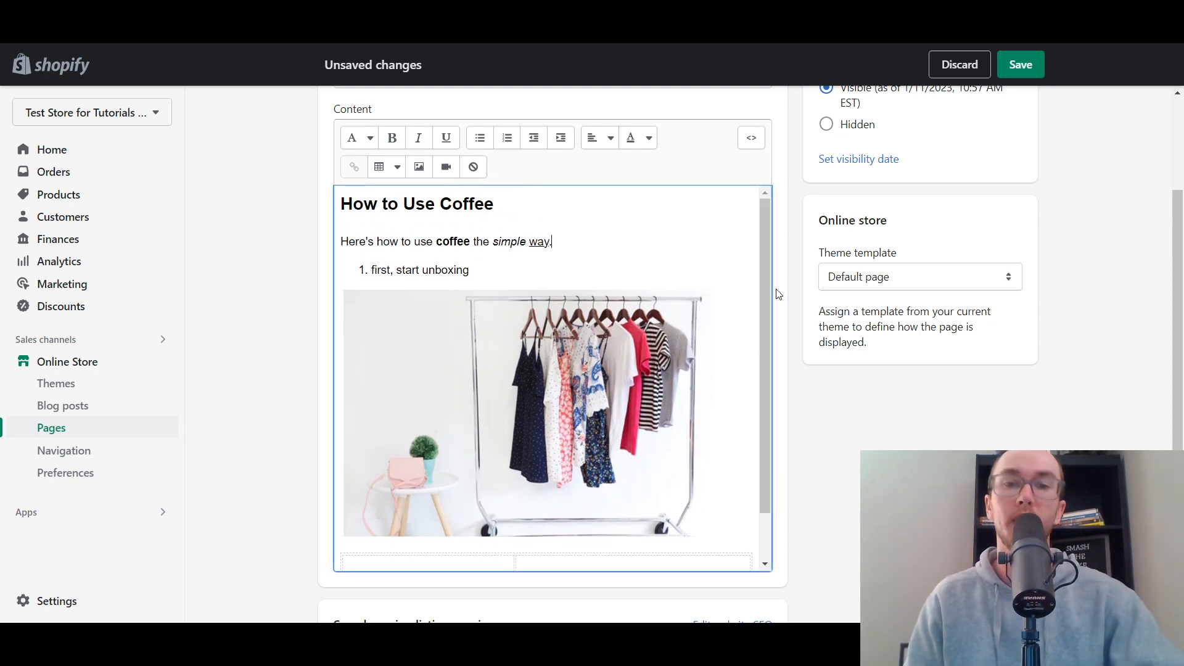
{"action": "left_click_drag", "start_coordinate": [765, 317], "coordinate": [801, 275]}
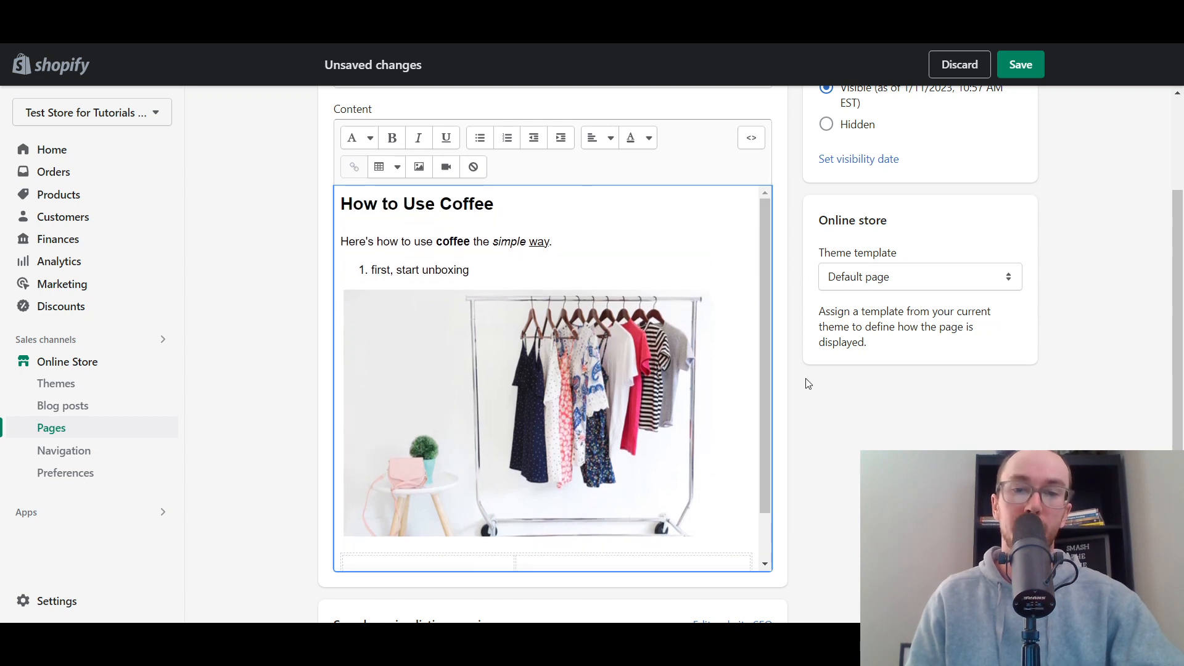
{"action": "scroll", "coordinate": [817, 465], "scroll_direction": "up", "scroll_amount": 1}
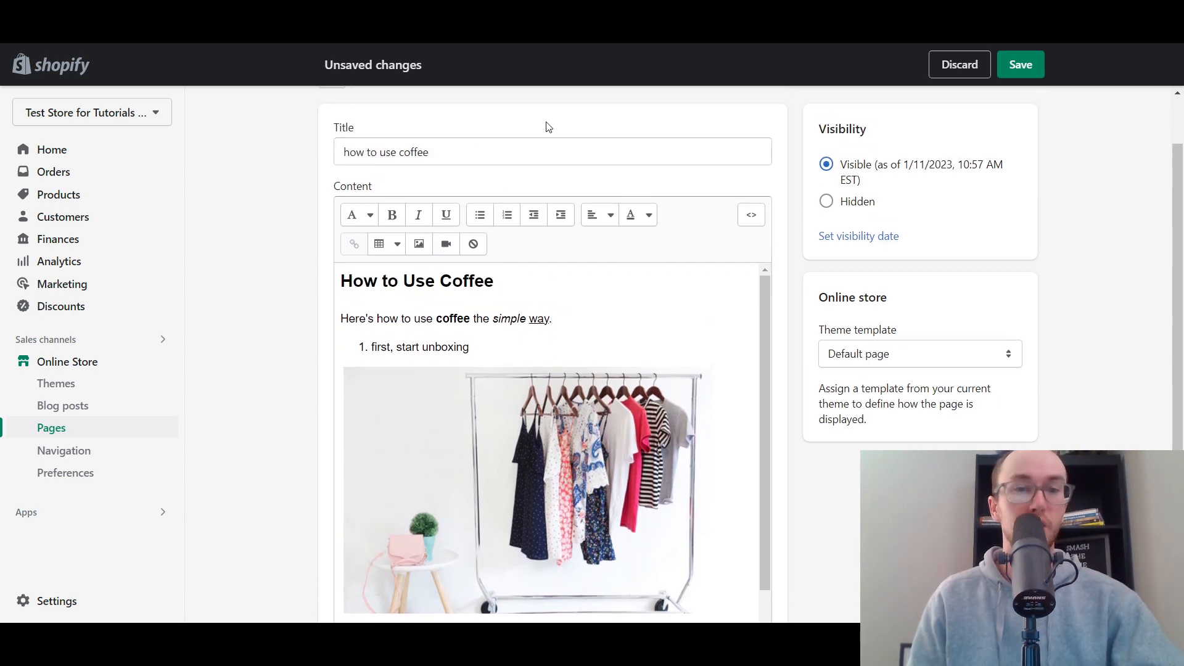
- Open the website SEO fields of the page's search engine listing for editing
{"action": "scroll", "coordinate": [689, 384], "scroll_direction": "down", "scroll_amount": 5}
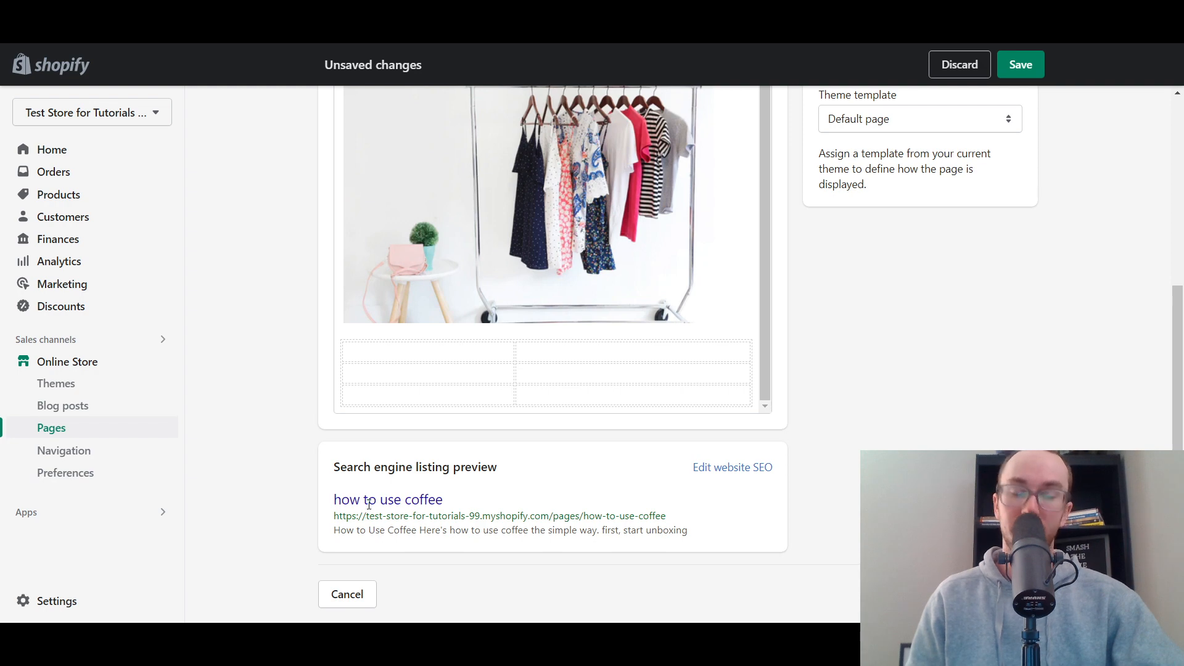
{"action": "left_click", "coordinate": [719, 468]}
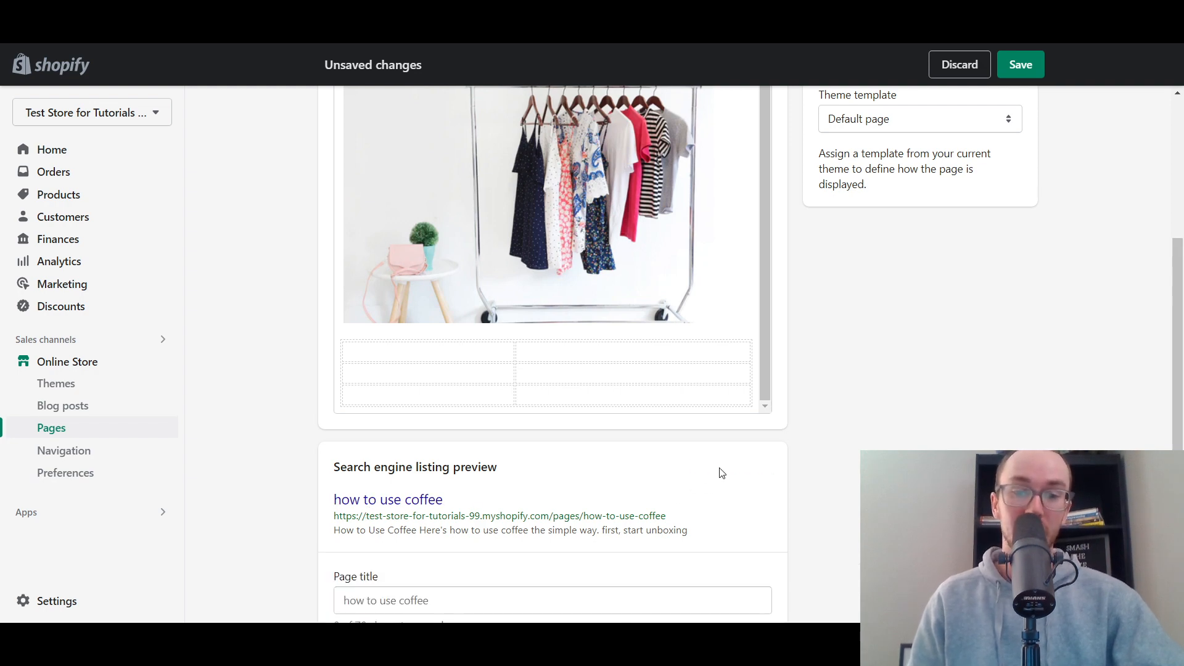
{"action": "scroll", "coordinate": [845, 459], "scroll_direction": "down", "scroll_amount": 4}
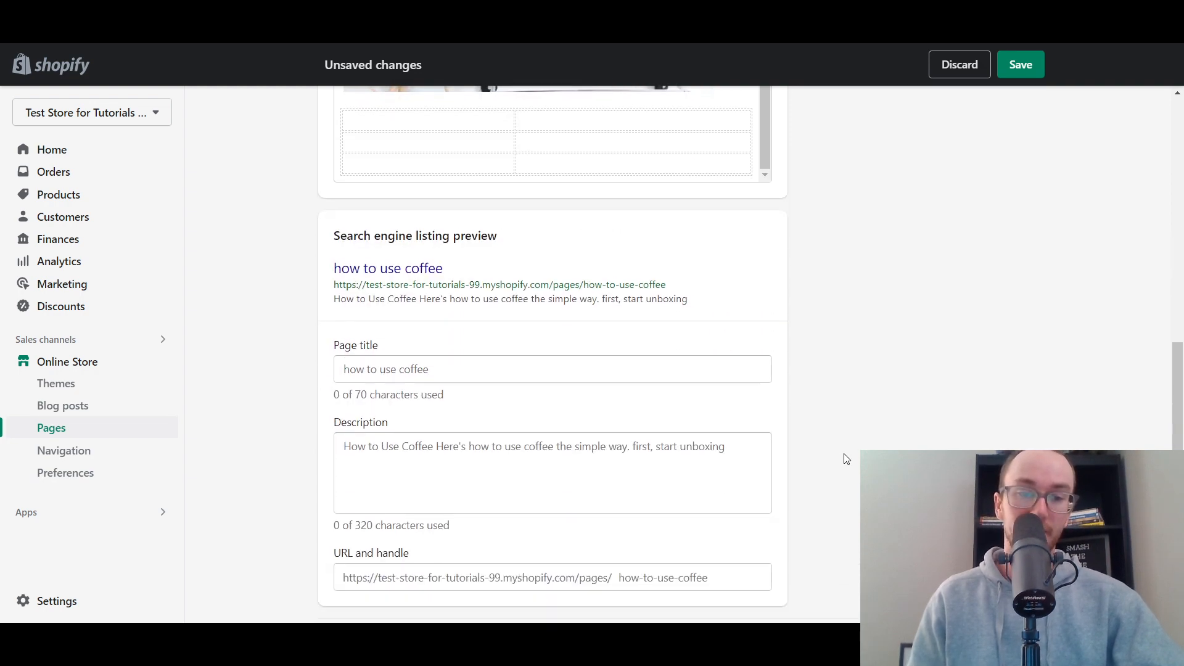
{"action": "scroll", "coordinate": [845, 461], "scroll_direction": "down", "scroll_amount": 1}
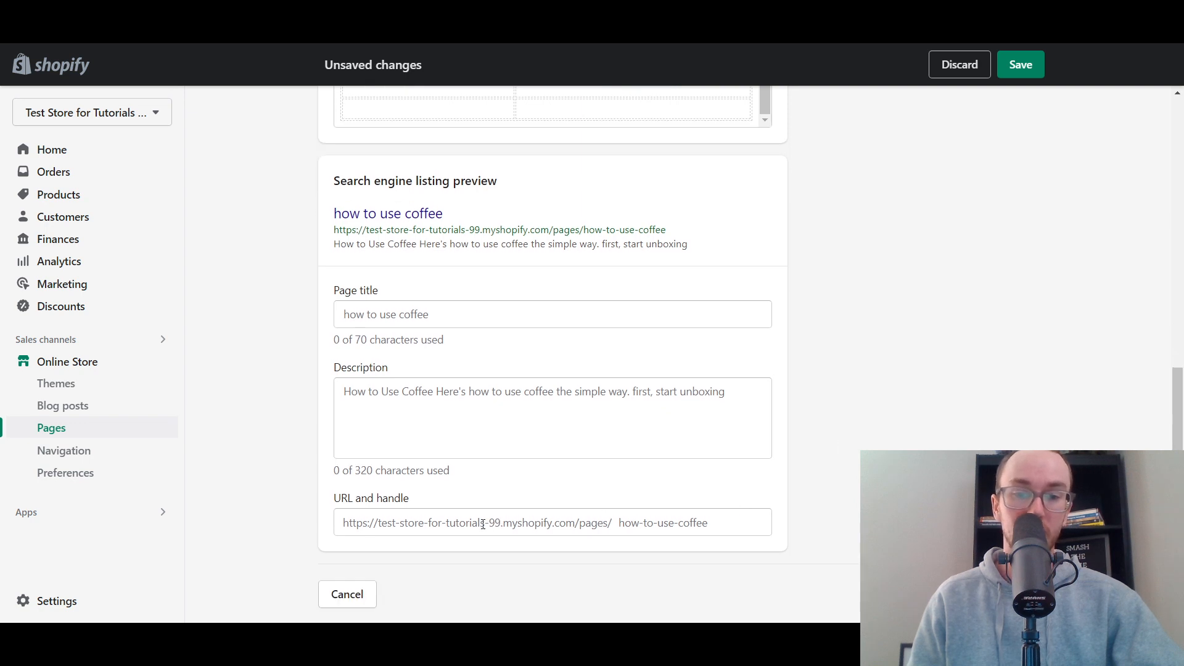
{"action": "left_click", "coordinate": [678, 521]}
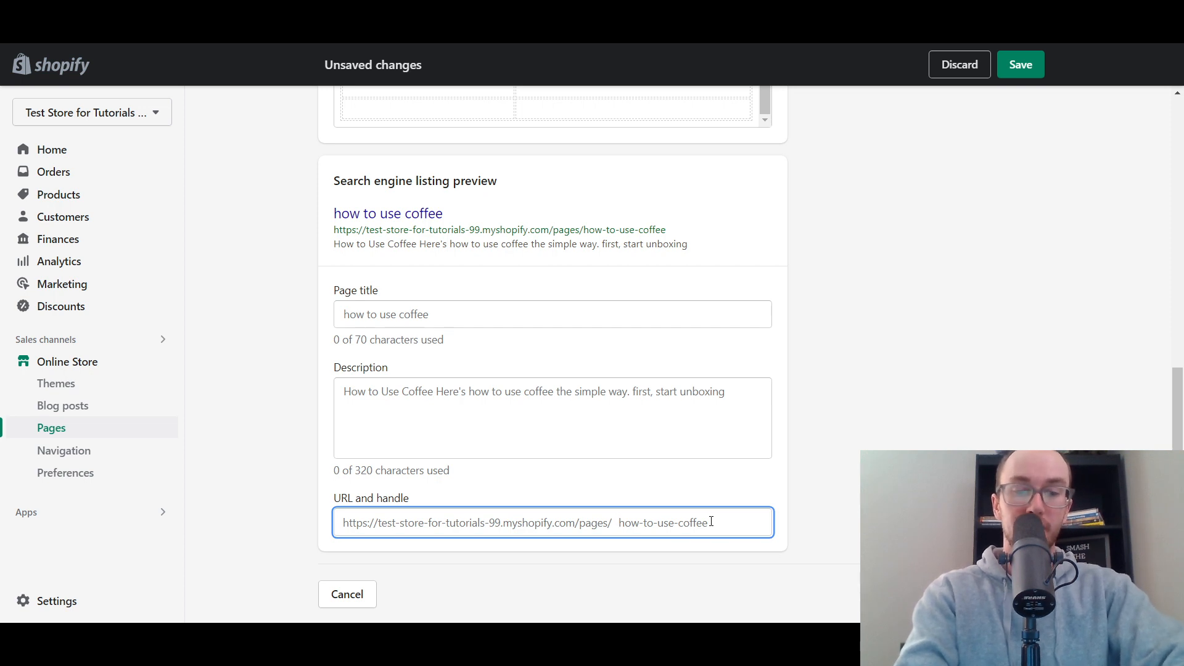
{"action": "key", "text": "ctrl+a"}
{"action": "type", "text": "ho"}
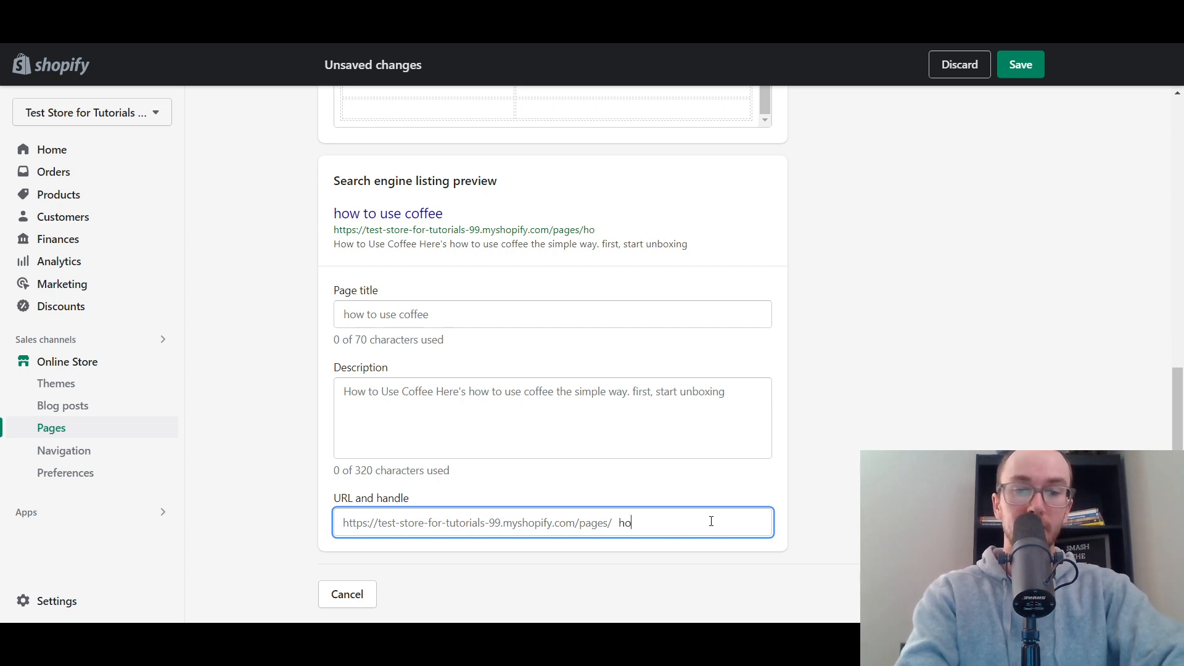
{"action": "type", "text": "w"}
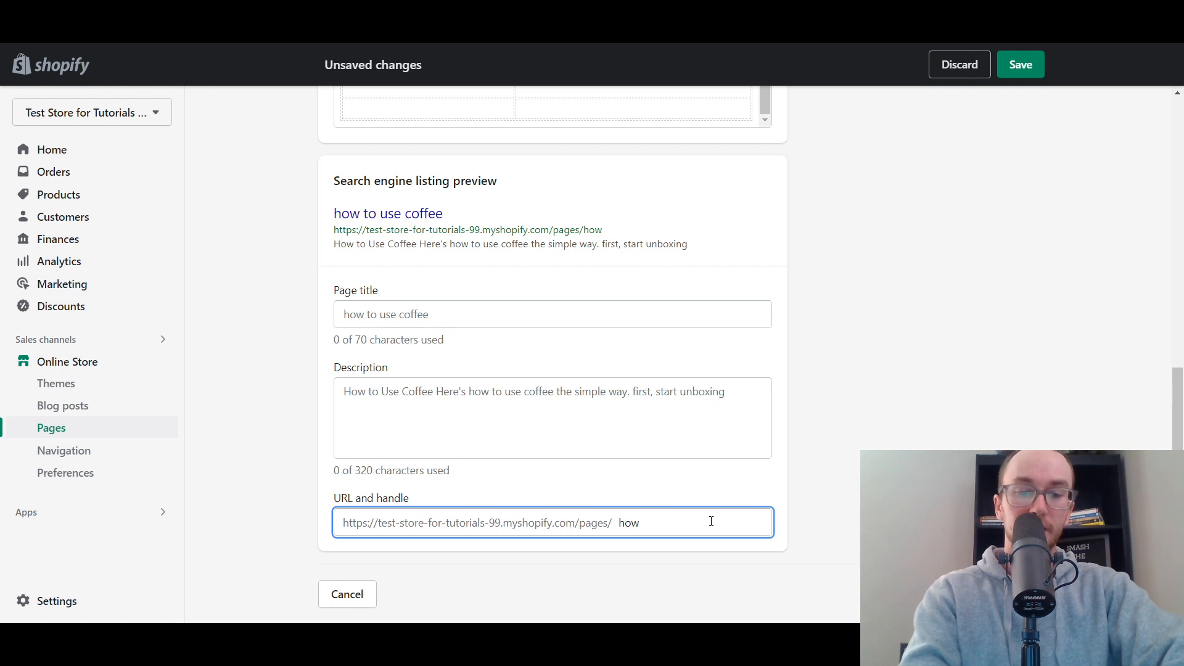
{"action": "type", "text": "-to-use-cof"}
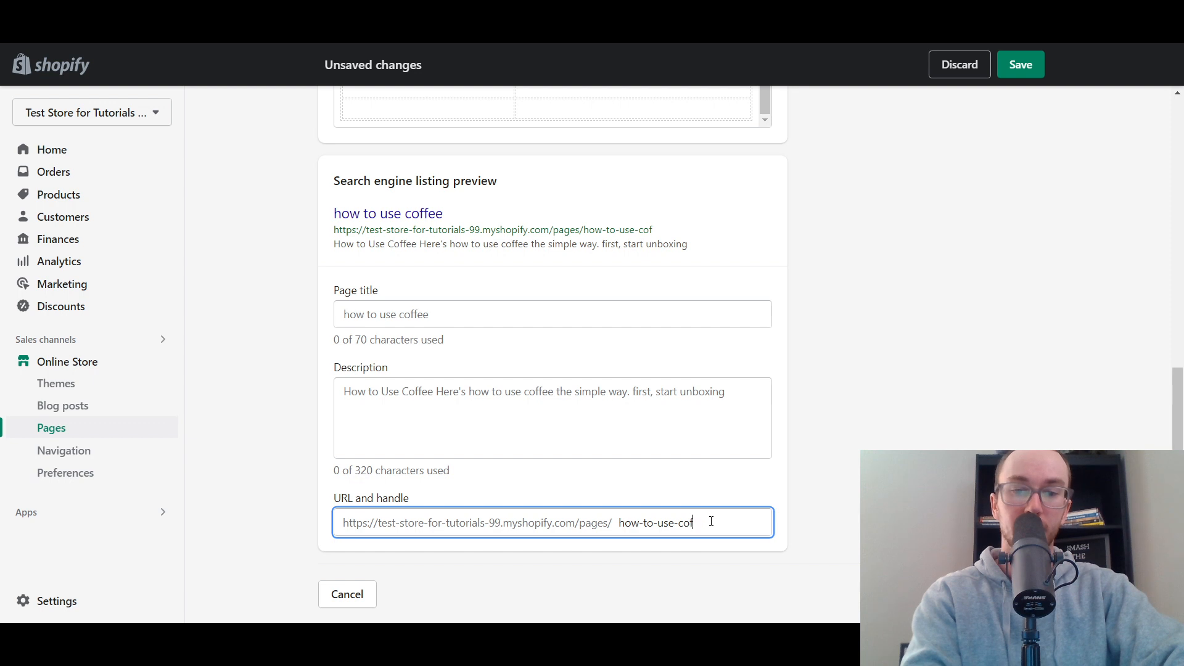
{"action": "key", "text": "BackSpace"}
{"action": "key", "text": "BackSpace"}
{"action": "key", "text": "BackSpace"}
{"action": "key", "text": "BackSpace"}
{"action": "key", "text": "BackSpace"}
{"action": "key", "text": "BackSpace"}
{"action": "key", "text": "BackSpace"}
{"action": "key", "text": "BackSpace"}
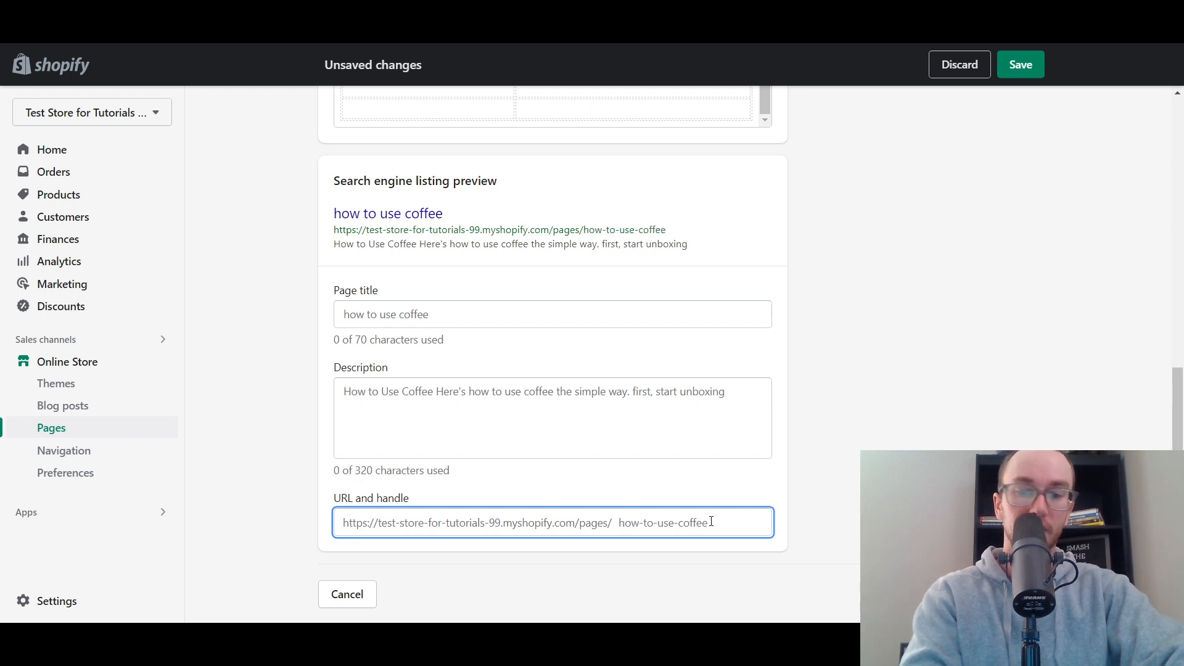
- Set the page's URL handle to coffee-usage-tips
{"action": "type", "text": "coffee"}
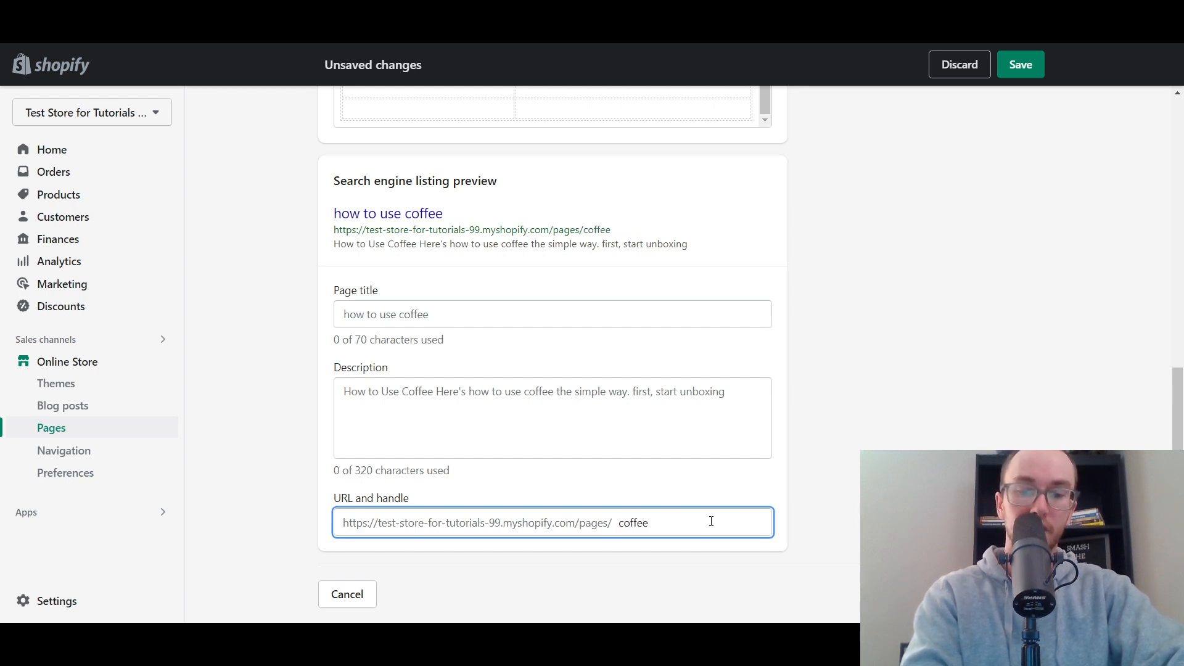
{"action": "type", "text": "-usage-"}
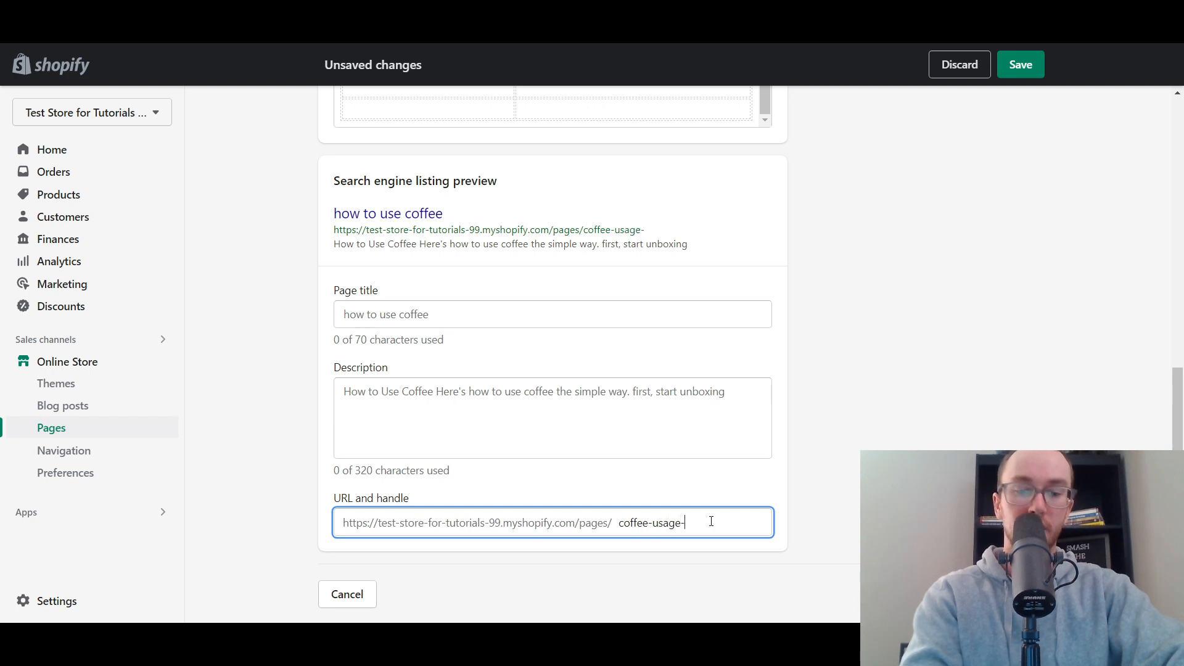
{"action": "type", "text": "guide"}
{"action": "key", "text": "BackSpace"}
{"action": "key", "text": "BackSpace"}
{"action": "key", "text": "BackSpace"}
{"action": "key", "text": "BackSpace"}
{"action": "key", "text": "BackSpace"}
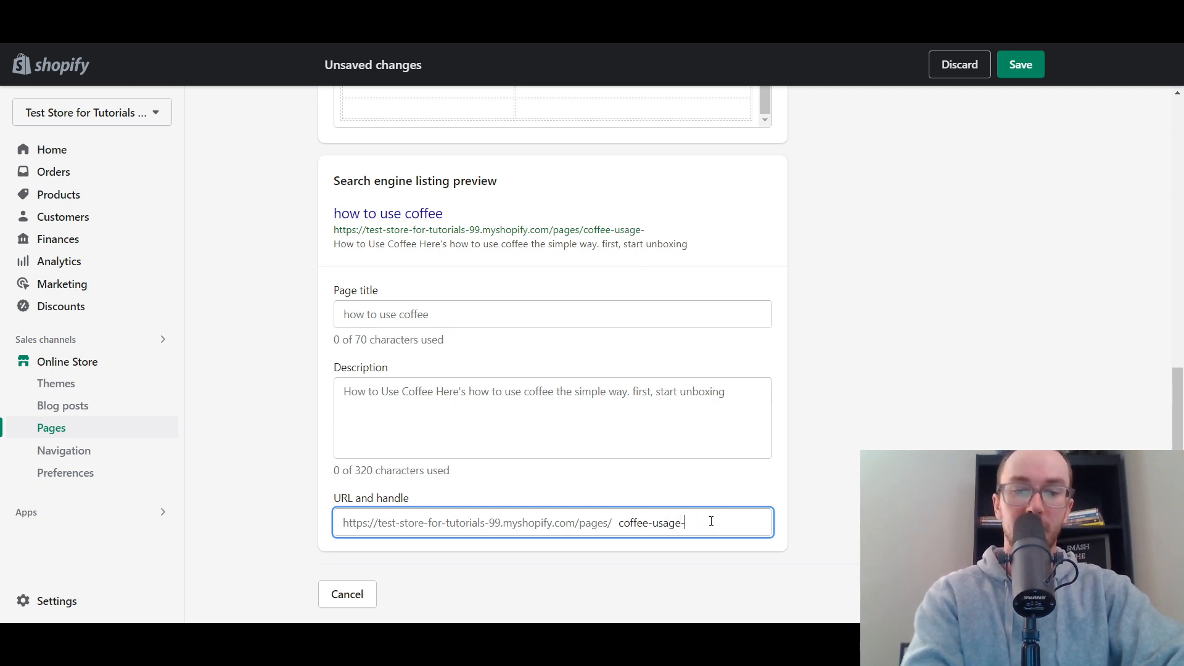
{"action": "type", "text": "tips"}
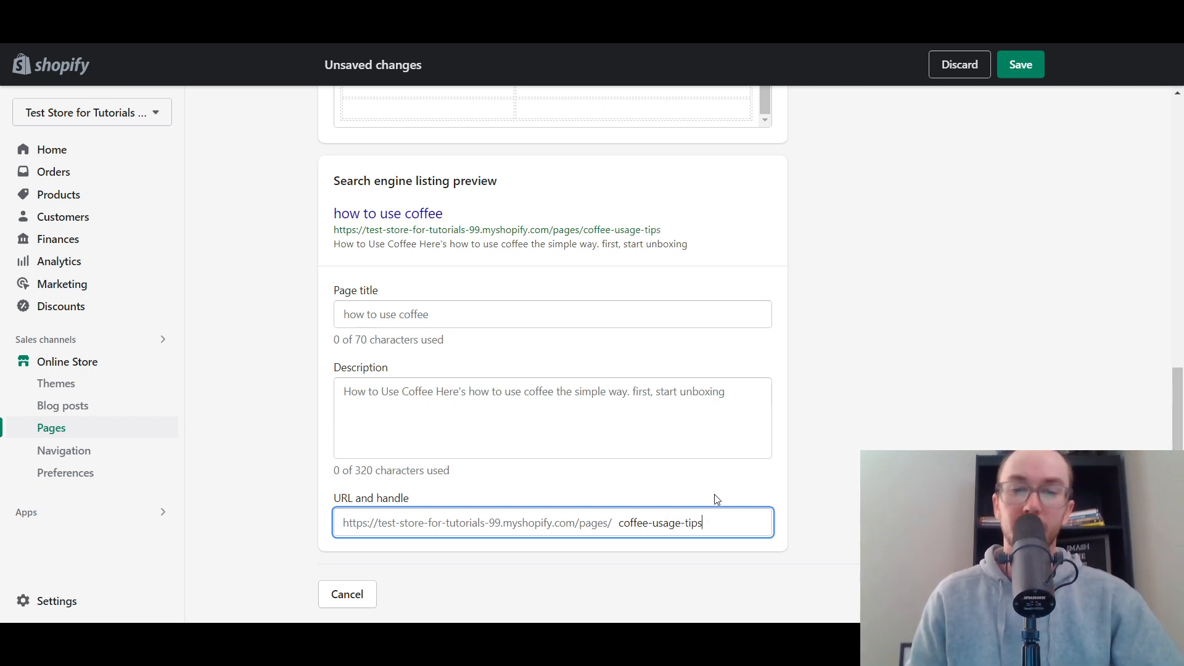
{"action": "left_click", "coordinate": [715, 499]}
{"action": "left_click", "coordinate": [719, 530]}
{"action": "left_click", "coordinate": [734, 496]}
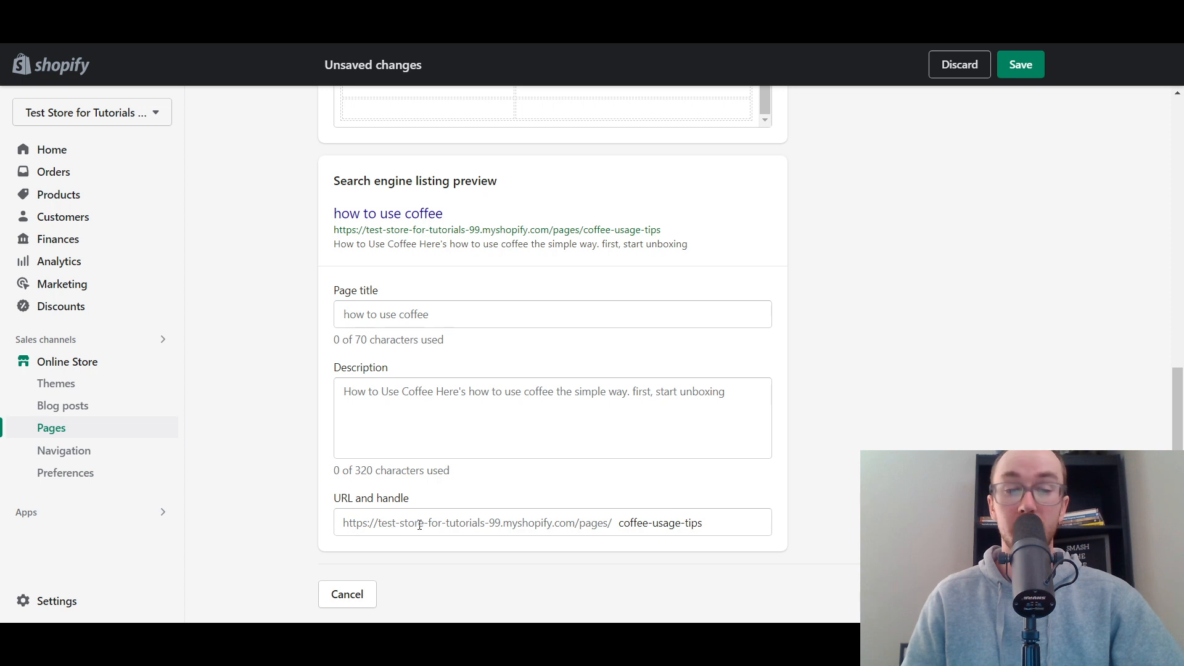
- Examine the URL handle and how it appears in the page's search engine listing preview
{"action": "left_click", "coordinate": [608, 524]}
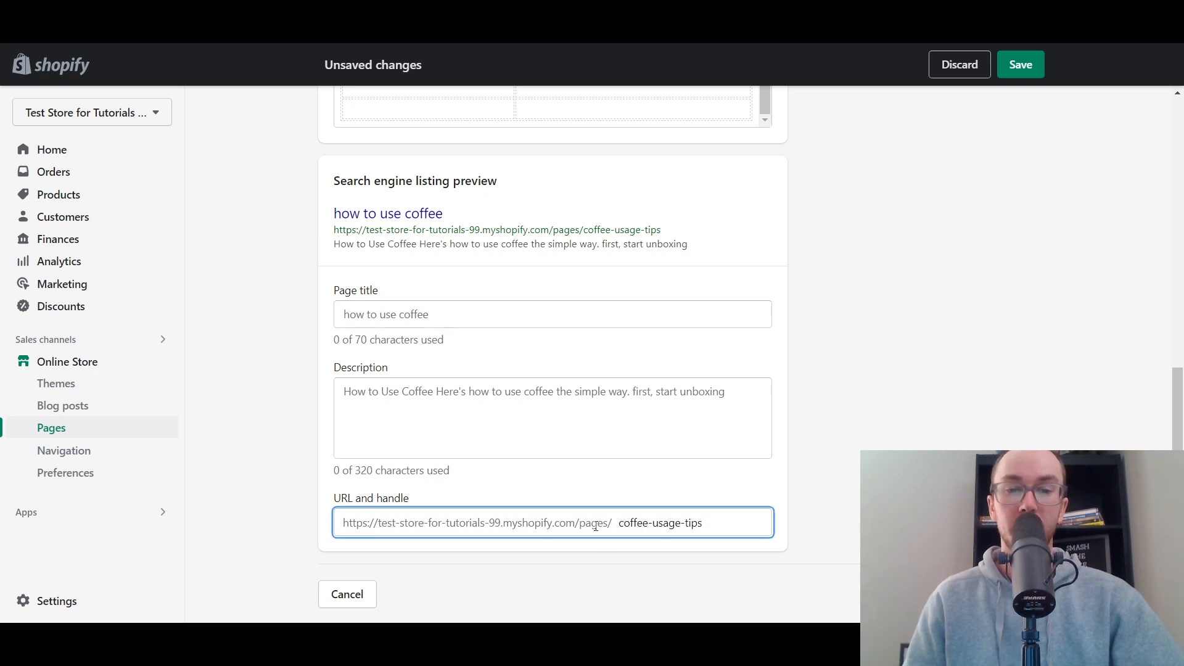
{"action": "left_click", "coordinate": [595, 524]}
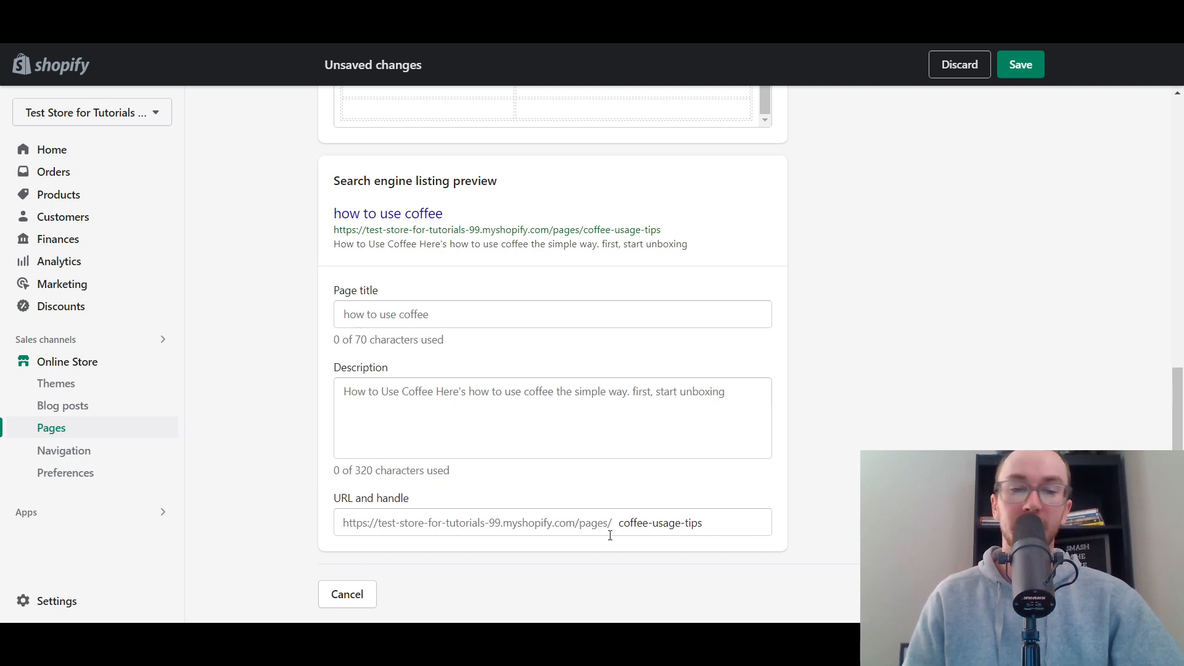
{"action": "left_click", "coordinate": [701, 512]}
{"action": "left_click", "coordinate": [550, 546]}
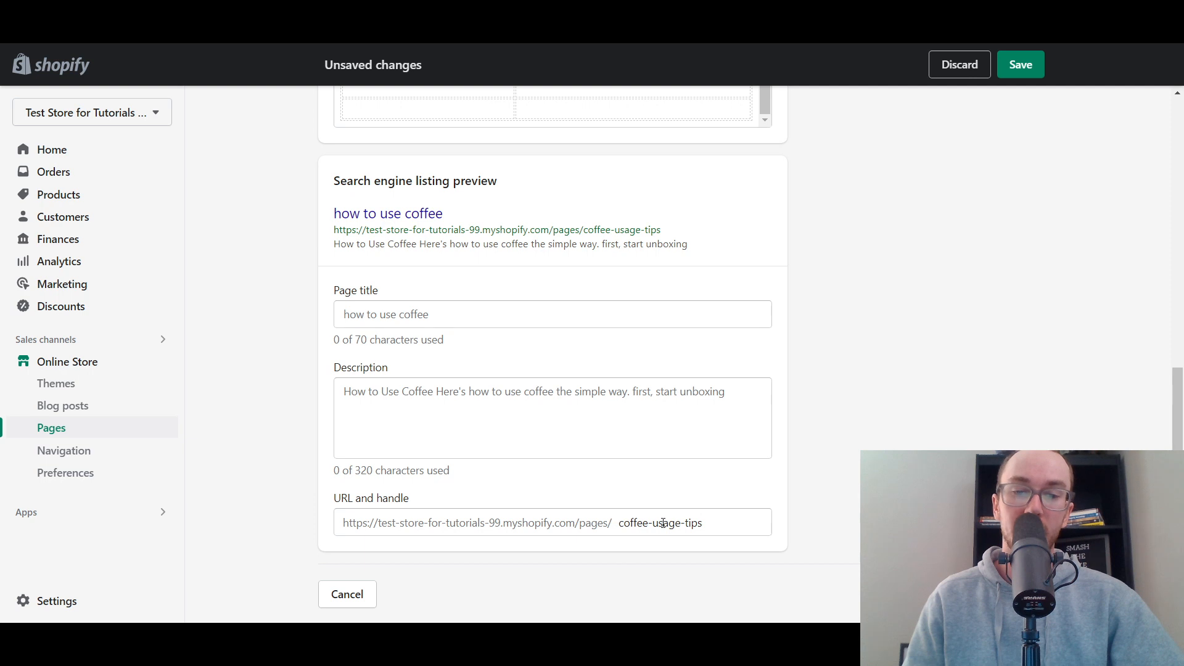
{"action": "left_click", "coordinate": [703, 523]}
{"action": "left_click_drag", "start_coordinate": [703, 523], "coordinate": [618, 530]}
{"action": "left_click", "coordinate": [651, 494]}
{"action": "left_click_drag", "start_coordinate": [757, 528], "coordinate": [603, 531]}
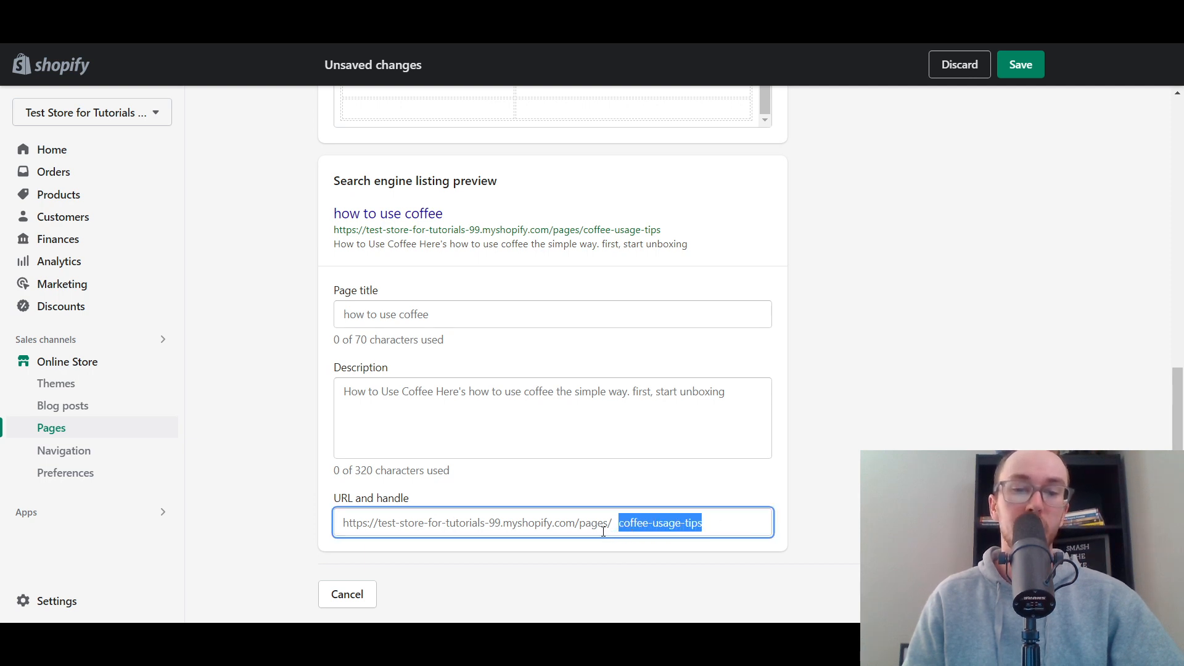
{"action": "left_click", "coordinate": [645, 497]}
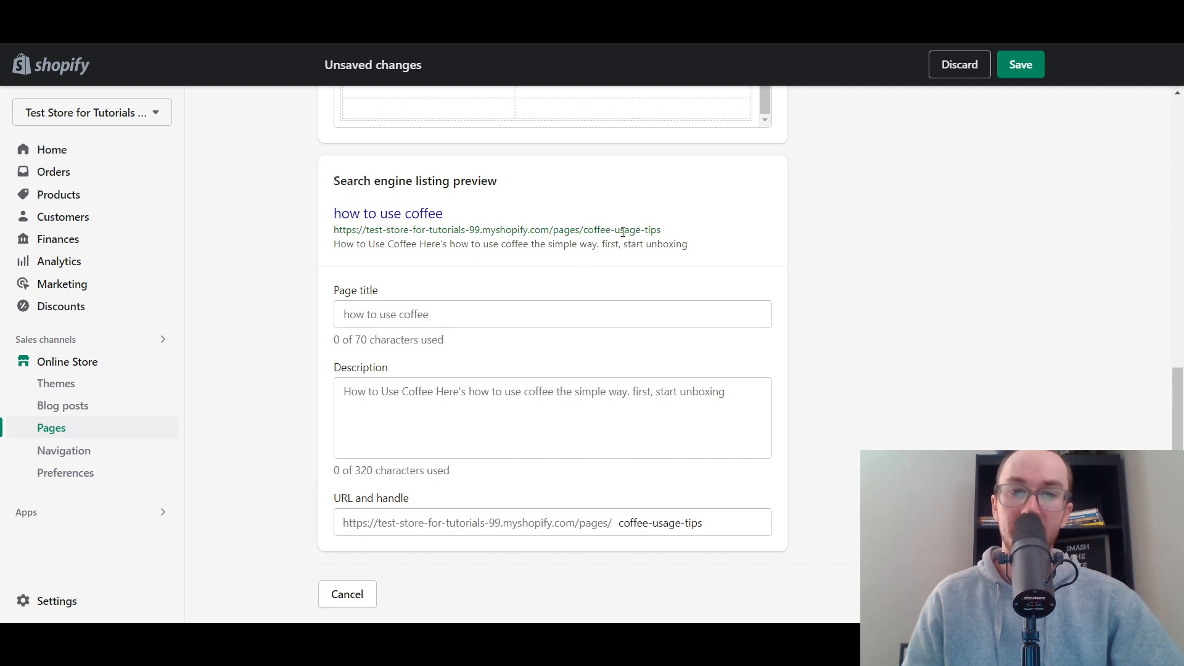
{"action": "left_click_drag", "start_coordinate": [670, 232], "coordinate": [596, 234]}
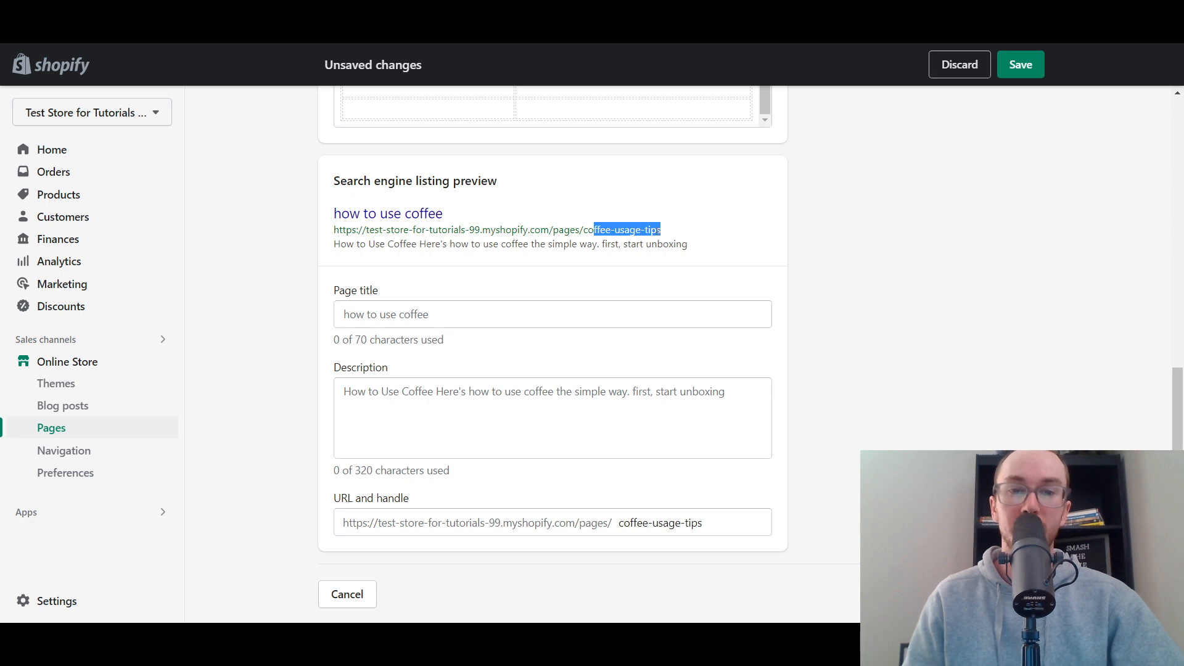
{"action": "left_click", "coordinate": [679, 228]}
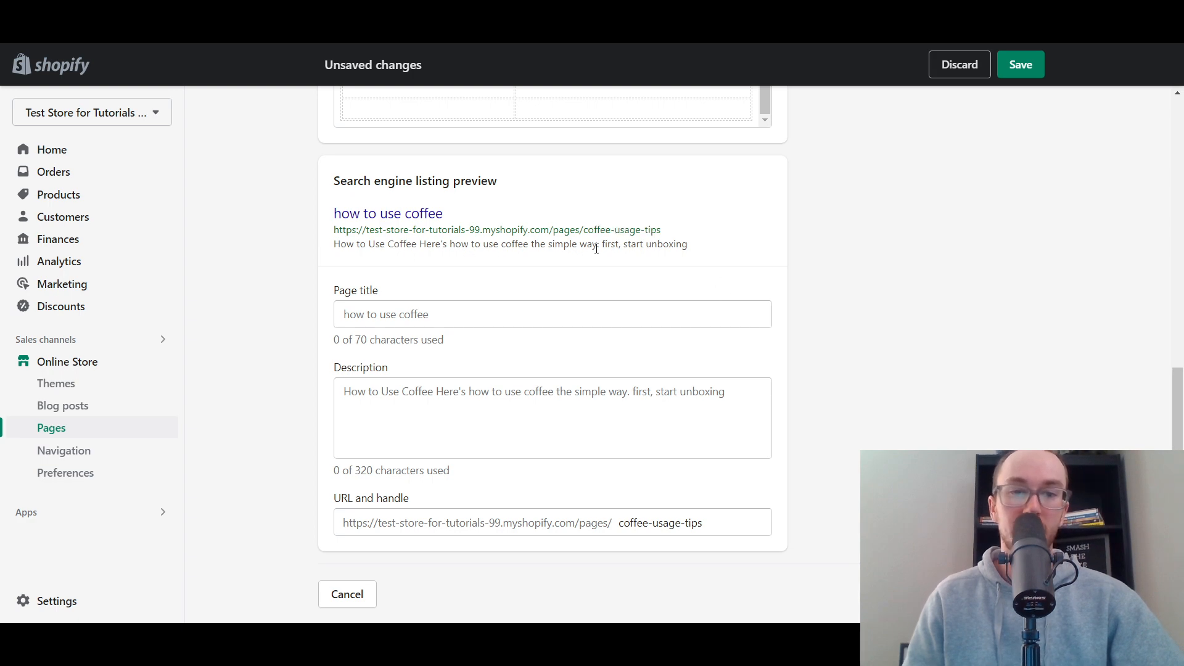
- Replace the search engine listing description with "Here's the best way to use coffee and drink it."
{"action": "scroll", "coordinate": [635, 349], "scroll_direction": "up", "scroll_amount": 3}
{"action": "scroll", "coordinate": [475, 536], "scroll_direction": "down", "scroll_amount": 2}
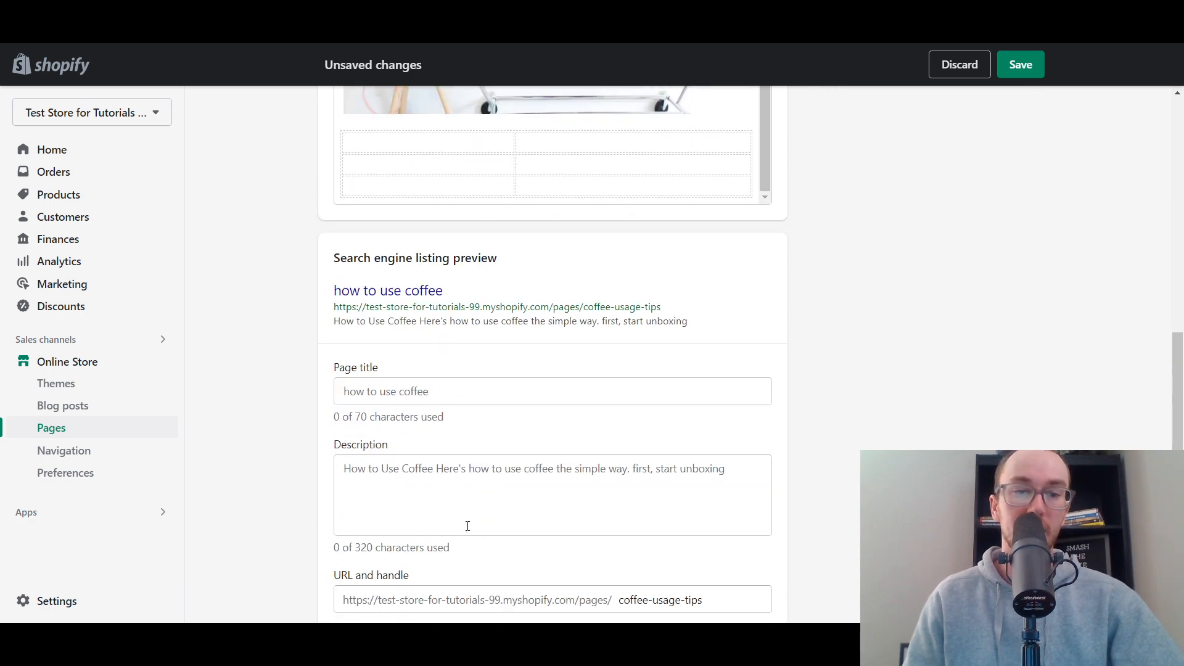
{"action": "scroll", "coordinate": [806, 470], "scroll_direction": "up", "scroll_amount": 5}
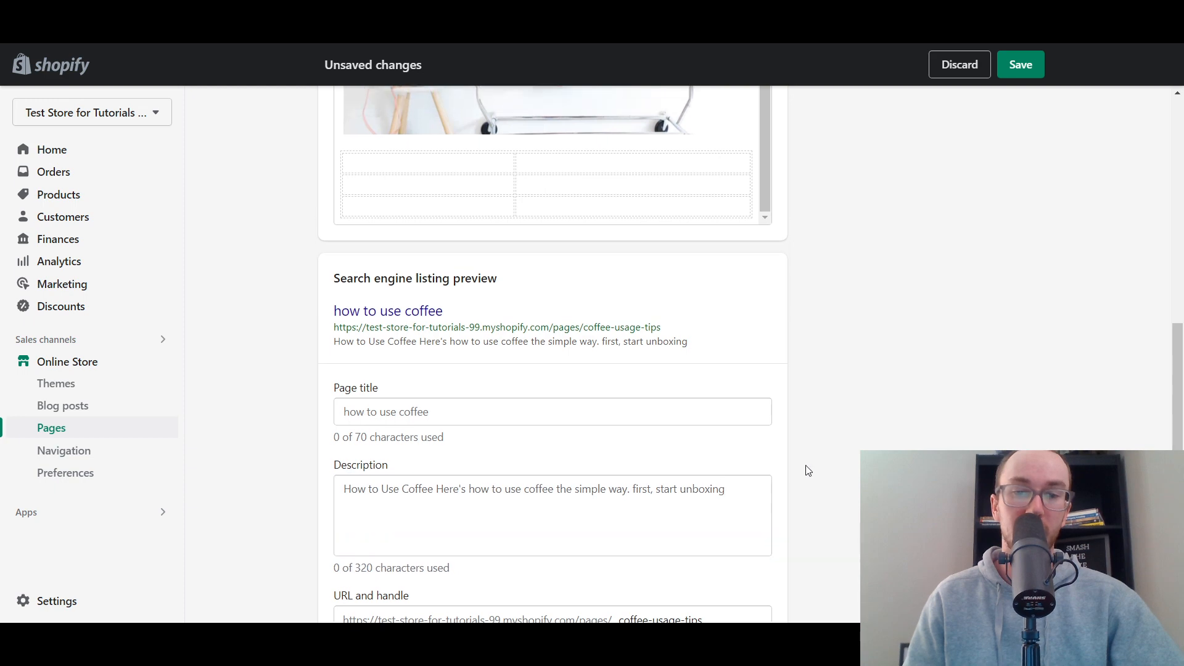
{"action": "scroll", "coordinate": [501, 211], "scroll_direction": "down", "scroll_amount": 7}
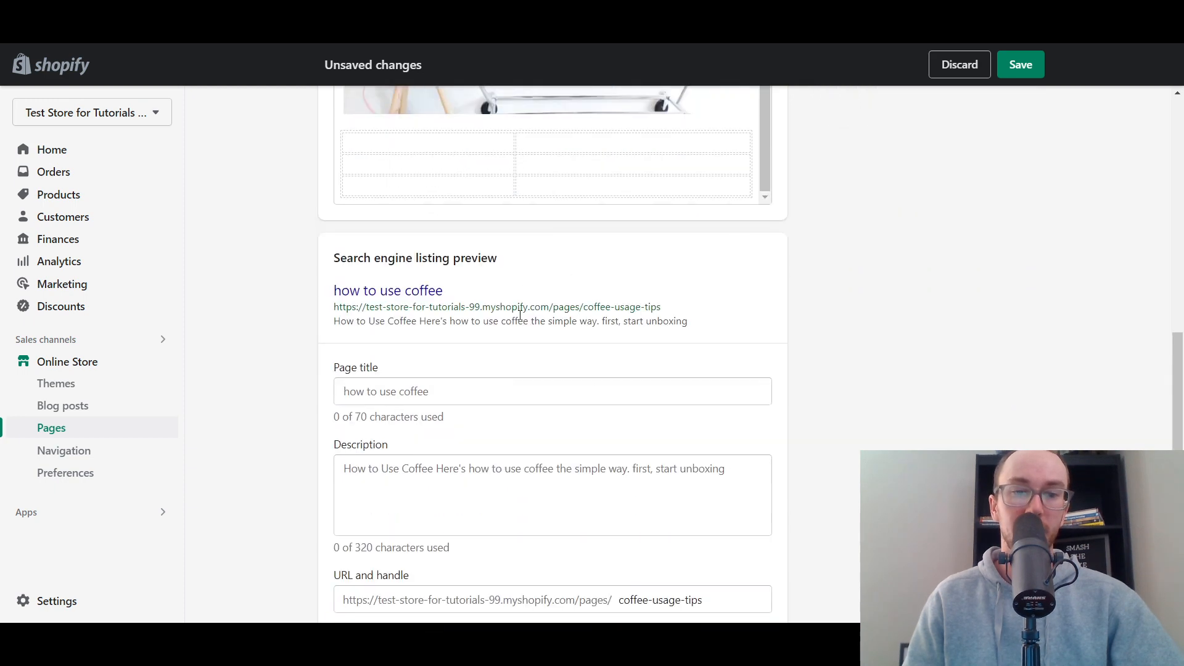
{"action": "double_click", "coordinate": [390, 392]}
{"action": "key", "text": "ctrl+a"}
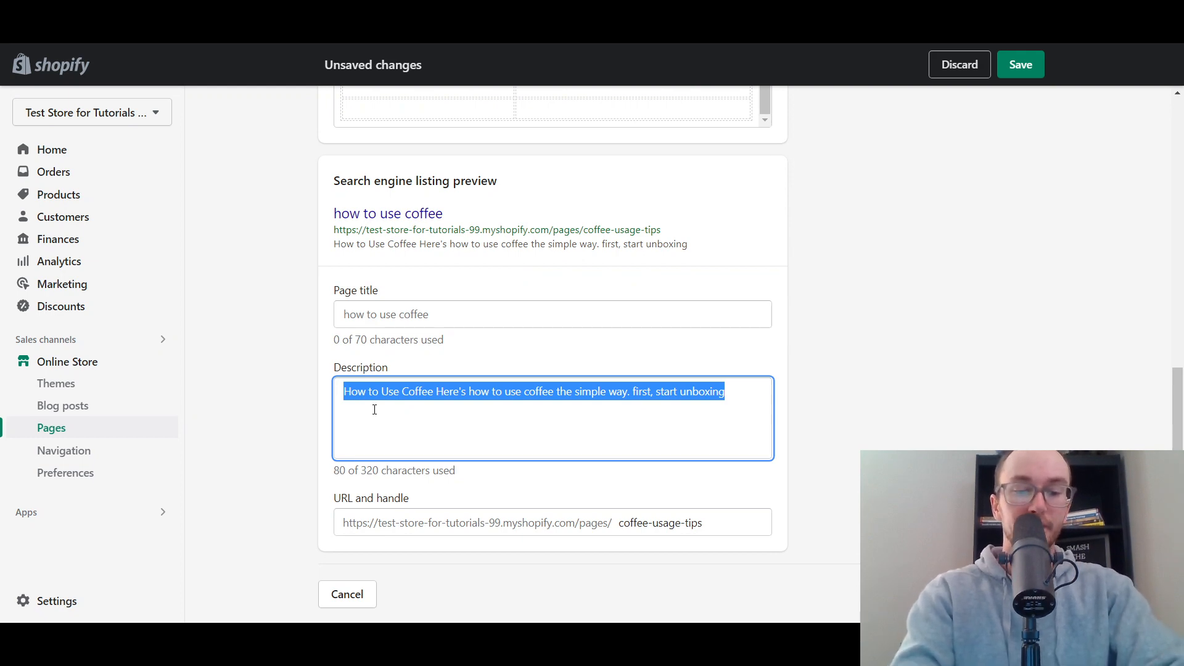
{"action": "type", "text": "Here's the be"}
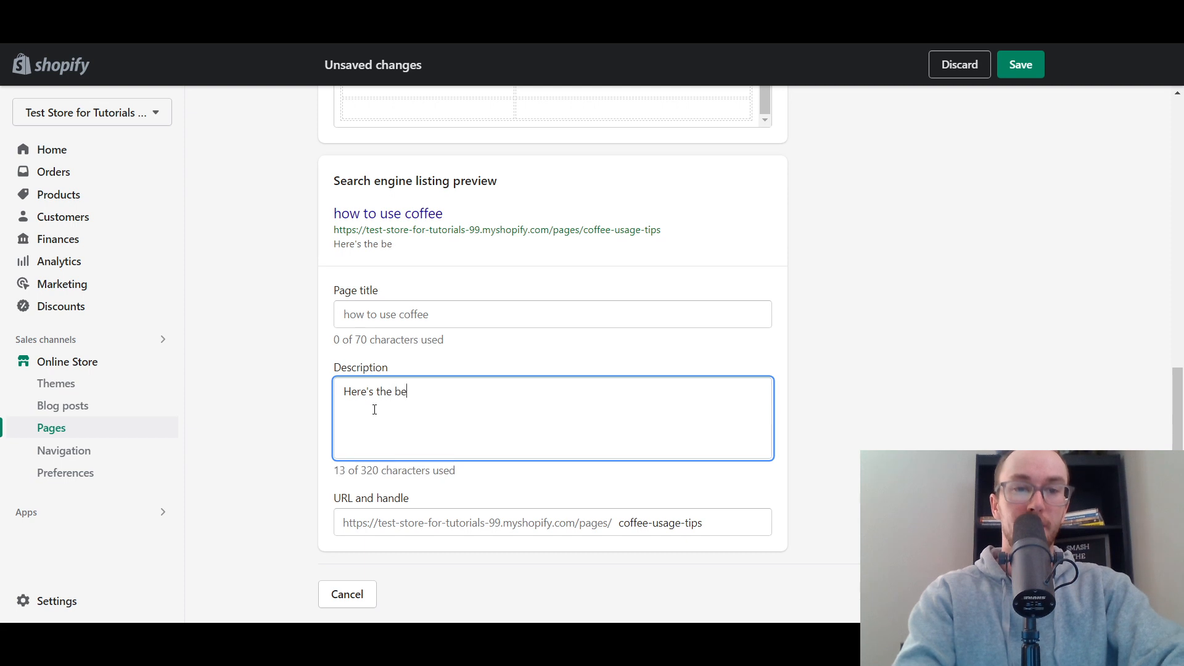
{"action": "type", "text": "st way to "}
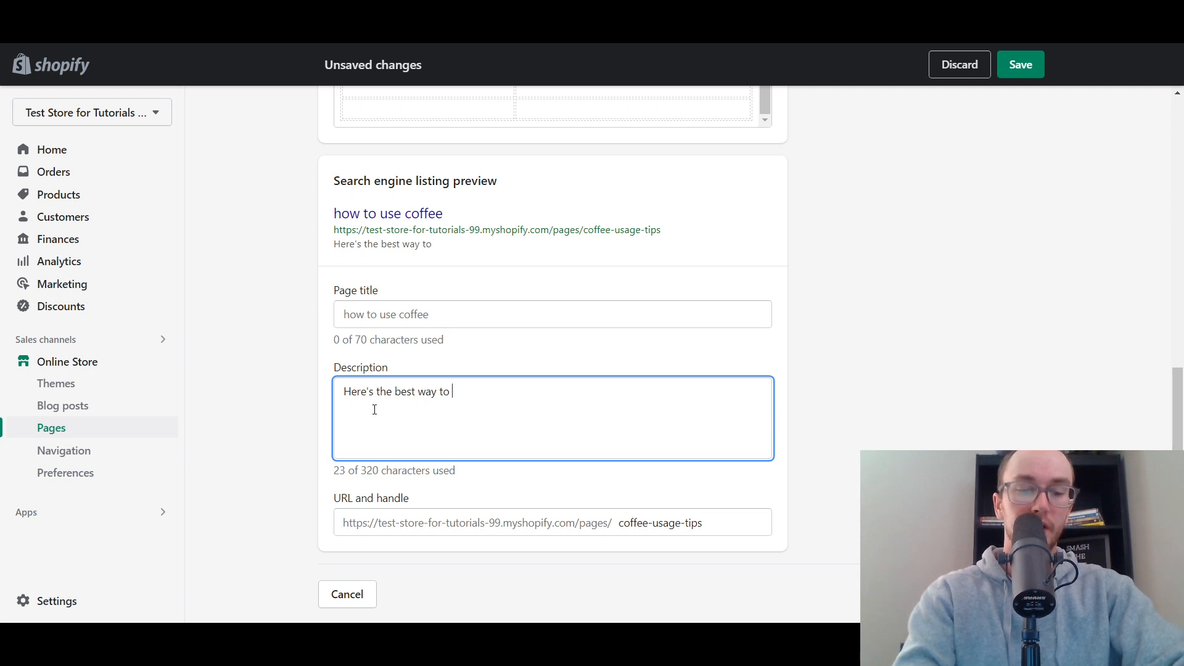
{"action": "type", "text": "use coffe"}
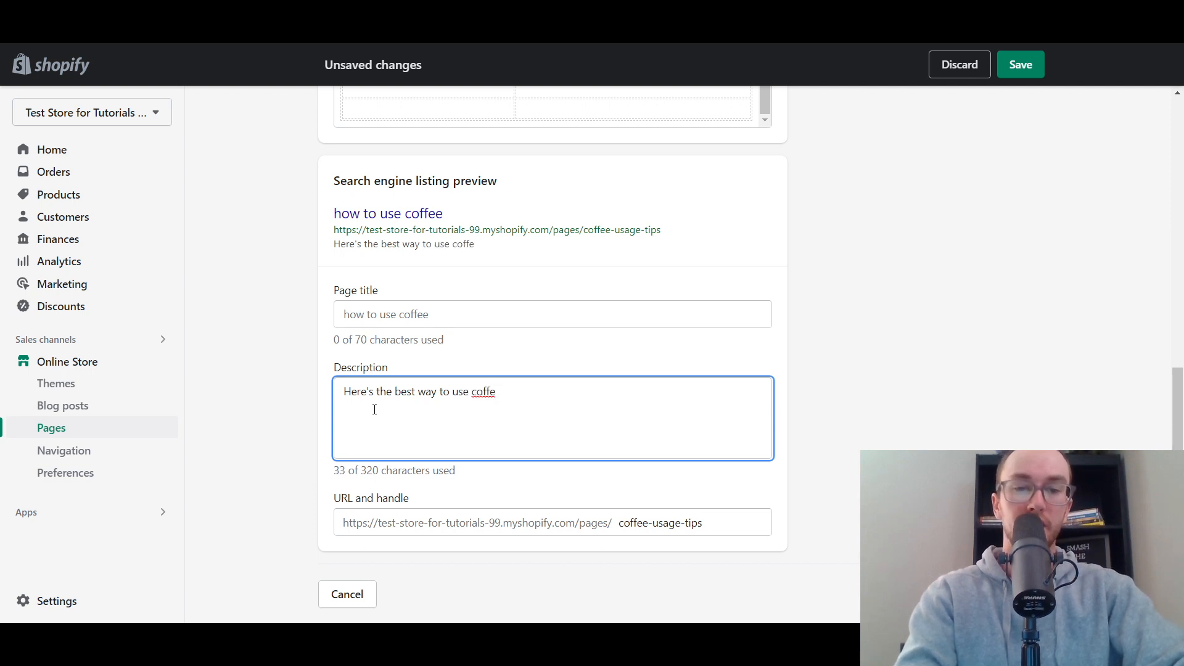
{"action": "type", "text": "e and d"}
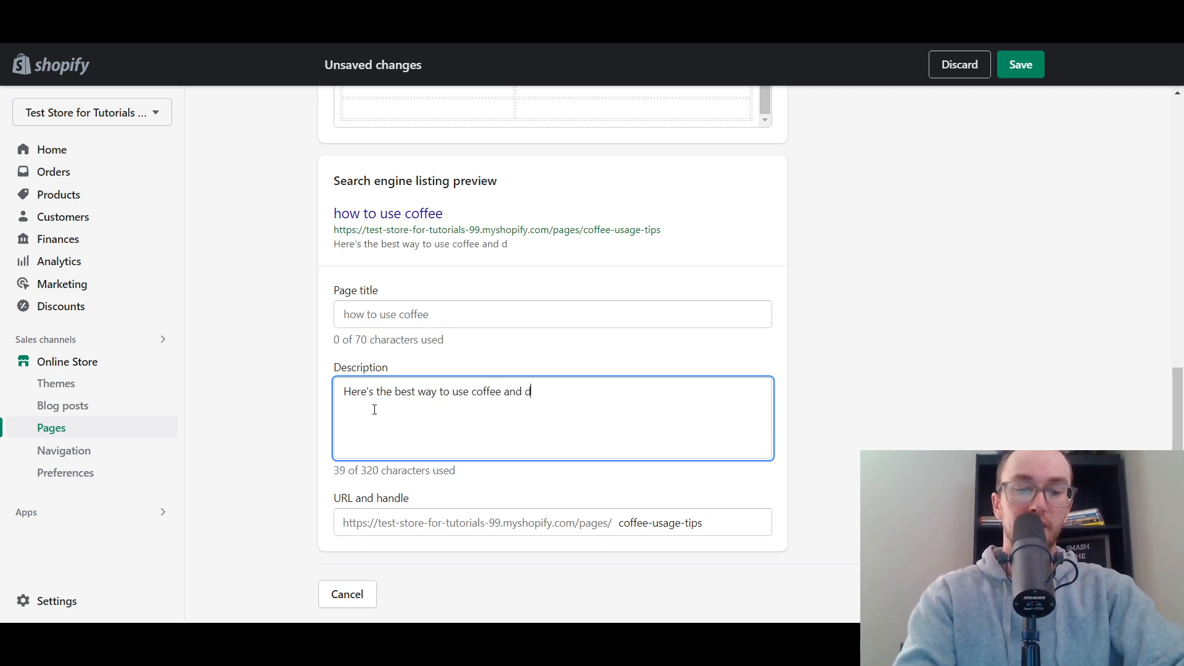
{"action": "type", "text": "rink it."}
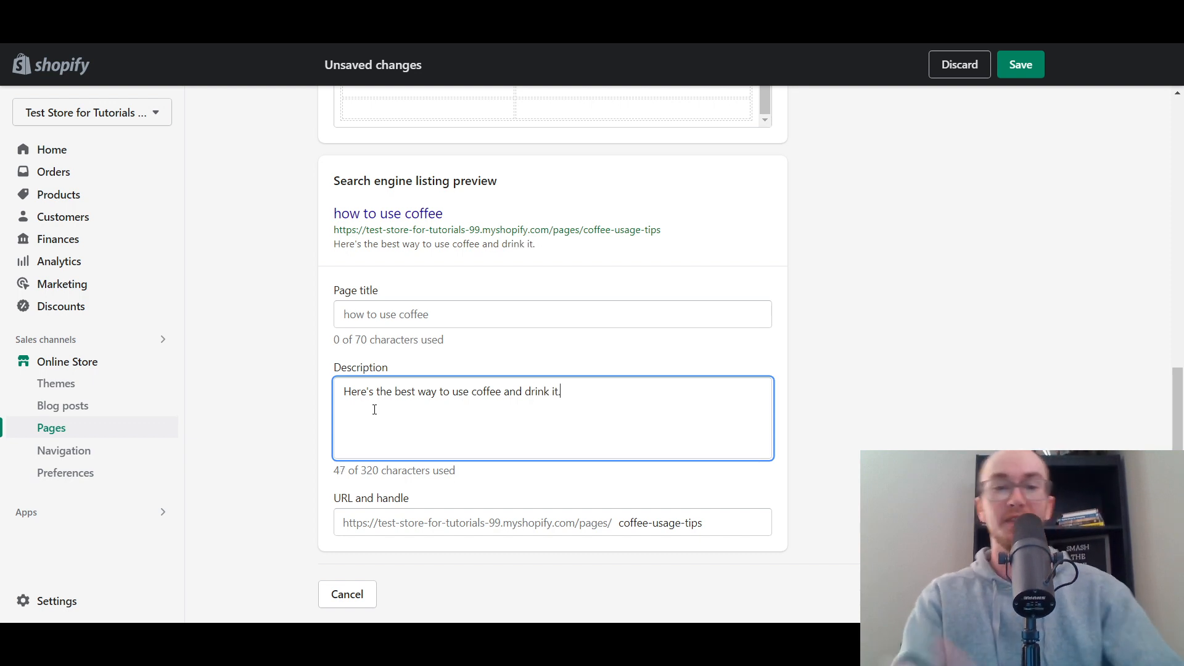
{"action": "left_click", "coordinate": [456, 263]}
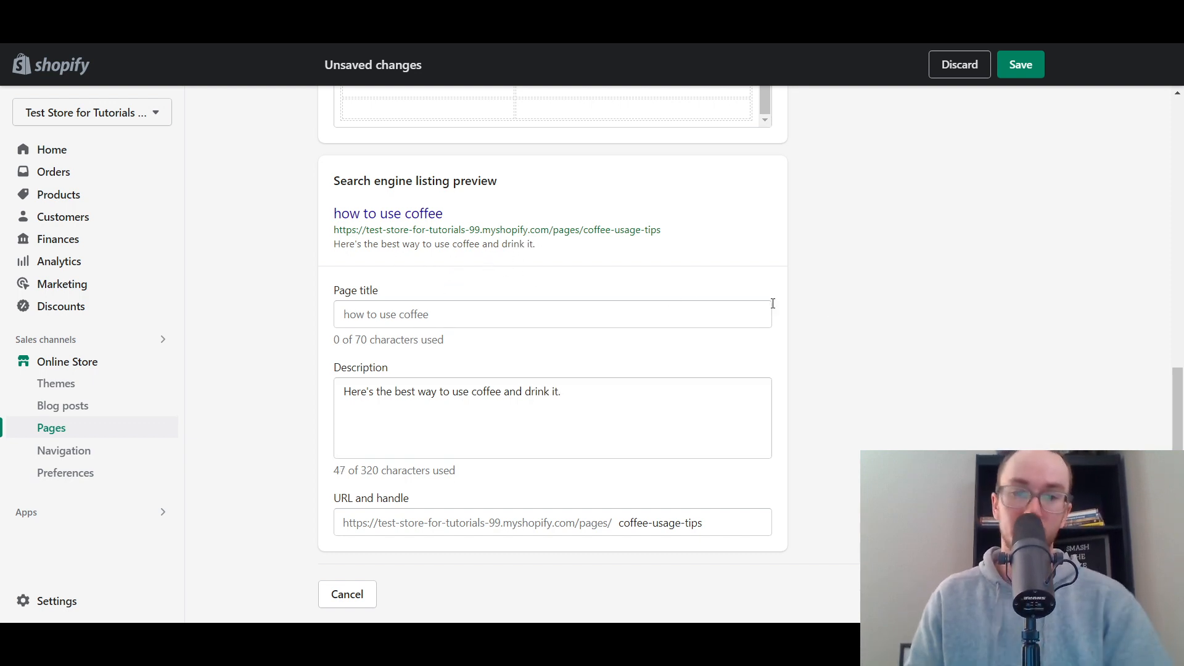
- Capitalize the page's main title so that it reads "How to Use Coffee"
{"action": "scroll", "coordinate": [825, 382], "scroll_direction": "up", "scroll_amount": 1}
{"action": "scroll", "coordinate": [826, 432], "scroll_direction": "up", "scroll_amount": 1}
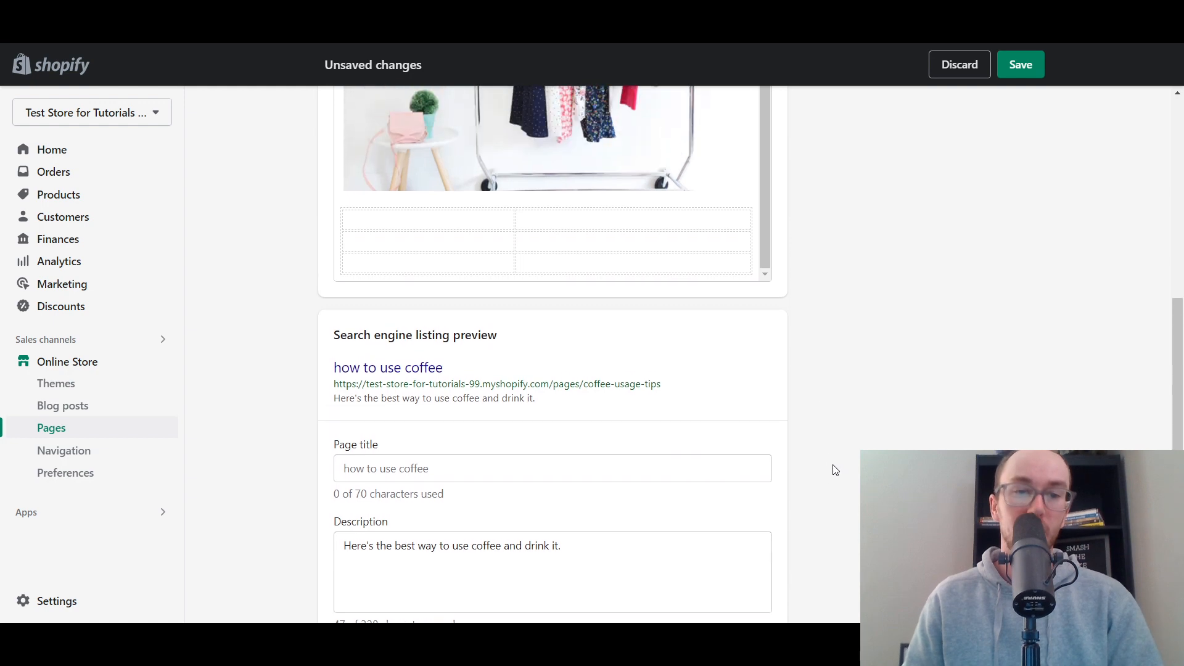
{"action": "scroll", "coordinate": [857, 402], "scroll_direction": "down", "scroll_amount": 2}
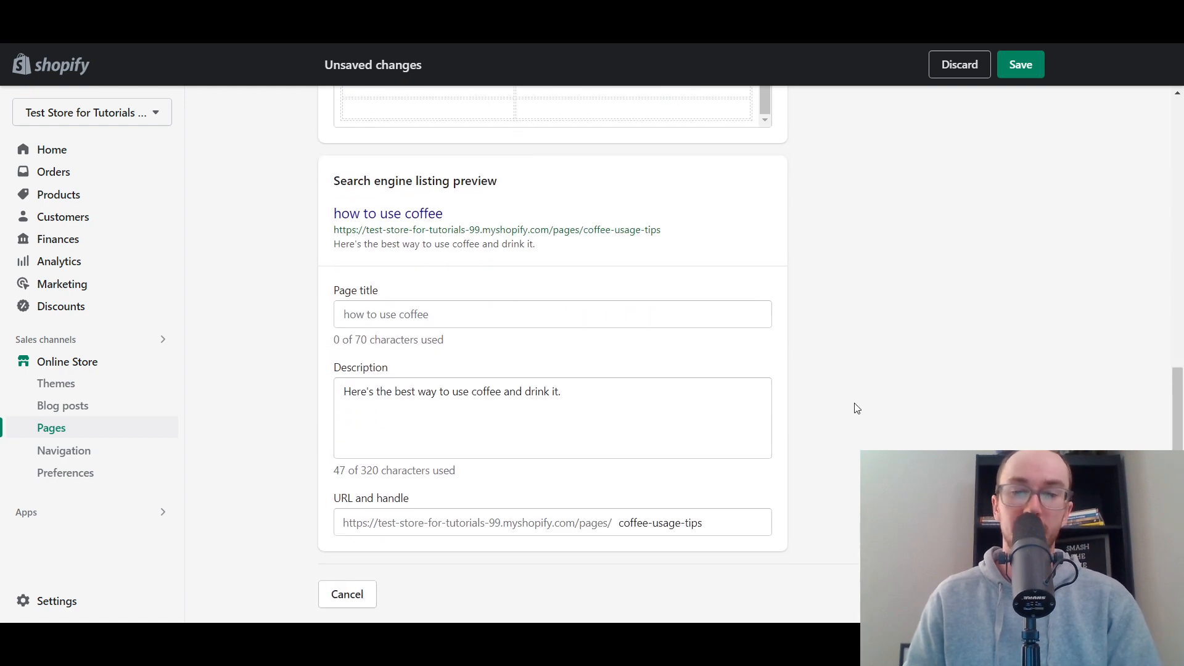
{"action": "left_click", "coordinate": [340, 315]}
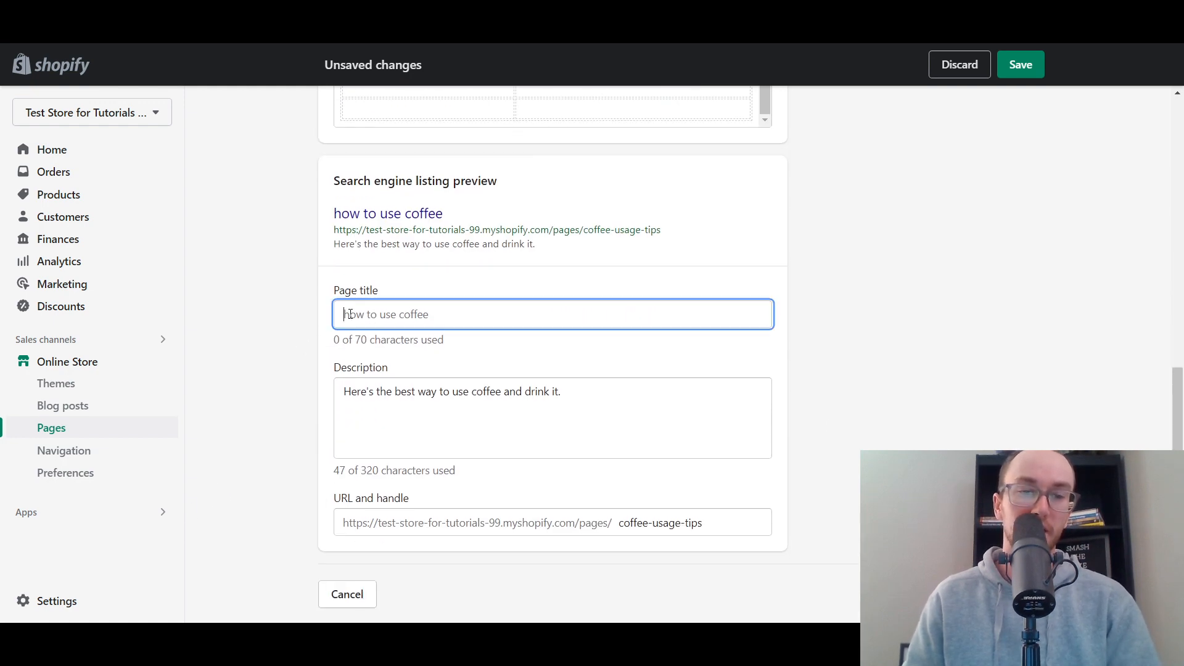
{"action": "scroll", "coordinate": [281, 290], "scroll_direction": "up", "scroll_amount": 10}
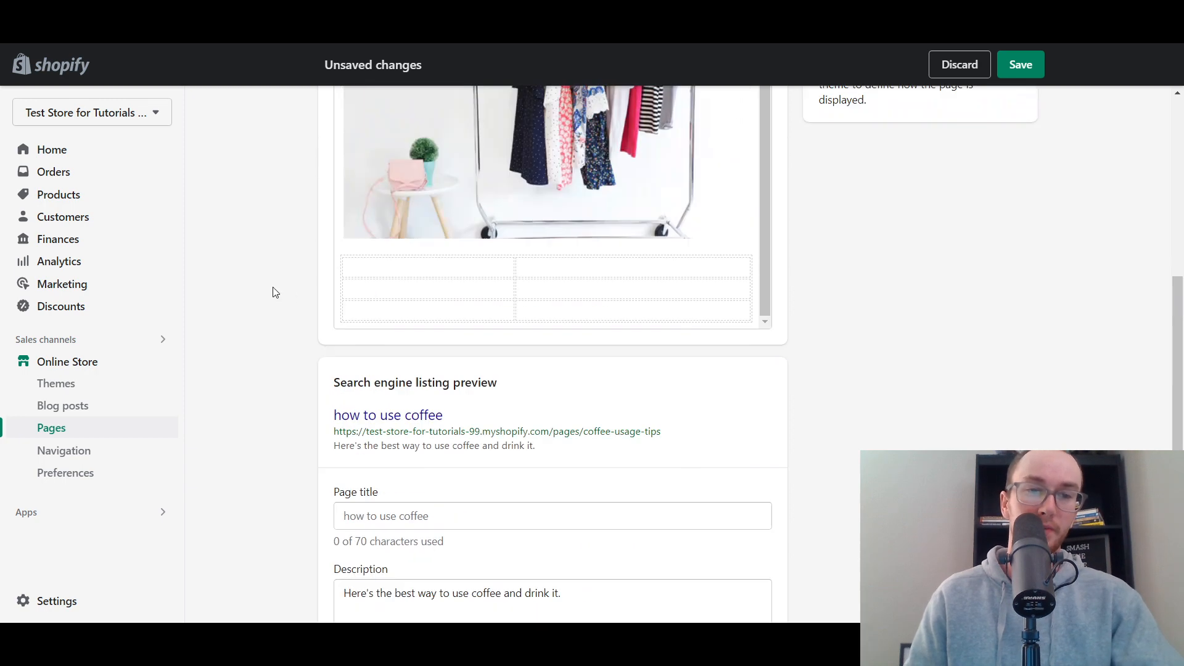
{"action": "left_click", "coordinate": [355, 227]}
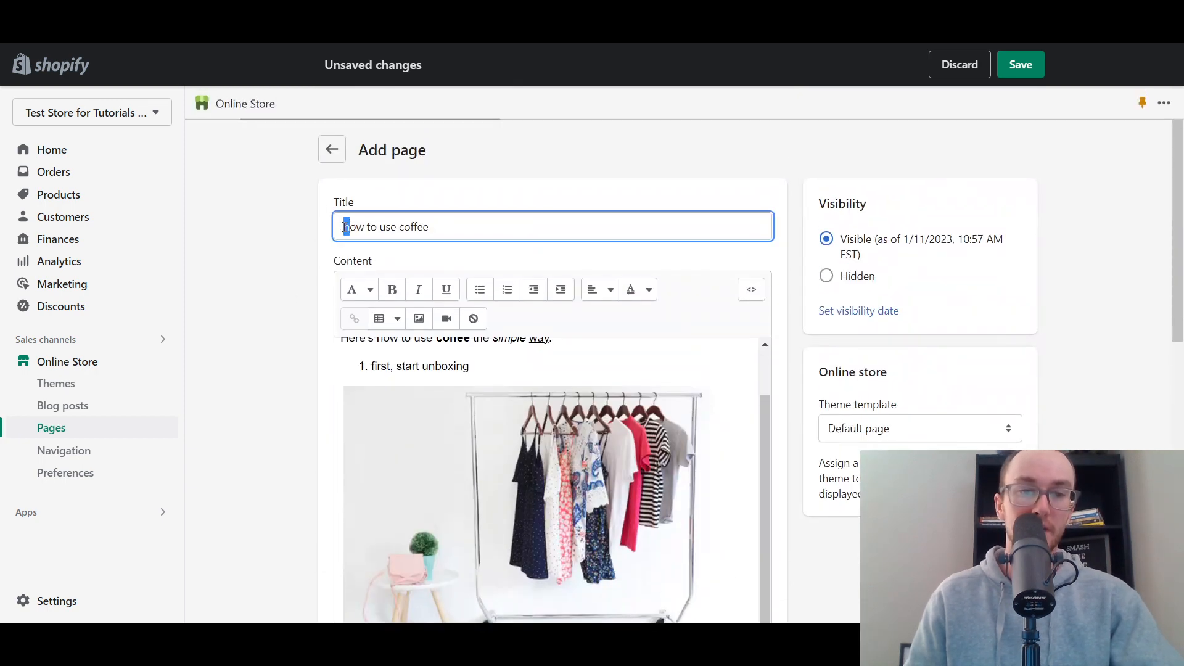
{"action": "key", "text": "BackSpace"}
{"action": "type", "text": "H"}
{"action": "double_click", "coordinate": [374, 226]}
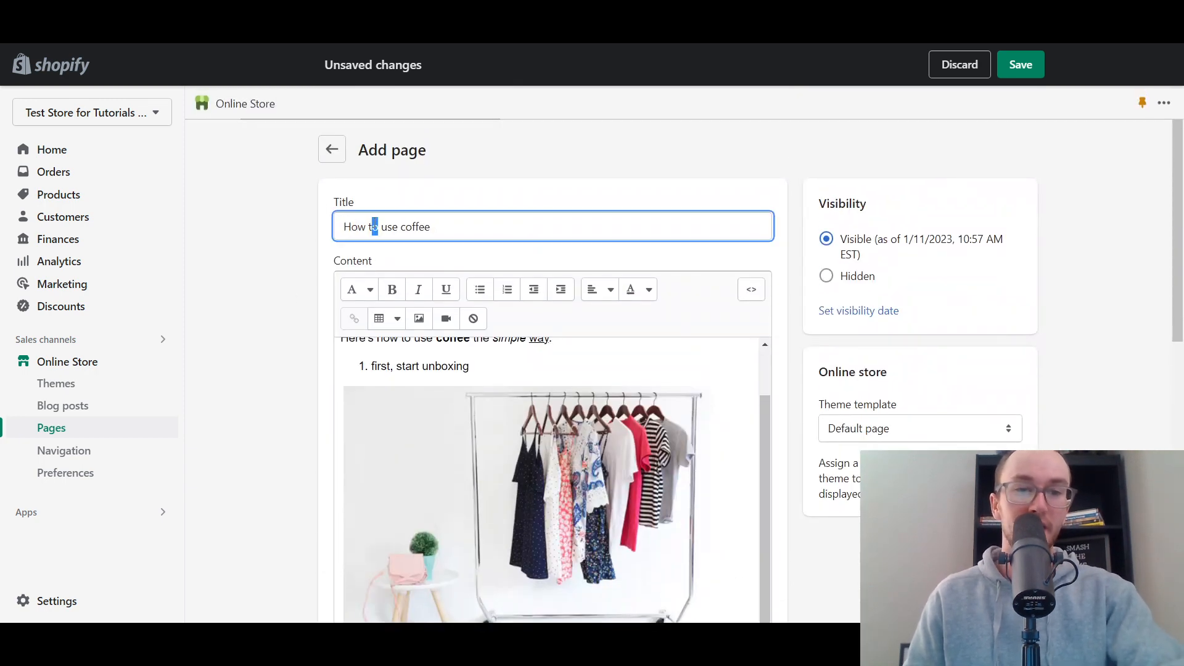
{"action": "left_click", "coordinate": [382, 226]}
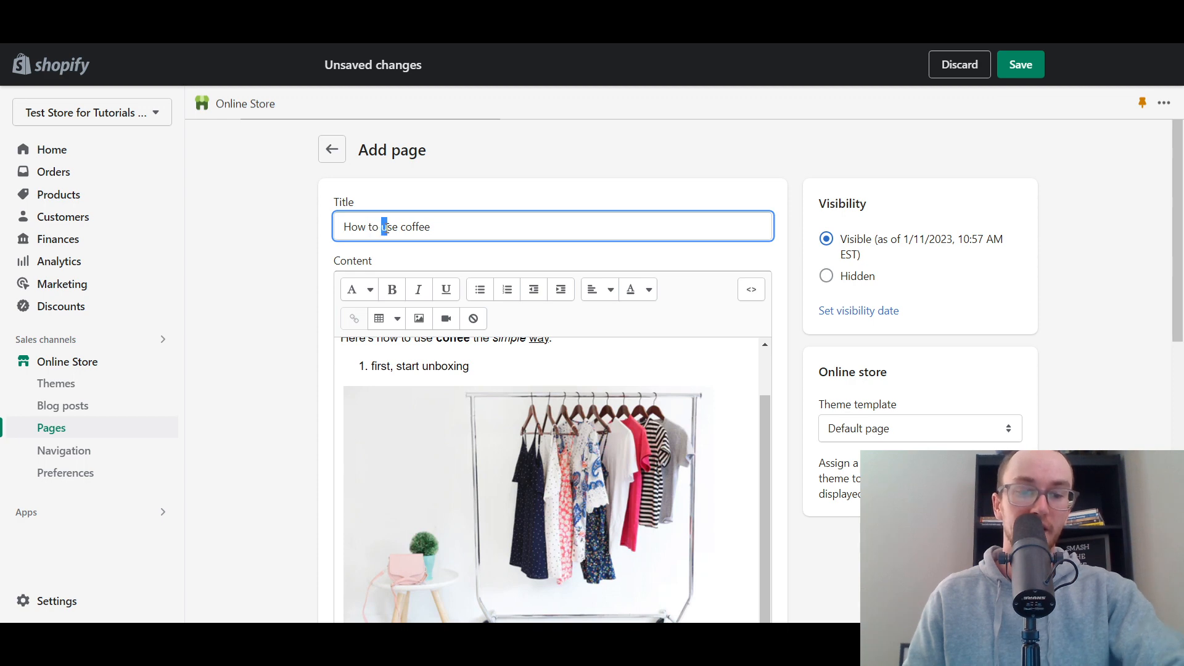
{"action": "type", "text": "U"}
{"action": "left_click_drag", "start_coordinate": [408, 226], "coordinate": [403, 227]}
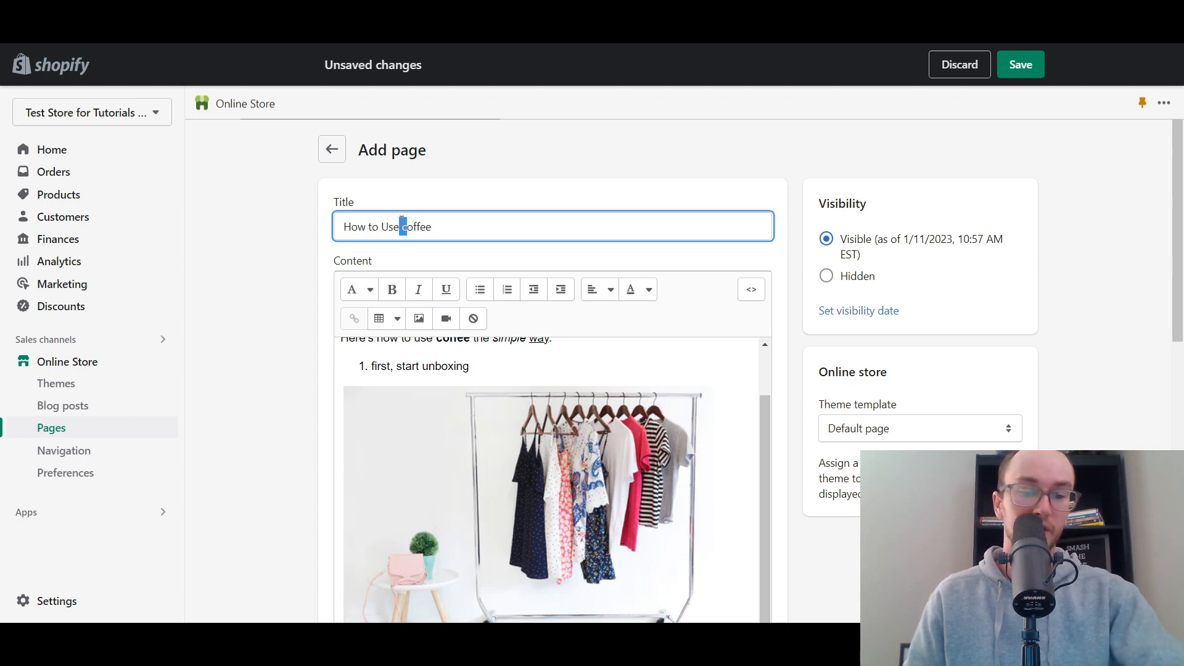
{"action": "left_click", "coordinate": [408, 226]}
{"action": "key", "text": "BackSpace"}
{"action": "type", "text": "C"}
{"action": "left_click", "coordinate": [490, 203]}
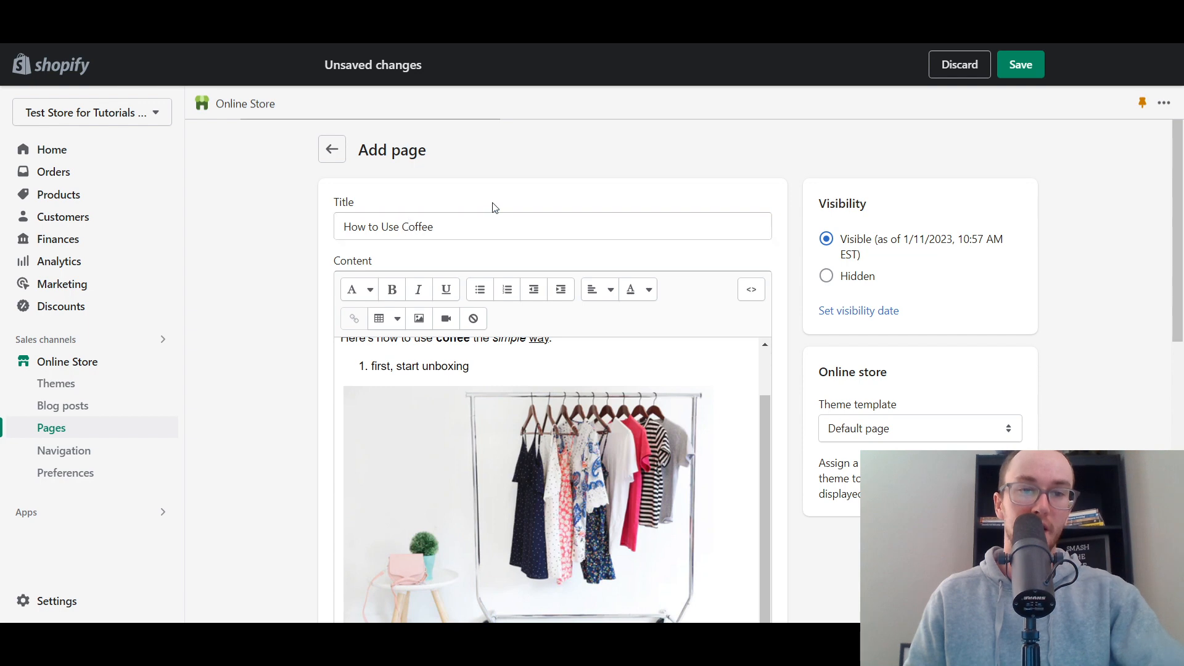
- Check the search engine listing preview and save the new page
{"action": "scroll", "coordinate": [602, 378], "scroll_direction": "down", "scroll_amount": 8}
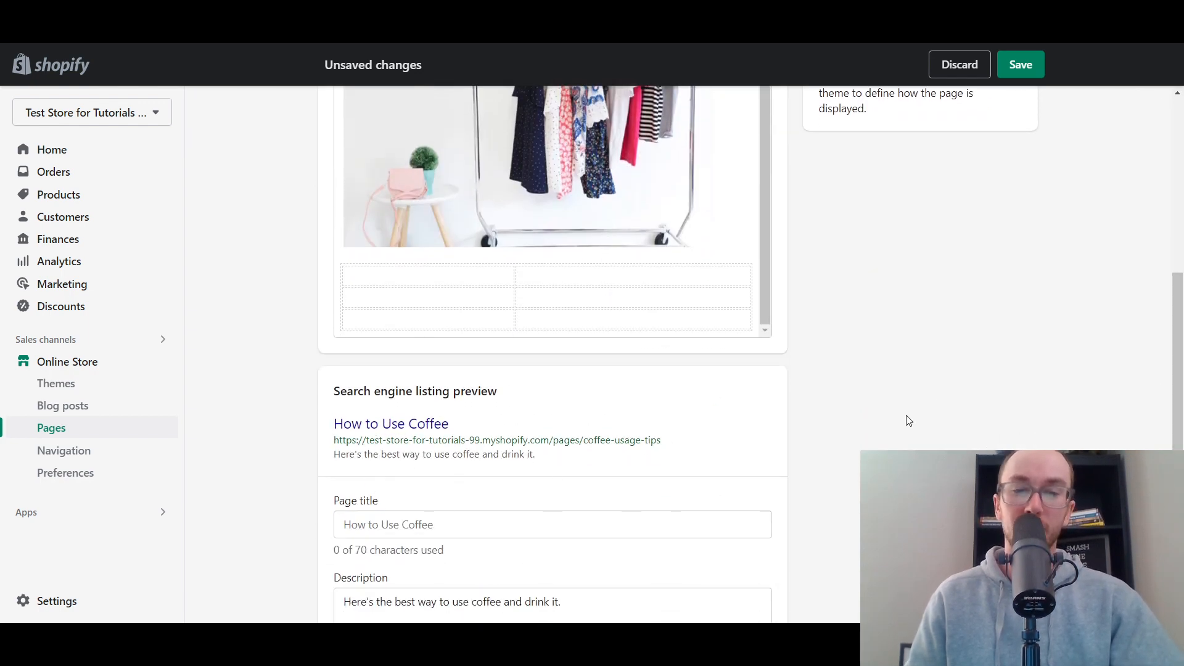
{"action": "scroll", "coordinate": [855, 427], "scroll_direction": "up", "scroll_amount": 10}
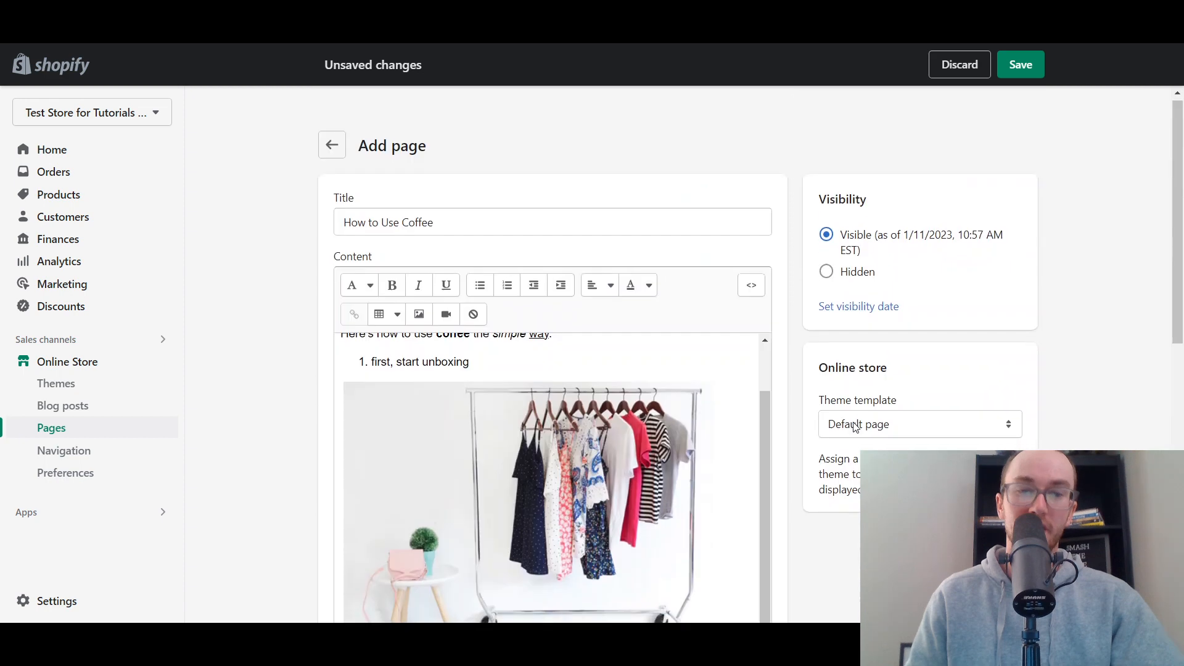
{"action": "left_click", "coordinate": [1021, 64]}
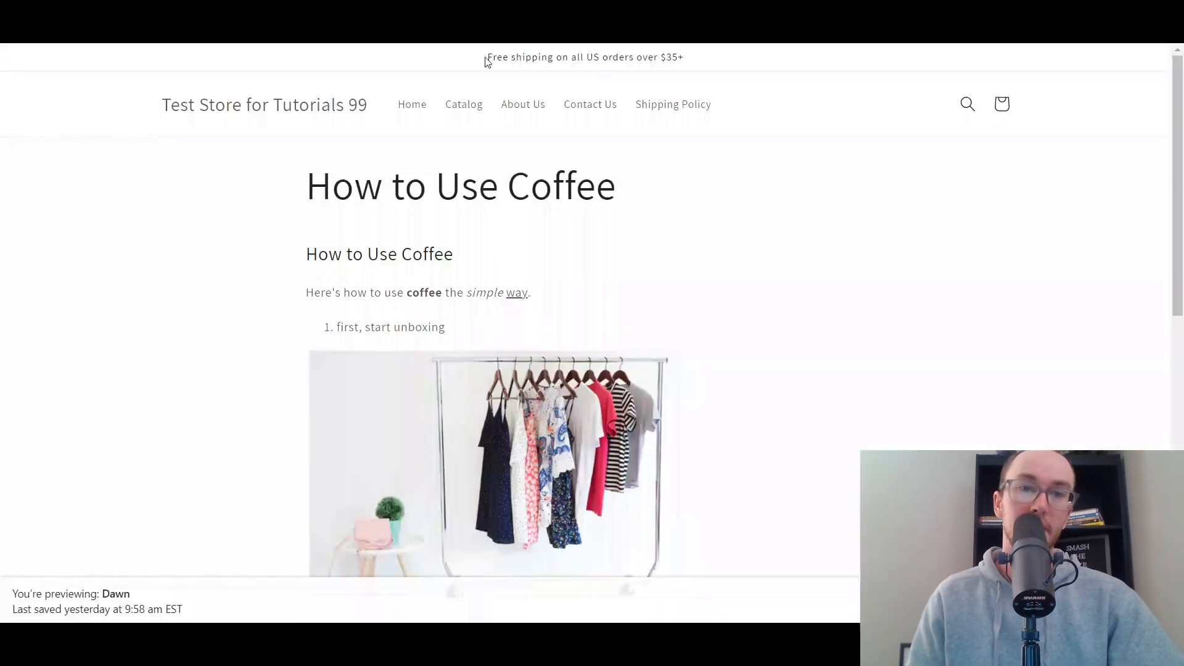
- Review the published page's heading, text, list and image on the online store, and close the storefront preview
{"action": "mouse_move", "coordinate": [1175, 147]}
{"action": "left_mouse_down"}
{"action": "mouse_move", "coordinate": [1175, 352]}
{"action": "mouse_move", "coordinate": [1175, 148]}
{"action": "left_mouse_up"}
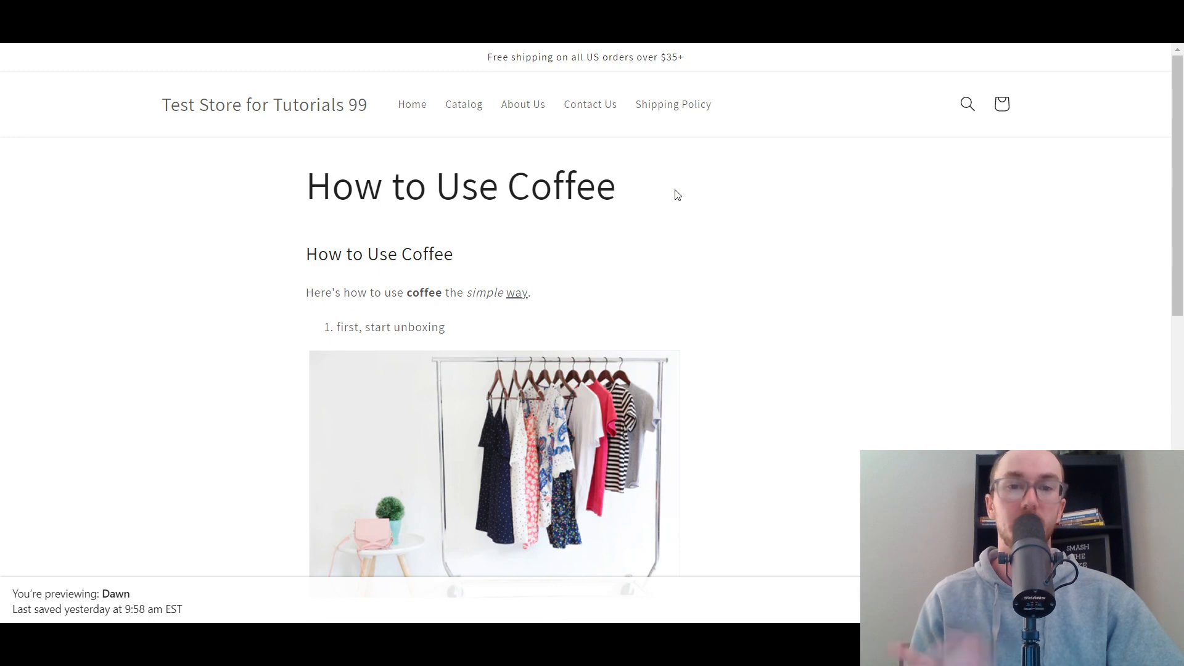
{"action": "left_click_drag", "start_coordinate": [1182, 256], "coordinate": [1182, 203]}
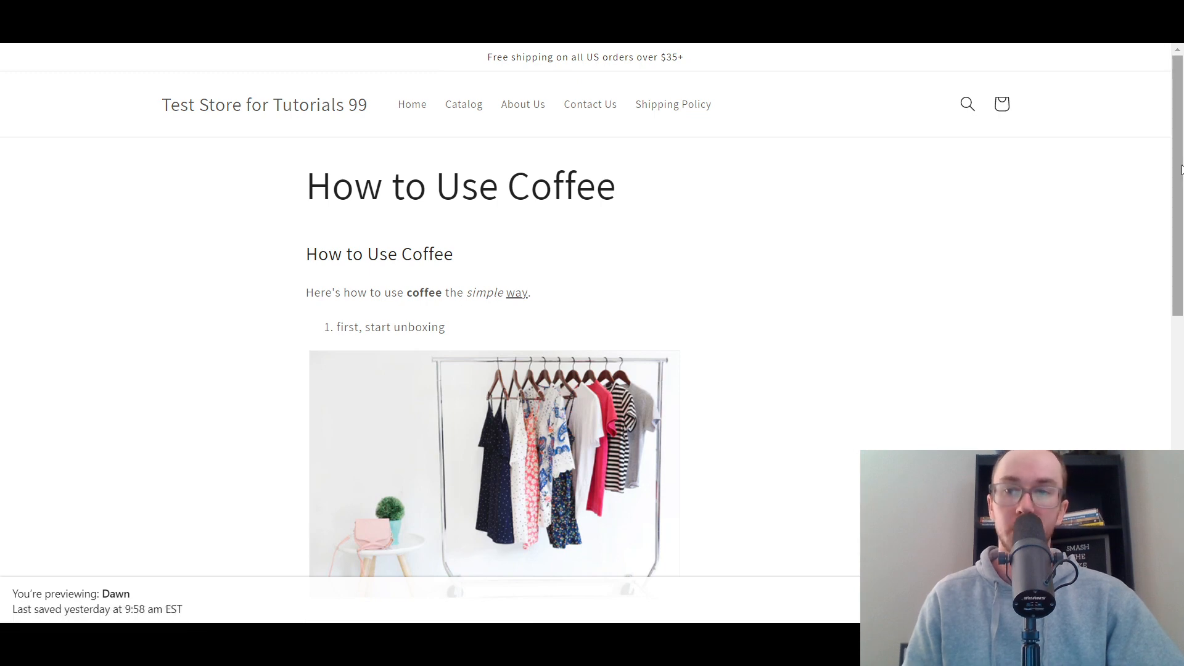
{"action": "left_click_drag", "start_coordinate": [1182, 170], "coordinate": [896, 378]}
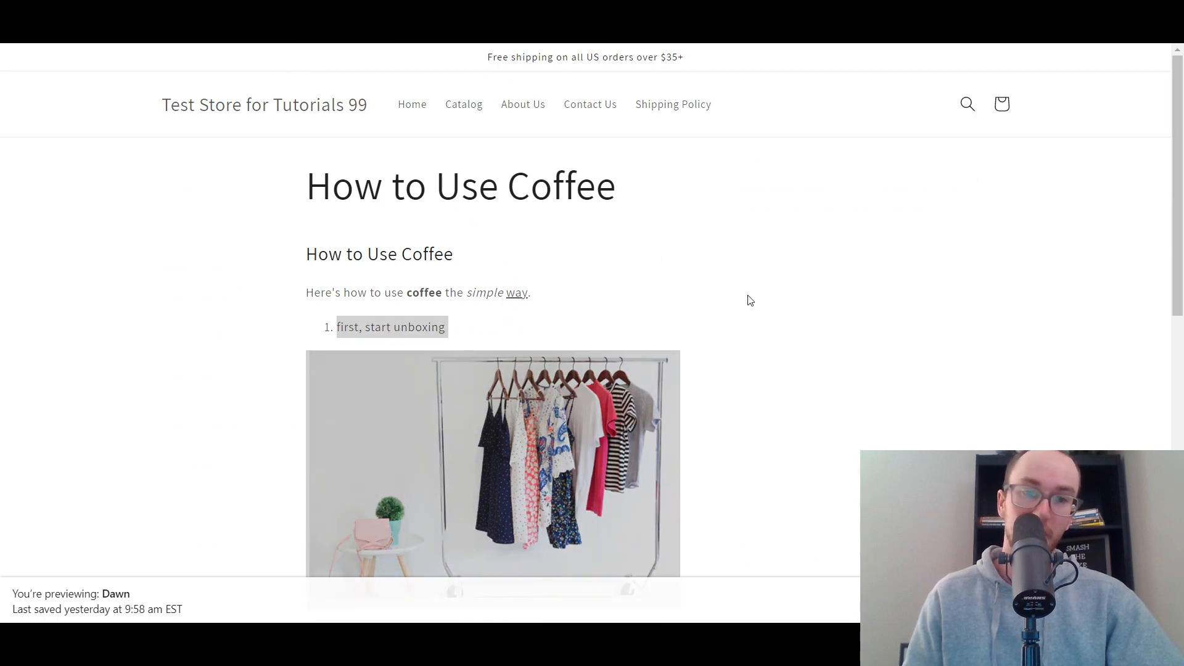
{"action": "scroll", "coordinate": [754, 312], "scroll_direction": "down", "scroll_amount": 6}
{"action": "scroll", "coordinate": [666, 487], "scroll_direction": "up", "scroll_amount": 6}
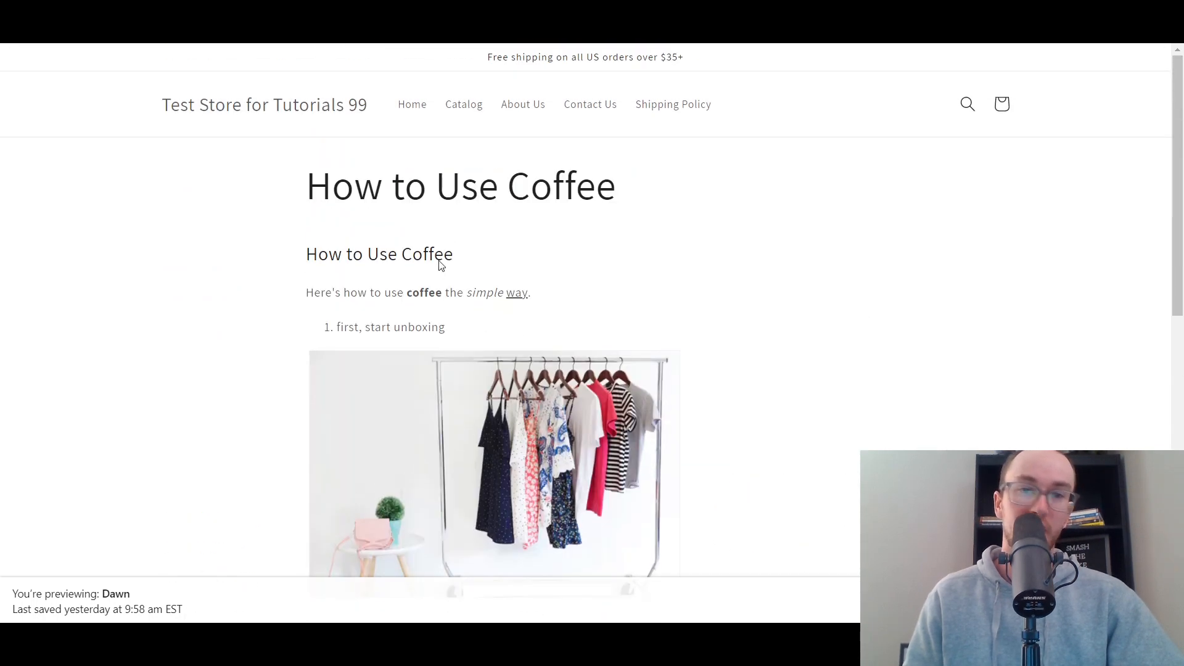
{"action": "key", "text": "ctrl+w"}
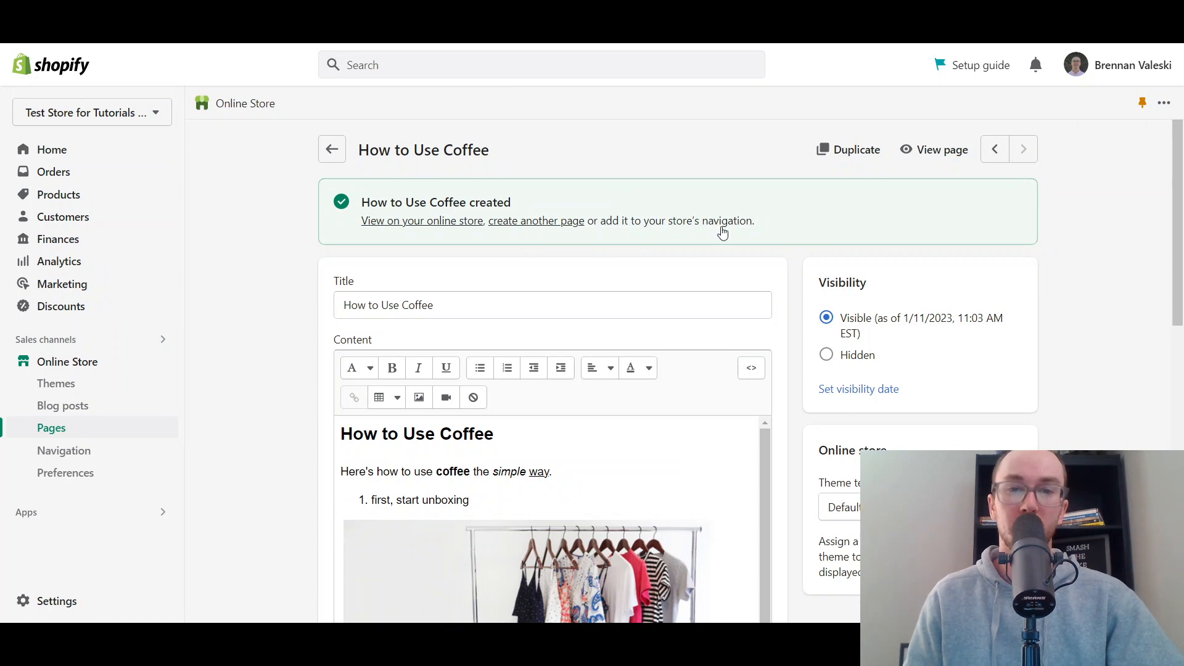
- Open the store's navigation settings and compare the footer and main menus with the links in the storefront's header and footer
{"action": "left_click", "coordinate": [663, 222]}
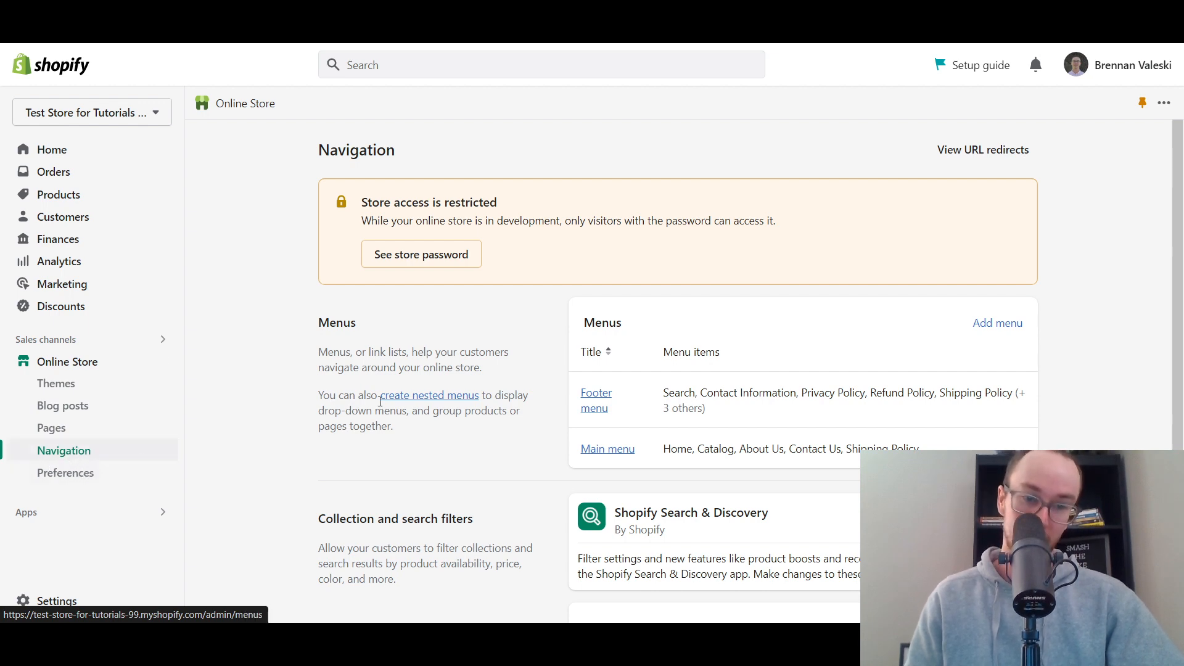
{"action": "scroll", "coordinate": [710, 370], "scroll_direction": "down", "scroll_amount": 1}
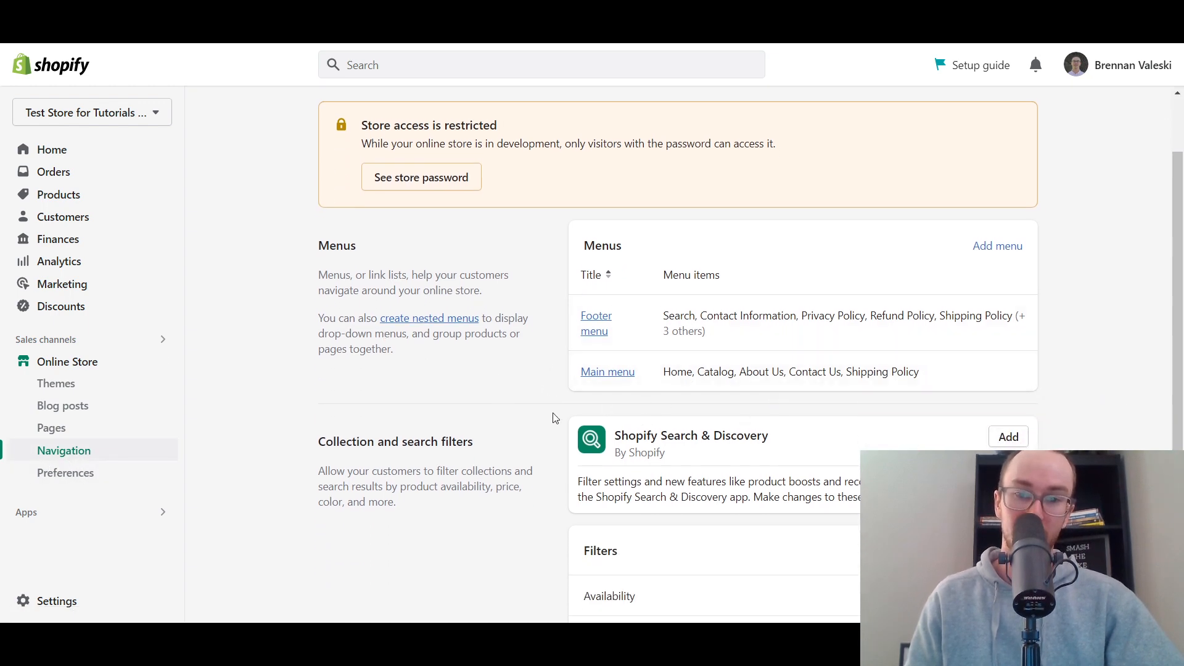
{"action": "scroll", "coordinate": [558, 432], "scroll_direction": "down", "scroll_amount": 1}
{"action": "scroll", "coordinate": [524, 388], "scroll_direction": "up", "scroll_amount": 1}
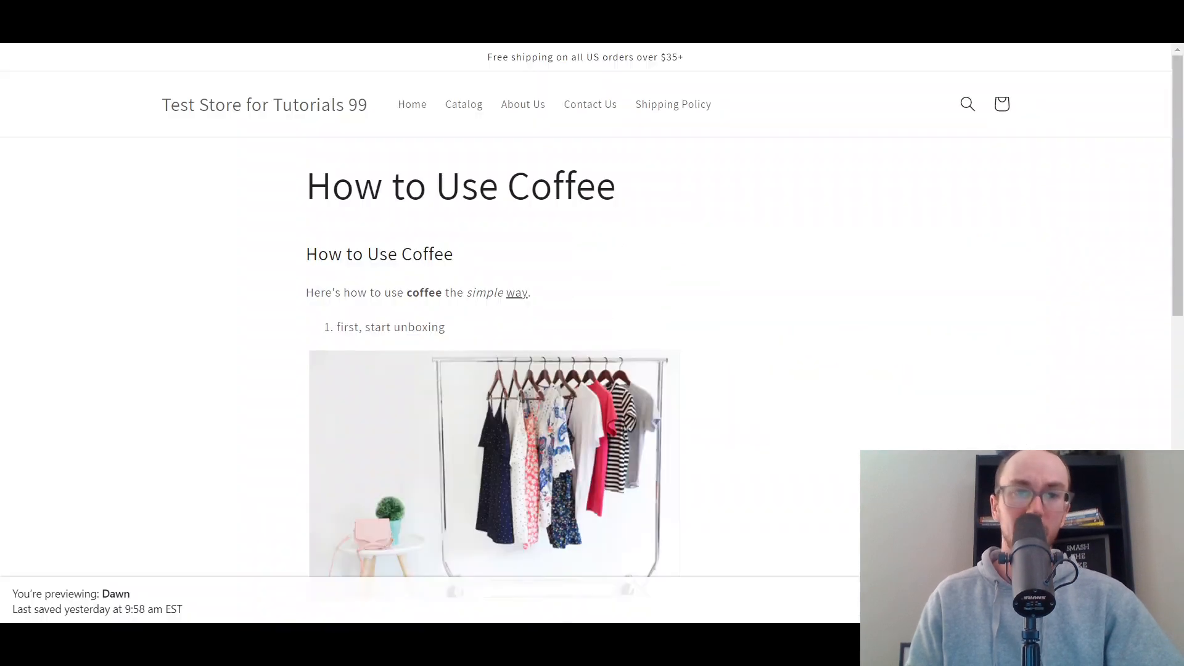
{"action": "scroll", "coordinate": [510, 257], "scroll_direction": "down", "scroll_amount": 10}
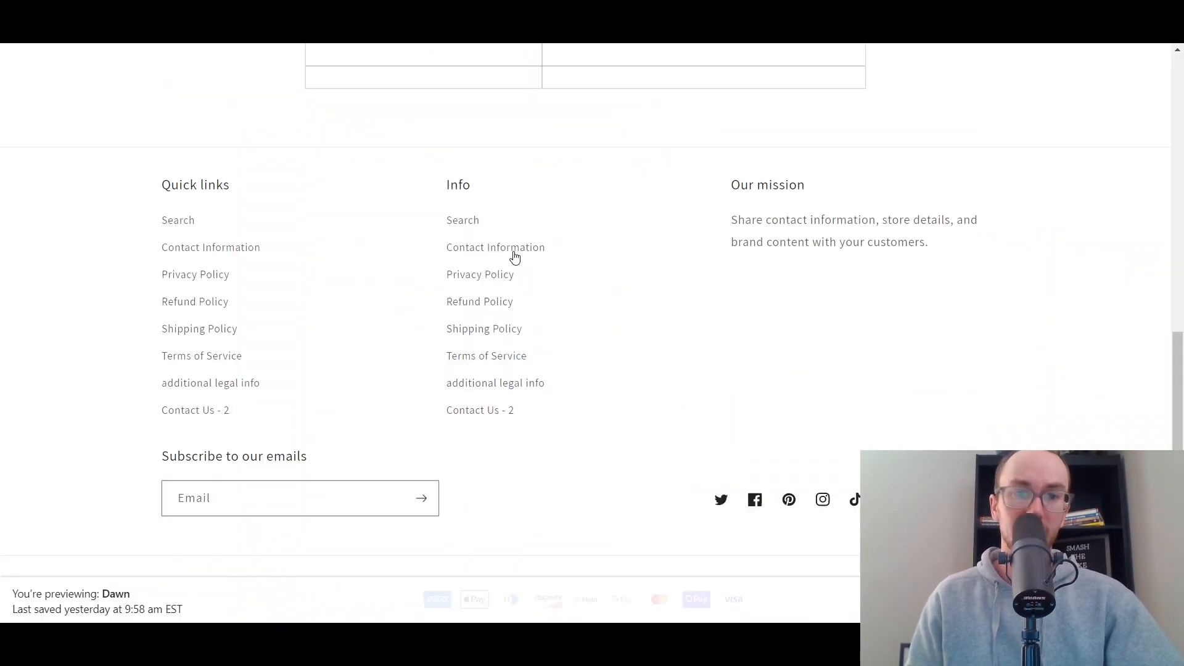
{"action": "scroll", "coordinate": [552, 238], "scroll_direction": "up", "scroll_amount": 10}
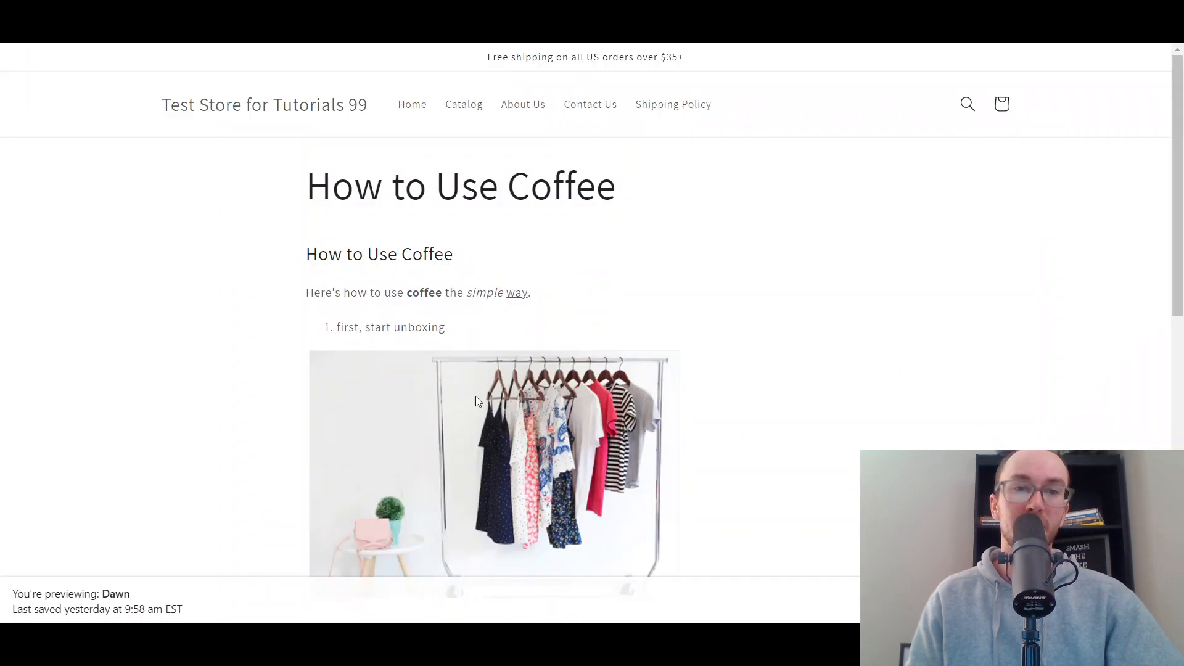
{"action": "scroll", "coordinate": [465, 428], "scroll_direction": "down", "scroll_amount": 12}
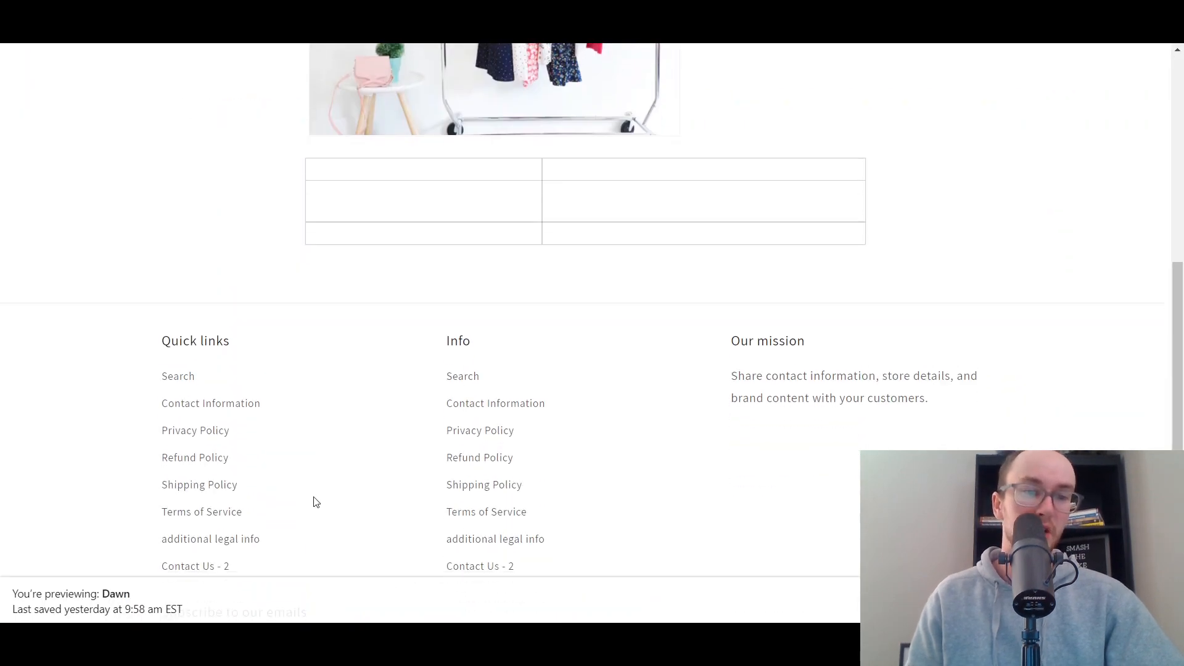
{"action": "scroll", "coordinate": [305, 468], "scroll_direction": "up", "scroll_amount": 1}
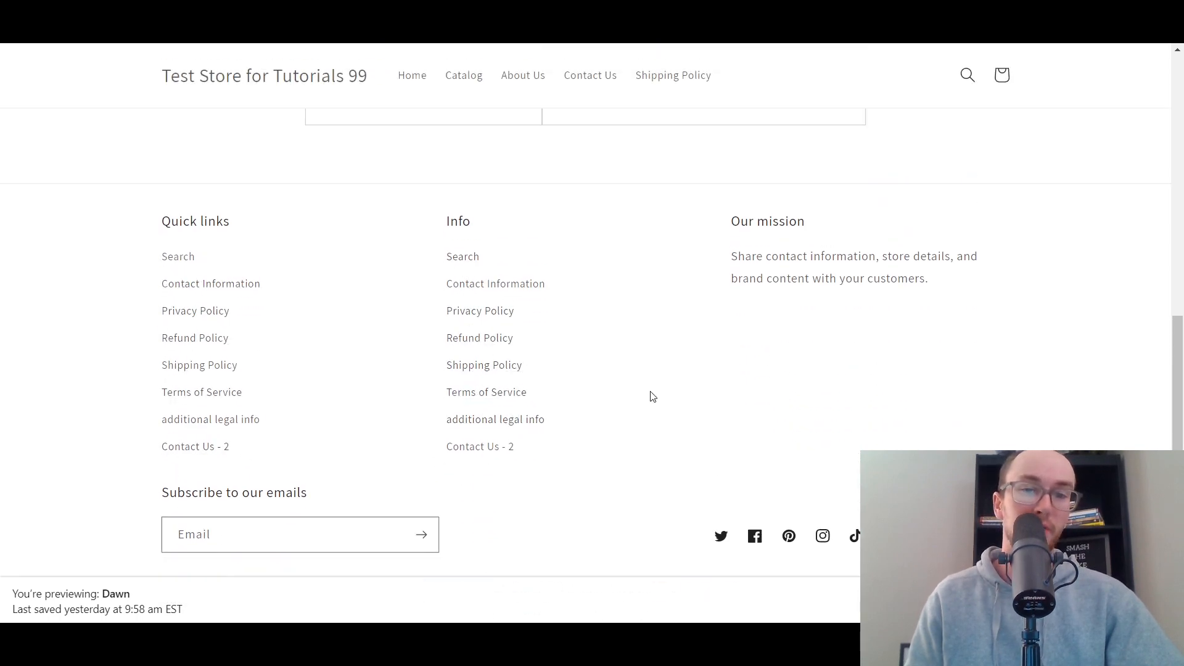
{"action": "scroll", "coordinate": [616, 398], "scroll_direction": "up", "scroll_amount": 10}
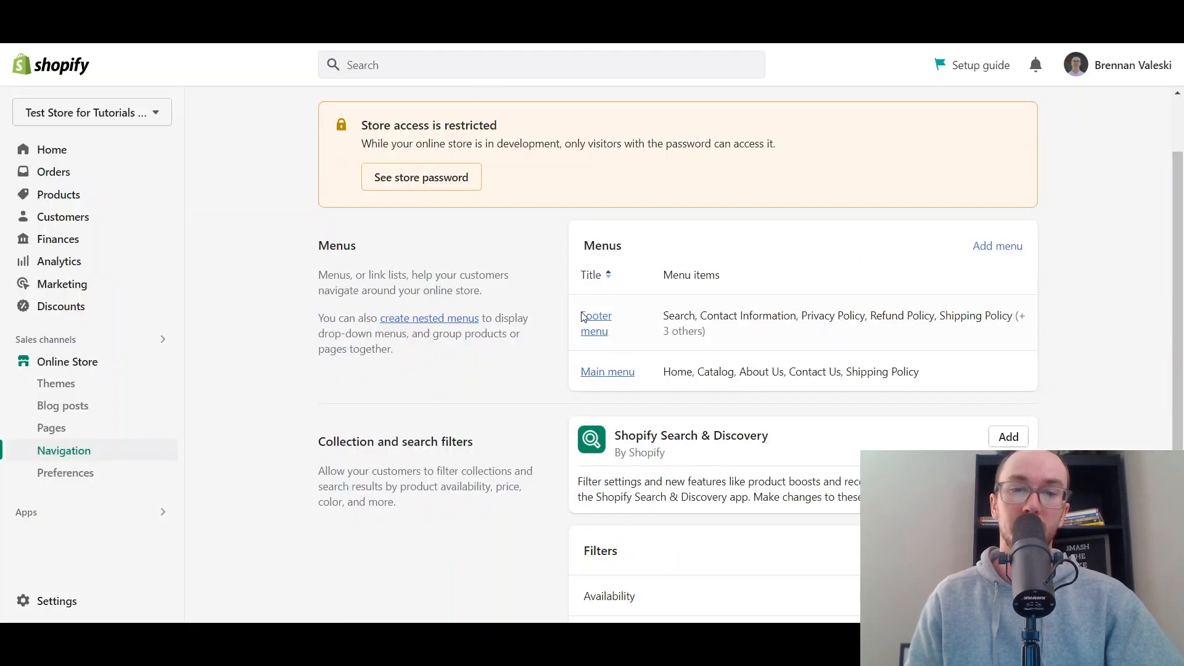
- Add a menu item linking to the How to Use Coffee page to the Main menu and save the menu
{"action": "left_click", "coordinate": [617, 372]}
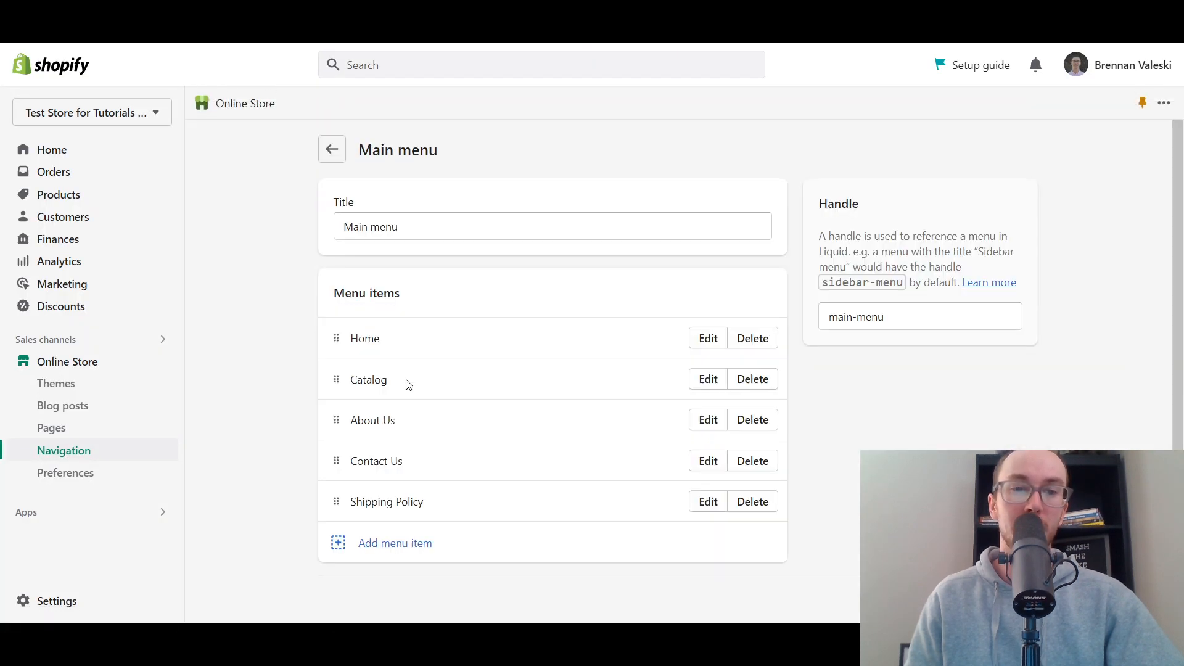
{"action": "scroll", "coordinate": [281, 391], "scroll_direction": "down", "scroll_amount": 1}
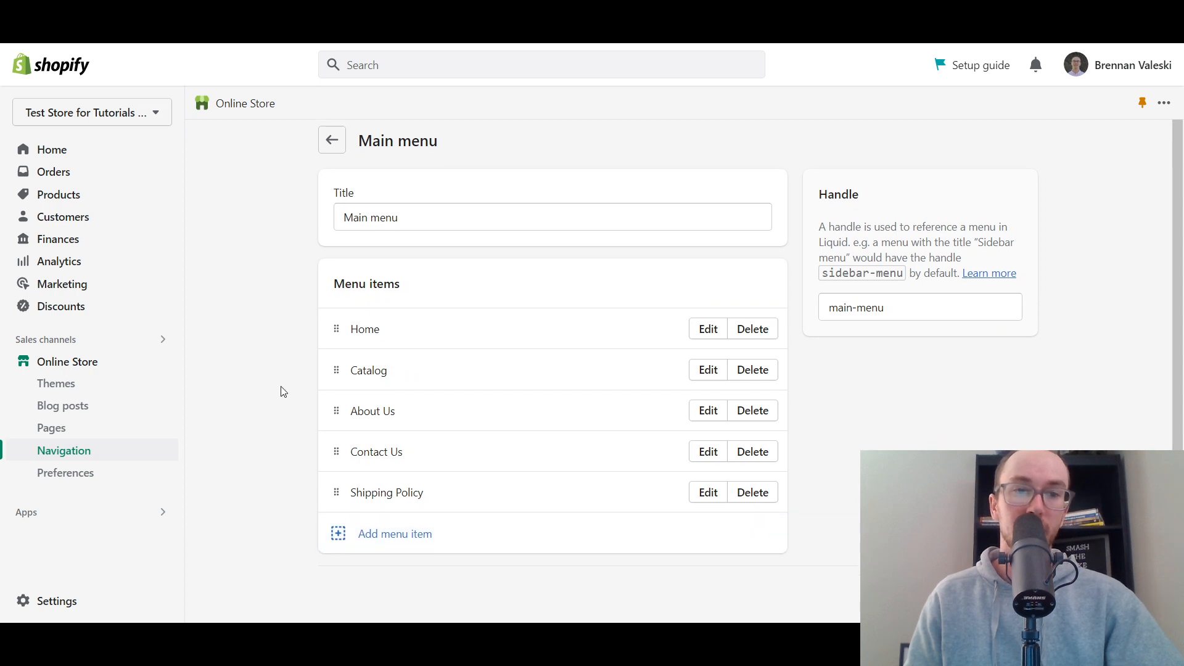
{"action": "left_click", "coordinate": [393, 536]}
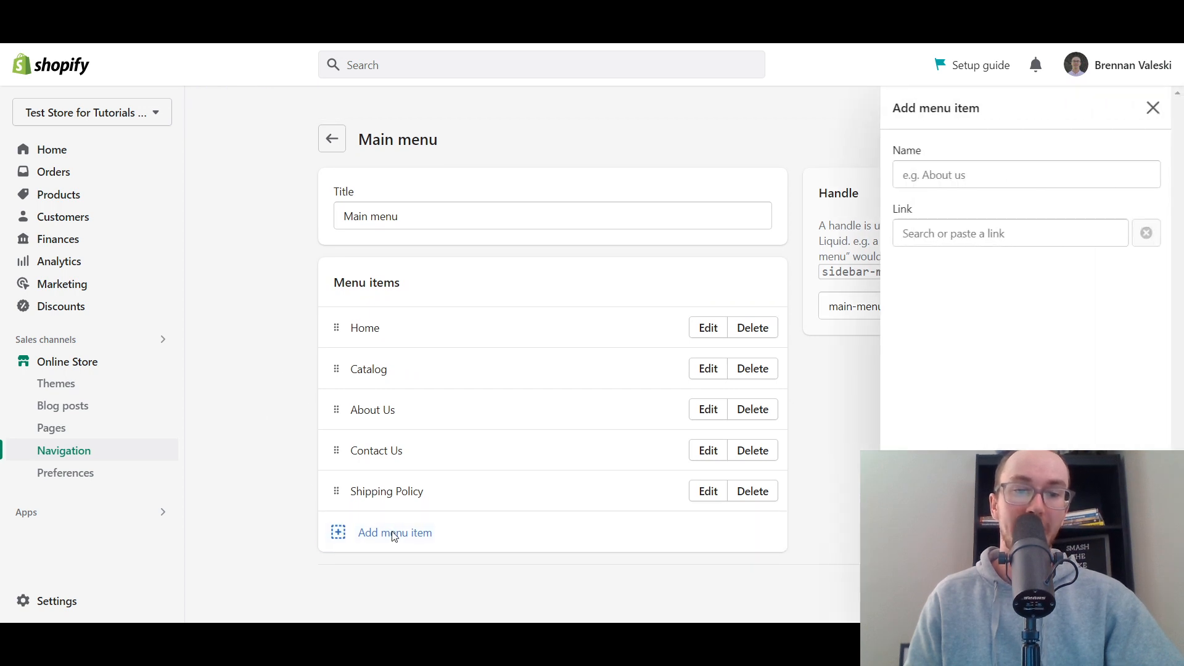
{"action": "left_click", "coordinate": [997, 236]}
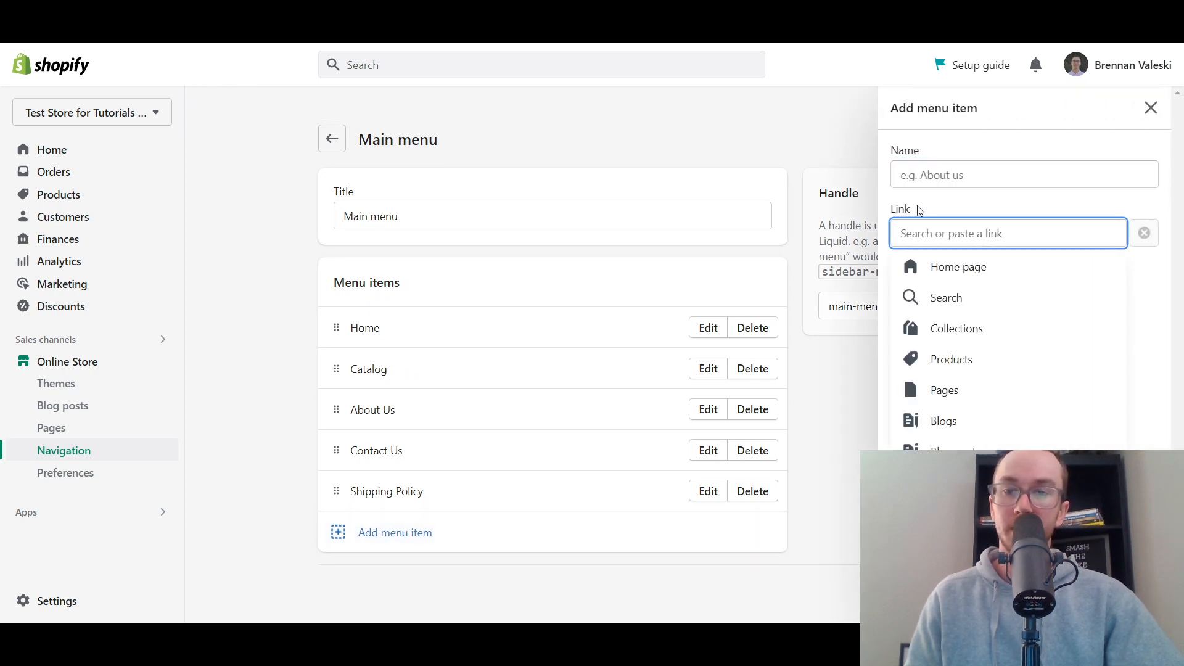
{"action": "left_click", "coordinate": [982, 394]}
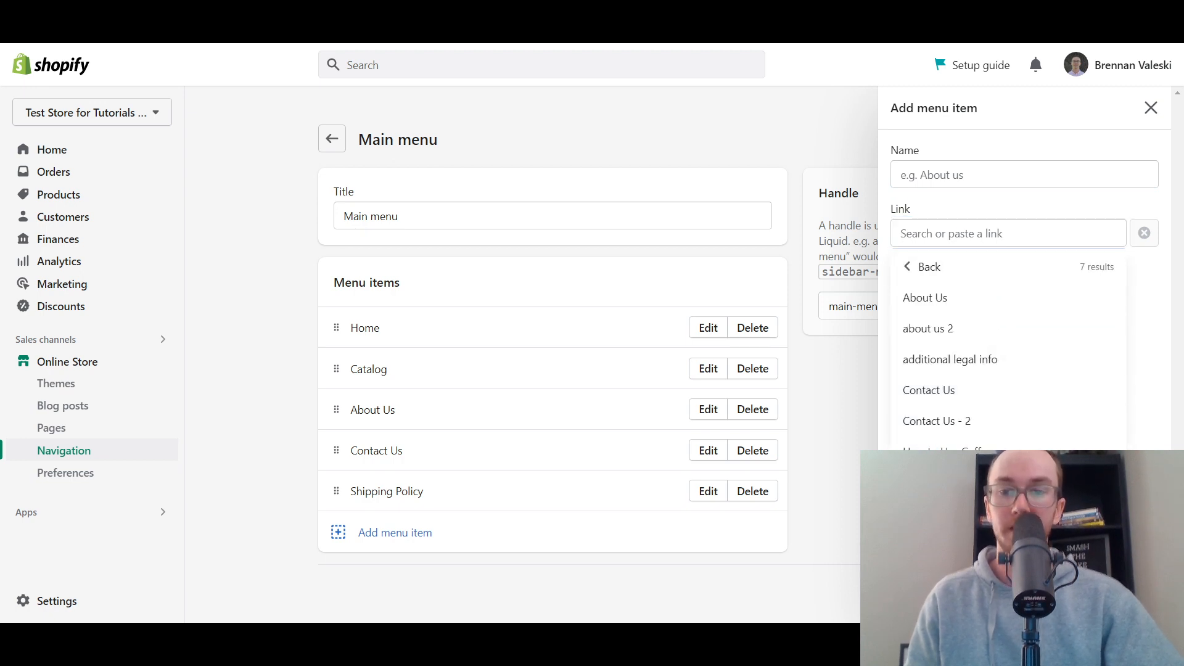
{"action": "left_click", "coordinate": [962, 451]}
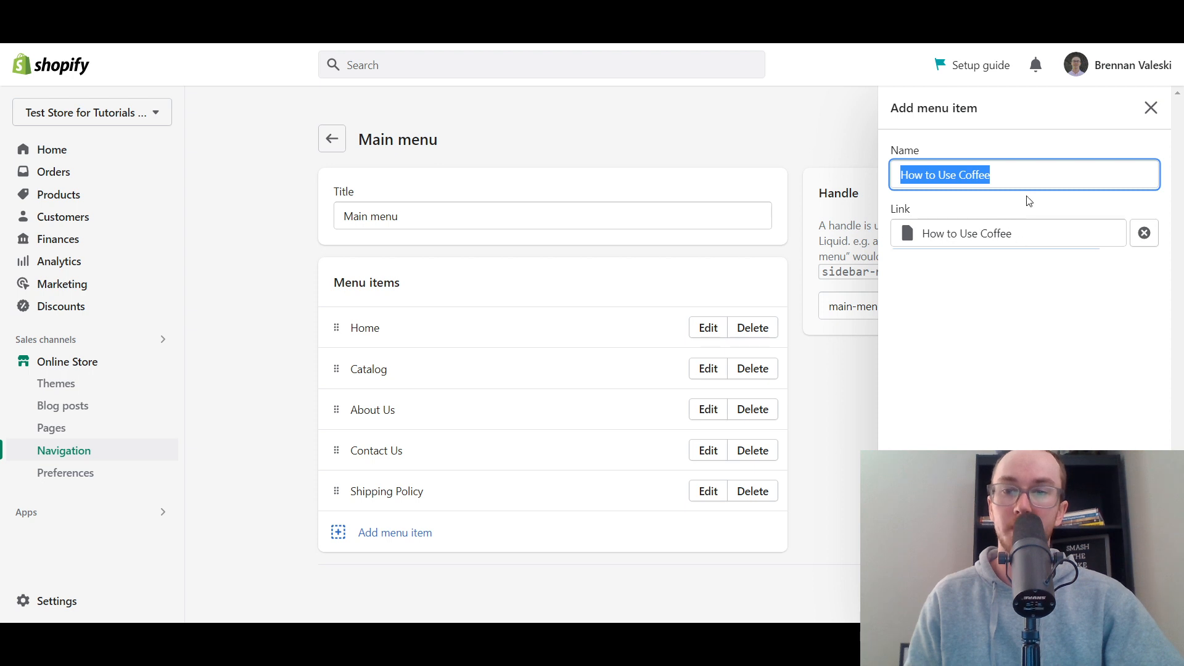
{"action": "left_click", "coordinate": [1141, 601]}
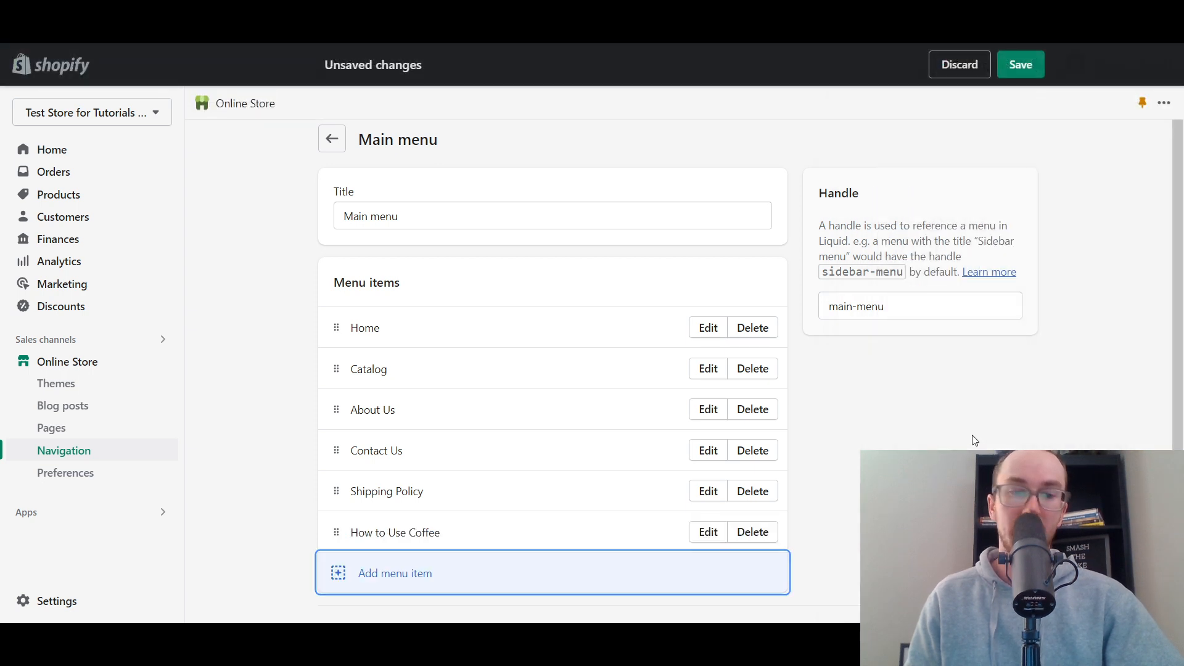
{"action": "left_click", "coordinate": [1032, 69]}
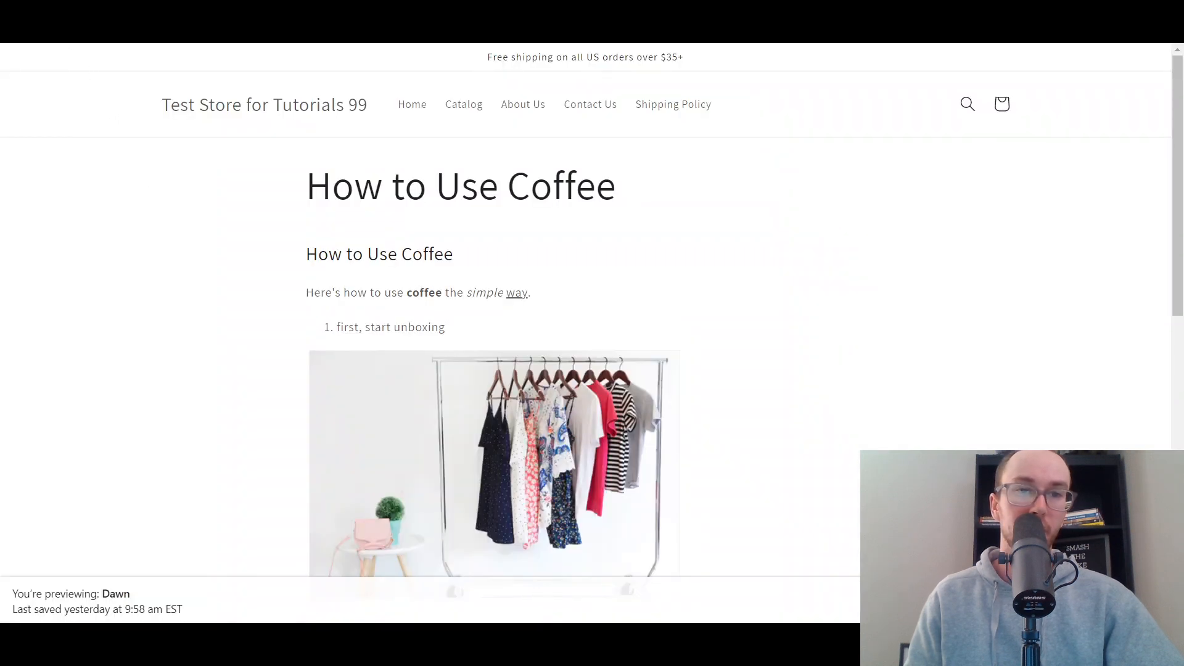
- Nest the How to Use Coffee item under About Us in the Main menu and save the menu
{"action": "left_click", "coordinate": [66, 32]}
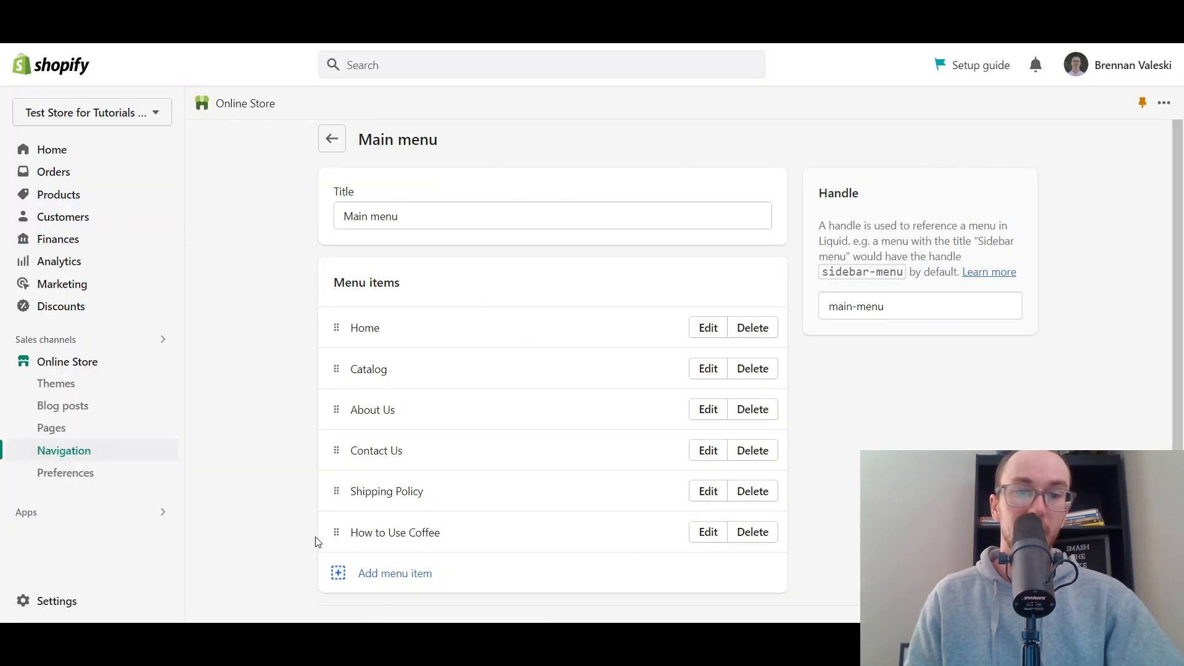
{"action": "scroll", "coordinate": [320, 539], "scroll_direction": "down", "scroll_amount": 1}
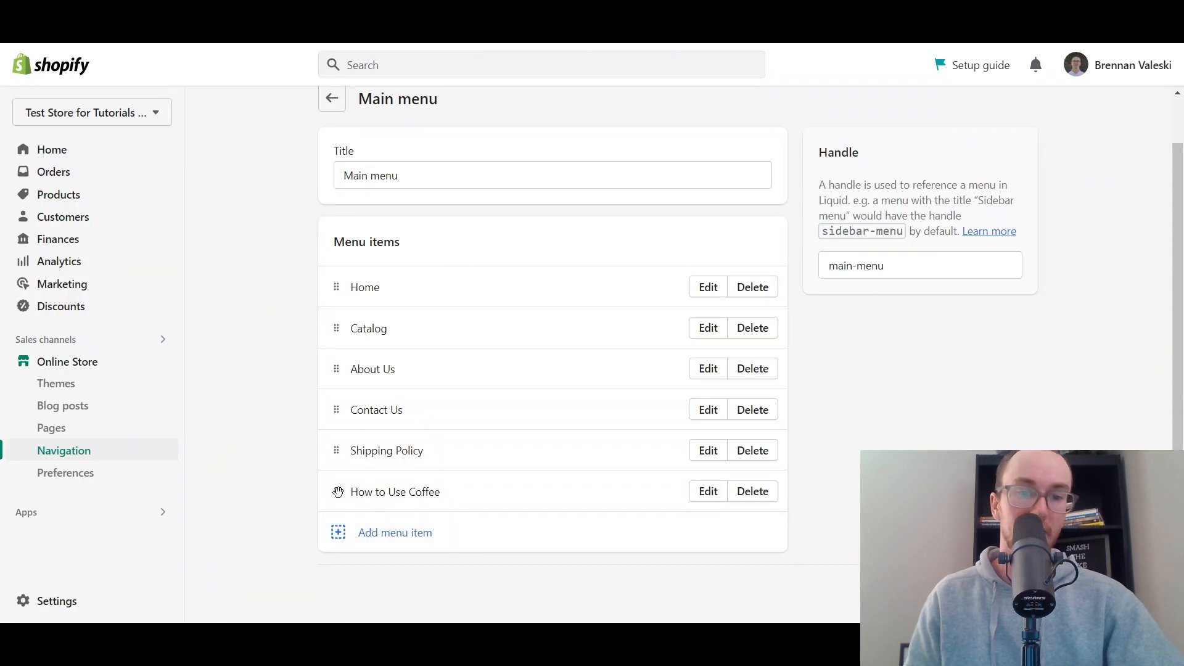
{"action": "left_click_drag", "start_coordinate": [338, 492], "coordinate": [377, 445]}
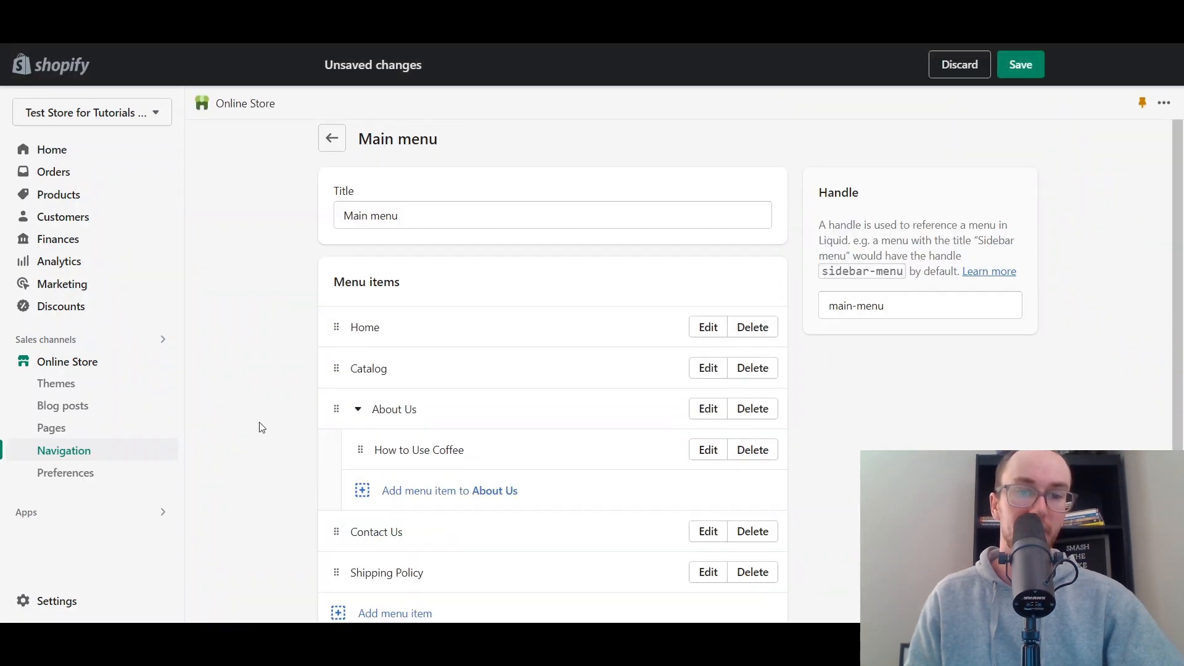
{"action": "left_click", "coordinate": [1040, 68]}
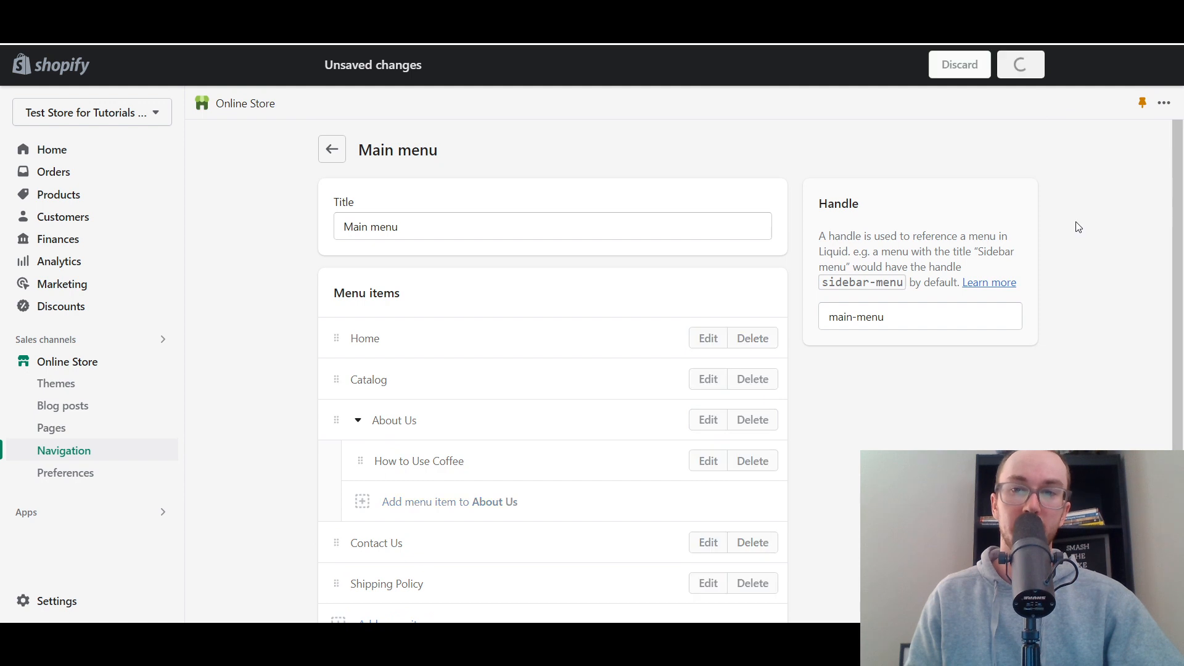
{"action": "scroll", "coordinate": [779, 425], "scroll_direction": "down", "scroll_amount": 2}
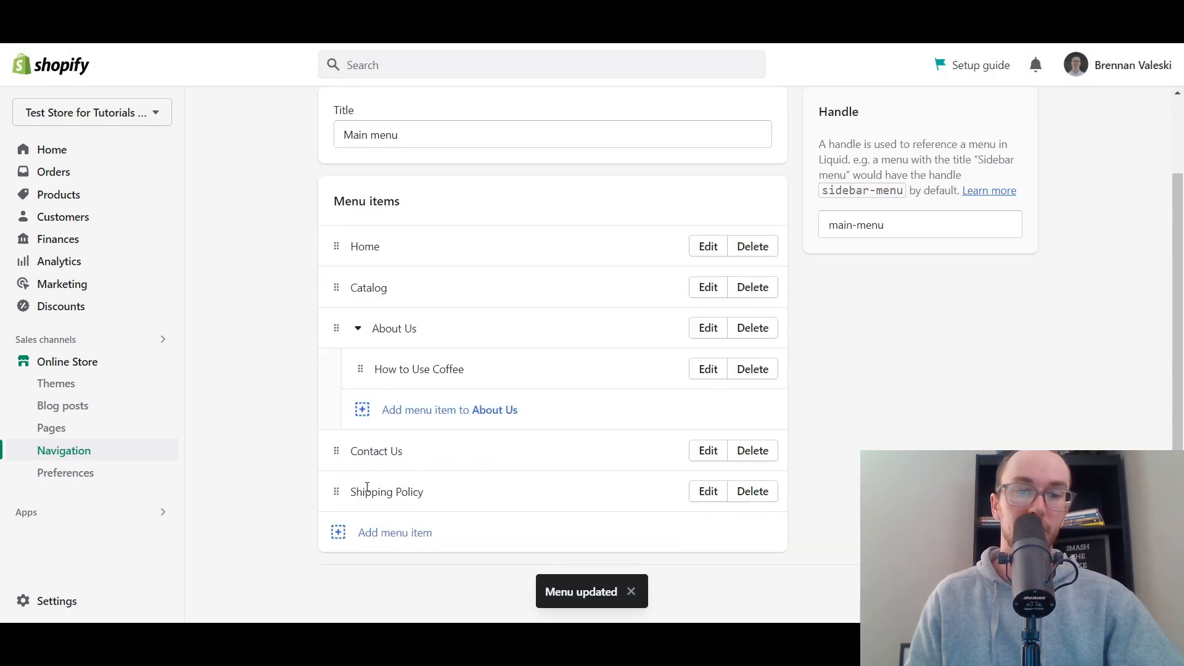
- Reload the storefront page and examine the About Us dropdown in the header for the nested page link
{"action": "left_click", "coordinate": [549, 12]}
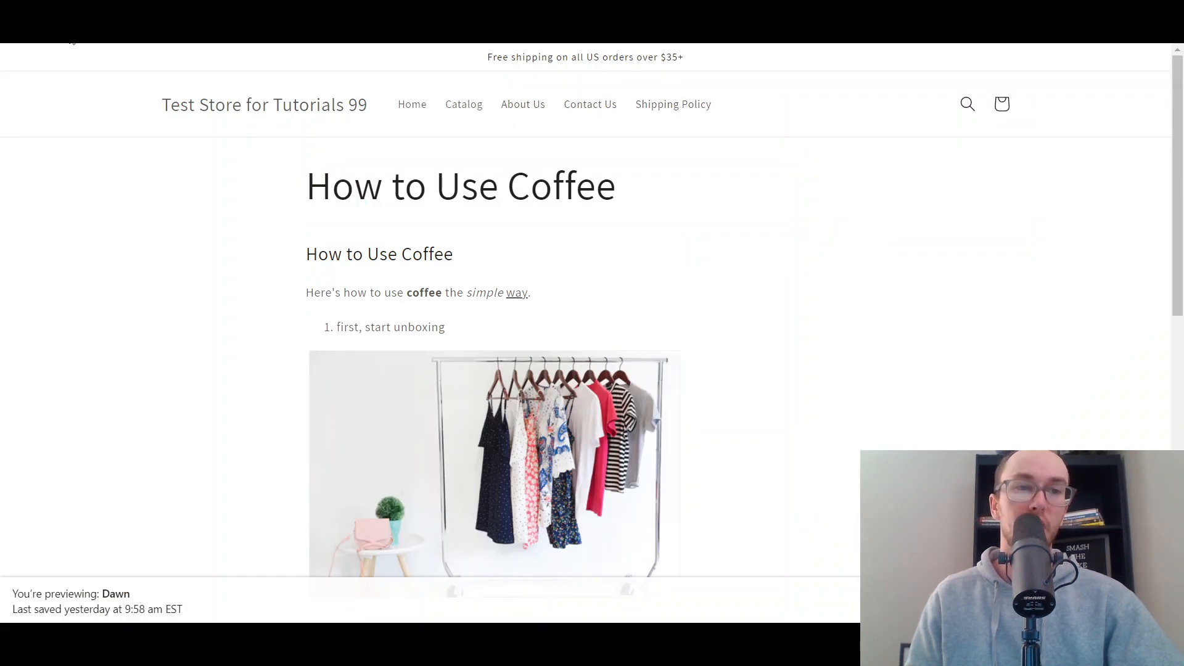
{"action": "left_click", "coordinate": [557, 107]}
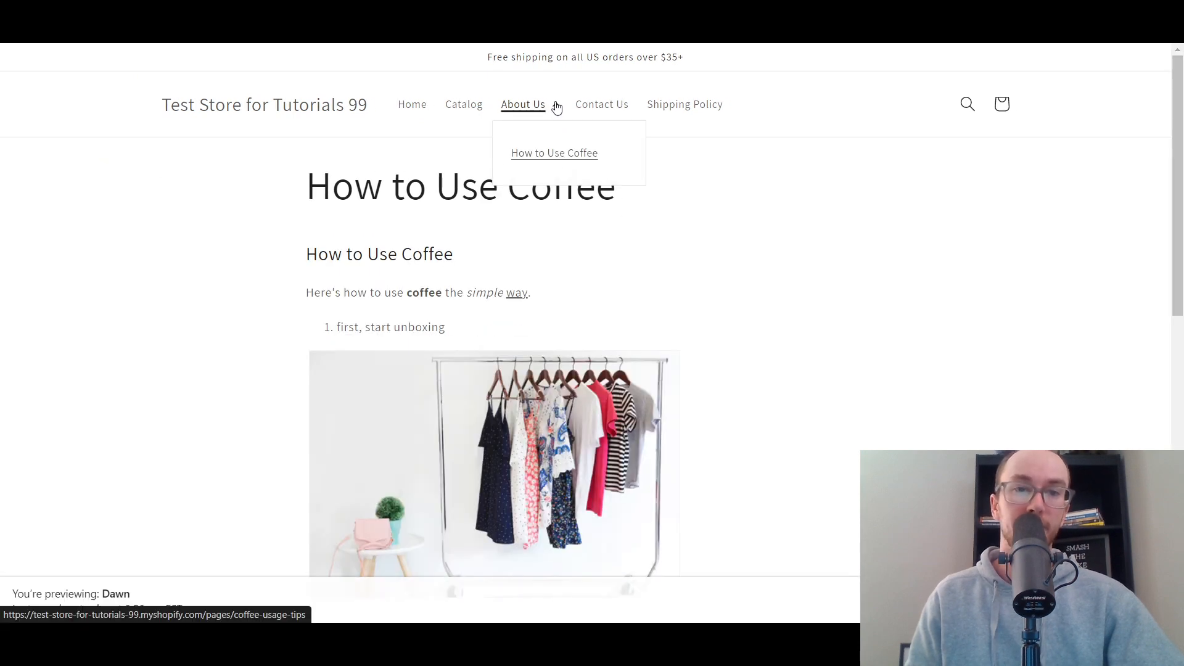
{"action": "left_click", "coordinate": [674, 153]}
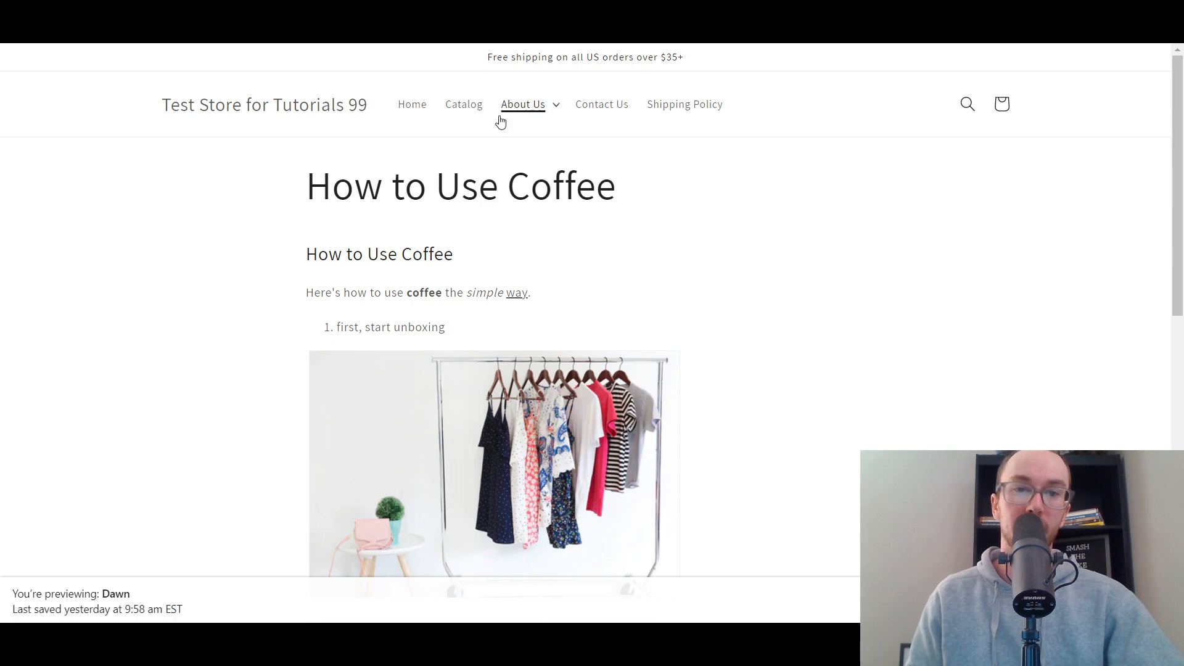
{"action": "scroll", "coordinate": [602, 231], "scroll_direction": "down", "scroll_amount": 6}
{"action": "scroll", "coordinate": [616, 247], "scroll_direction": "up", "scroll_amount": 6}
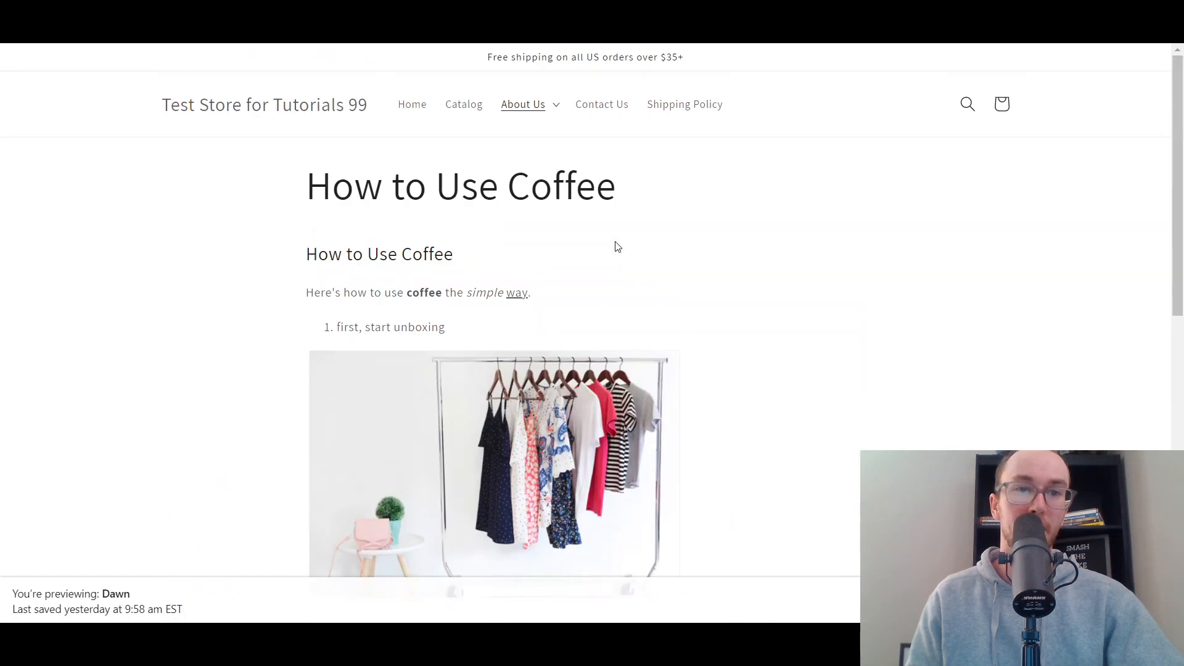
{"action": "left_click", "coordinate": [559, 103]}
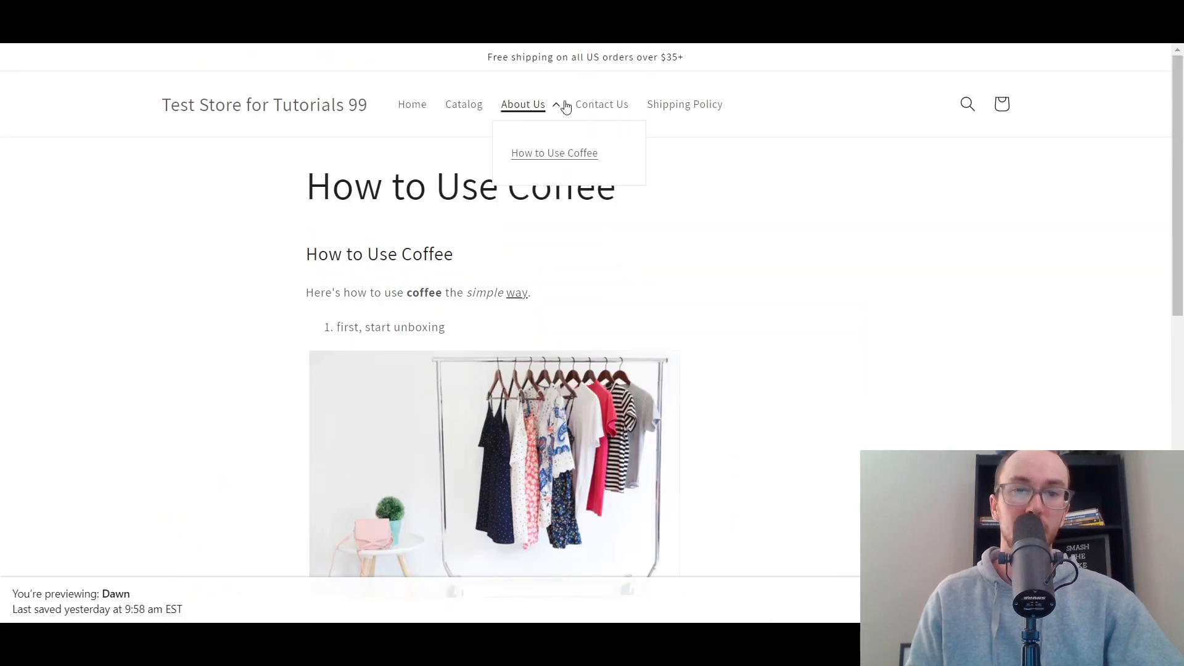
{"action": "left_click", "coordinate": [768, 194]}
{"action": "left_click", "coordinate": [518, 110]}
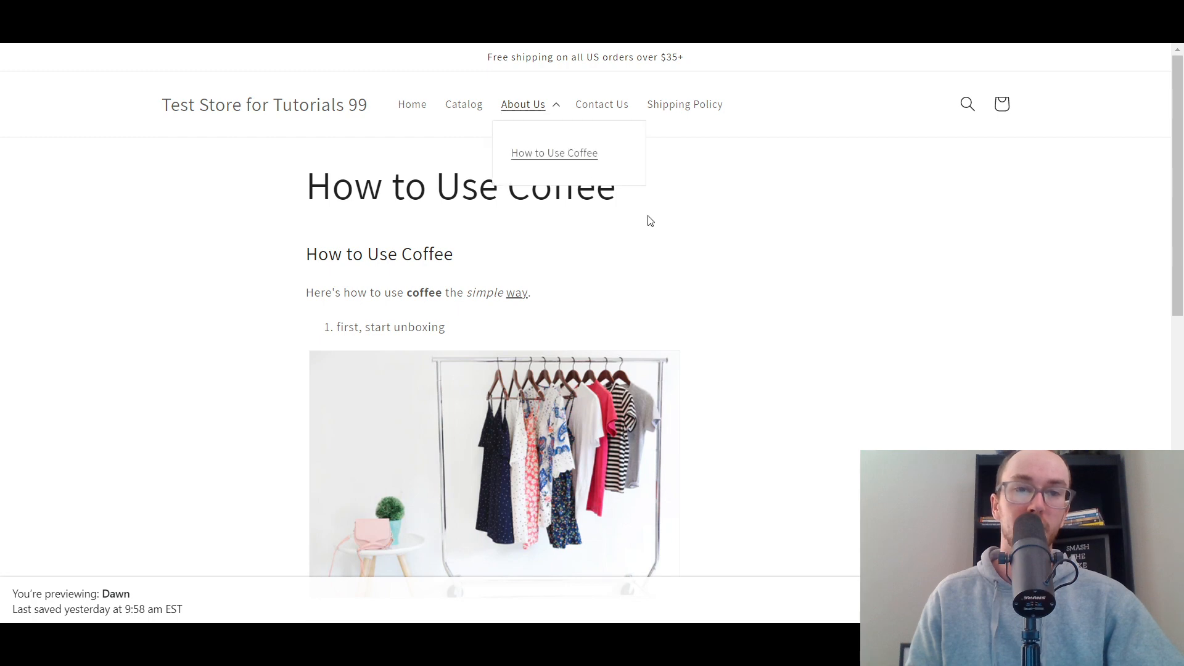
{"action": "left_click", "coordinate": [558, 109]}
{"action": "left_click", "coordinate": [537, 112]}
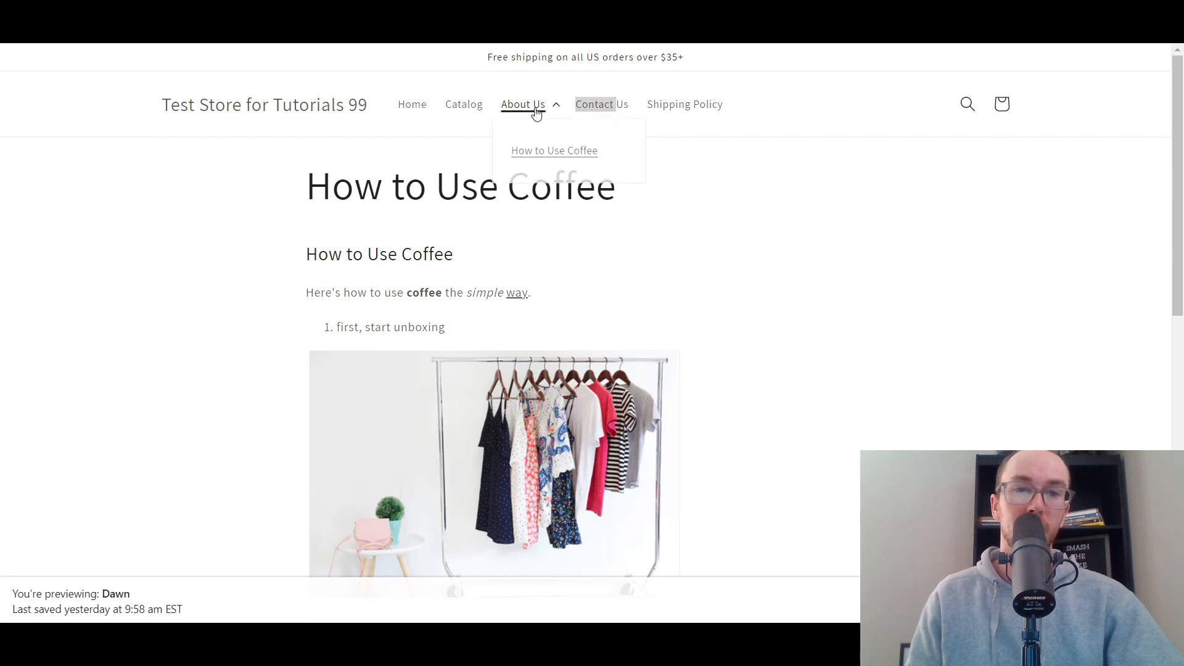
{"action": "left_click", "coordinate": [520, 108]}
{"action": "left_click", "coordinate": [503, 110]}
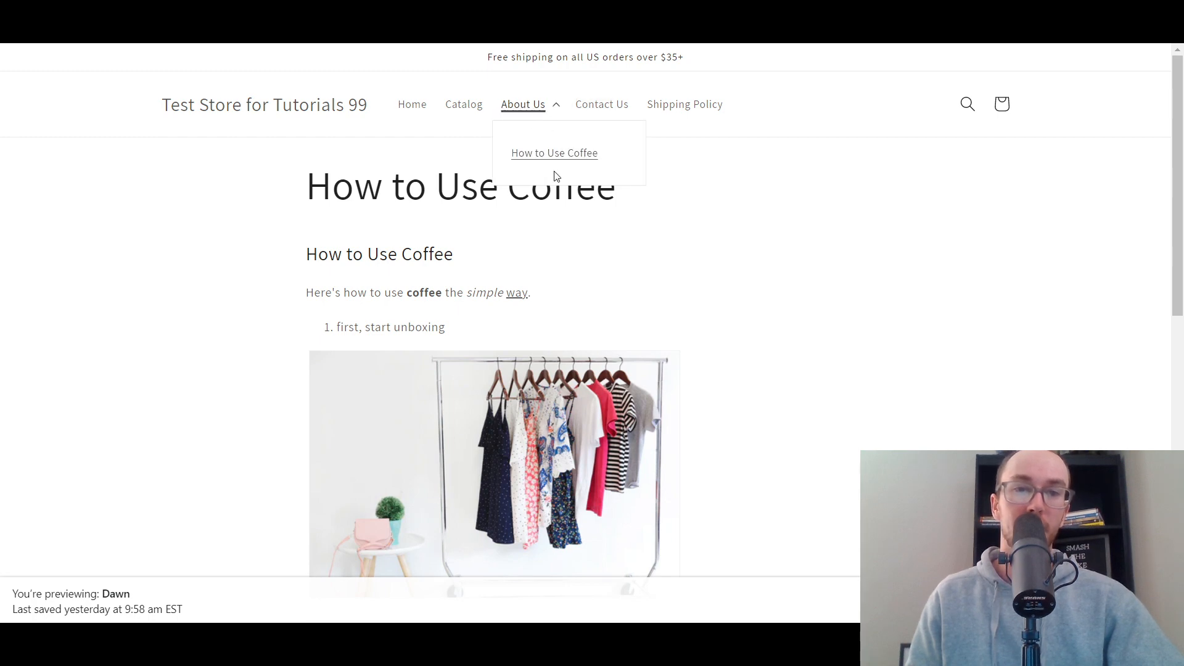
{"action": "left_click", "coordinate": [416, 153]}
- Go to the storefront's home page and test the About Us dropdown by opening How to Use Coffee from it
{"action": "left_click", "coordinate": [412, 105]}
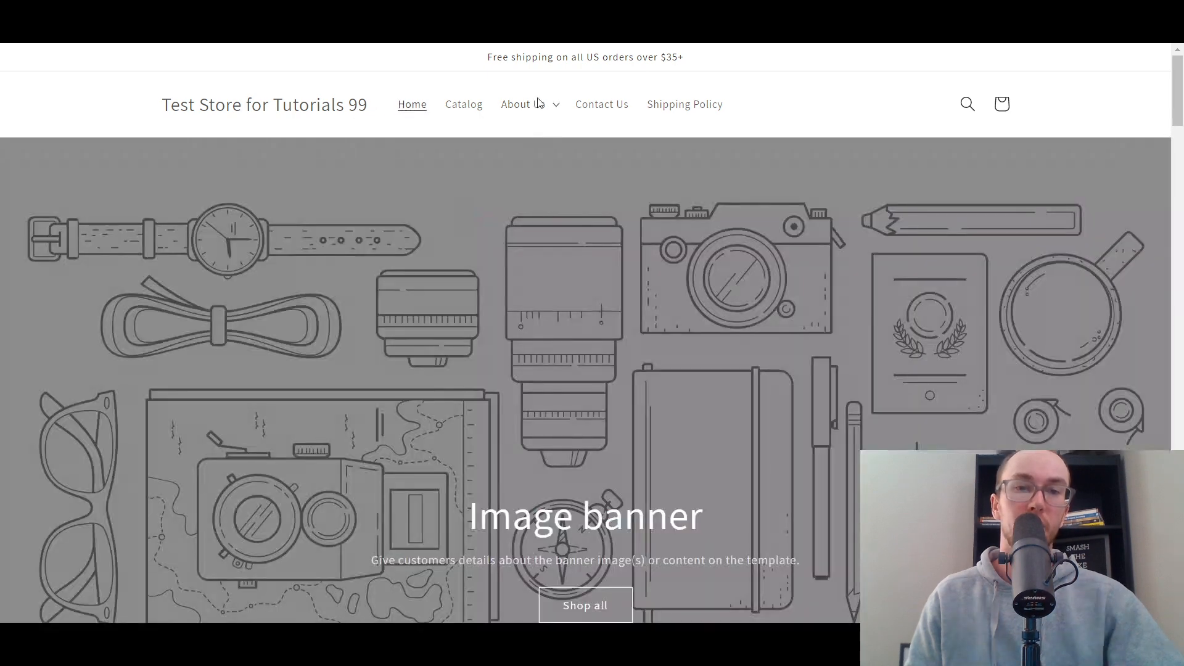
{"action": "left_click", "coordinate": [539, 107]}
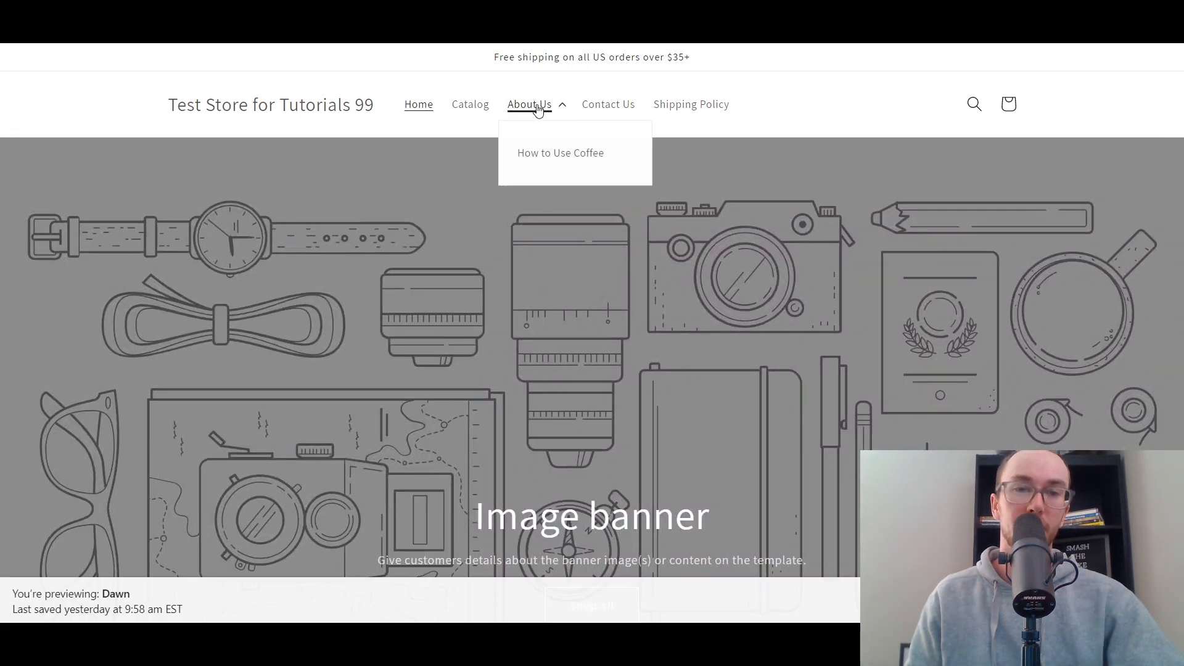
{"action": "left_click", "coordinate": [556, 107]}
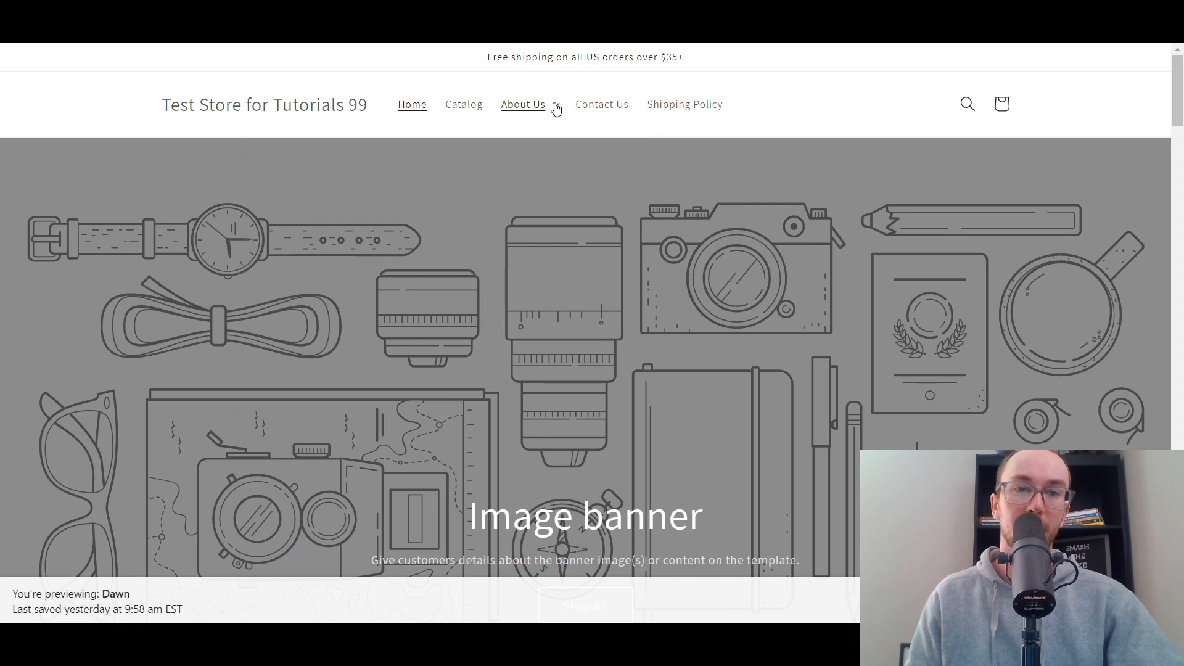
{"action": "left_click", "coordinate": [557, 108]}
{"action": "left_click", "coordinate": [556, 110]}
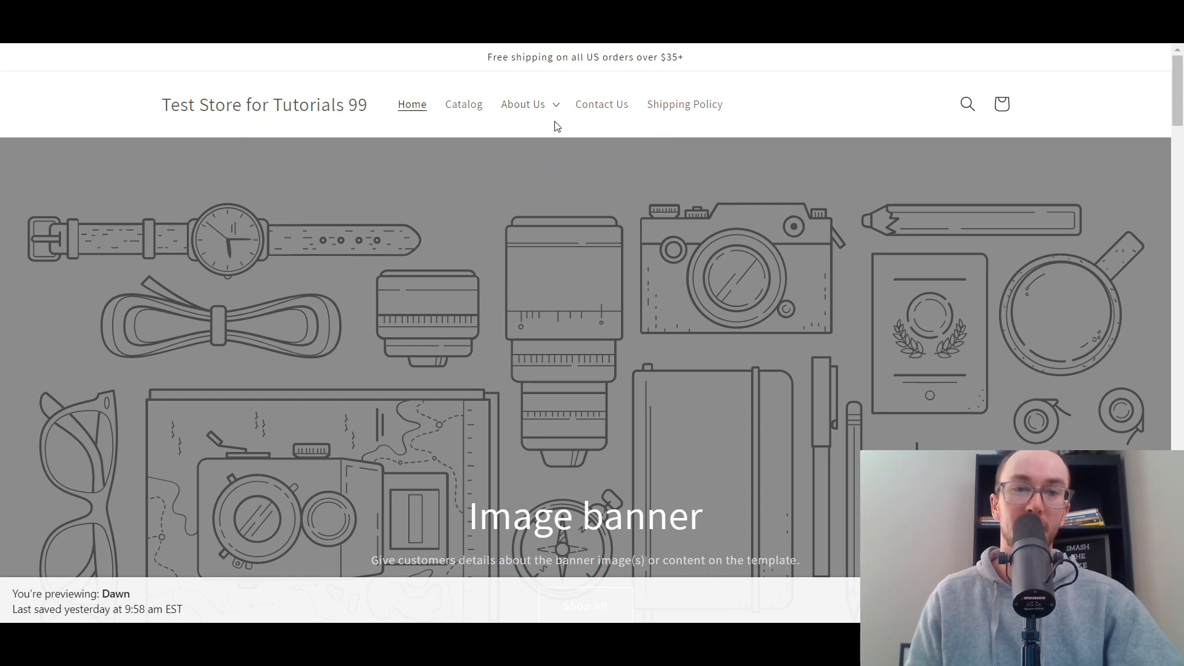
{"action": "left_click", "coordinate": [555, 121]}
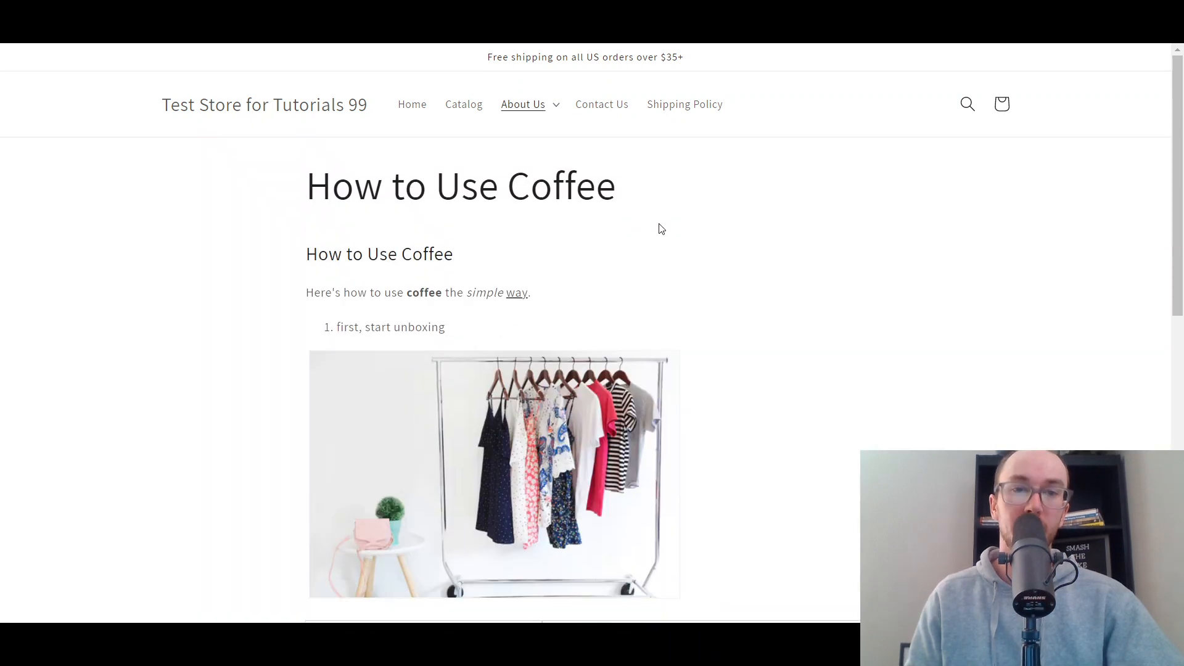
{"action": "scroll", "coordinate": [567, 321], "scroll_direction": "down", "scroll_amount": 10}
{"action": "scroll", "coordinate": [568, 323], "scroll_direction": "up", "scroll_amount": 10}
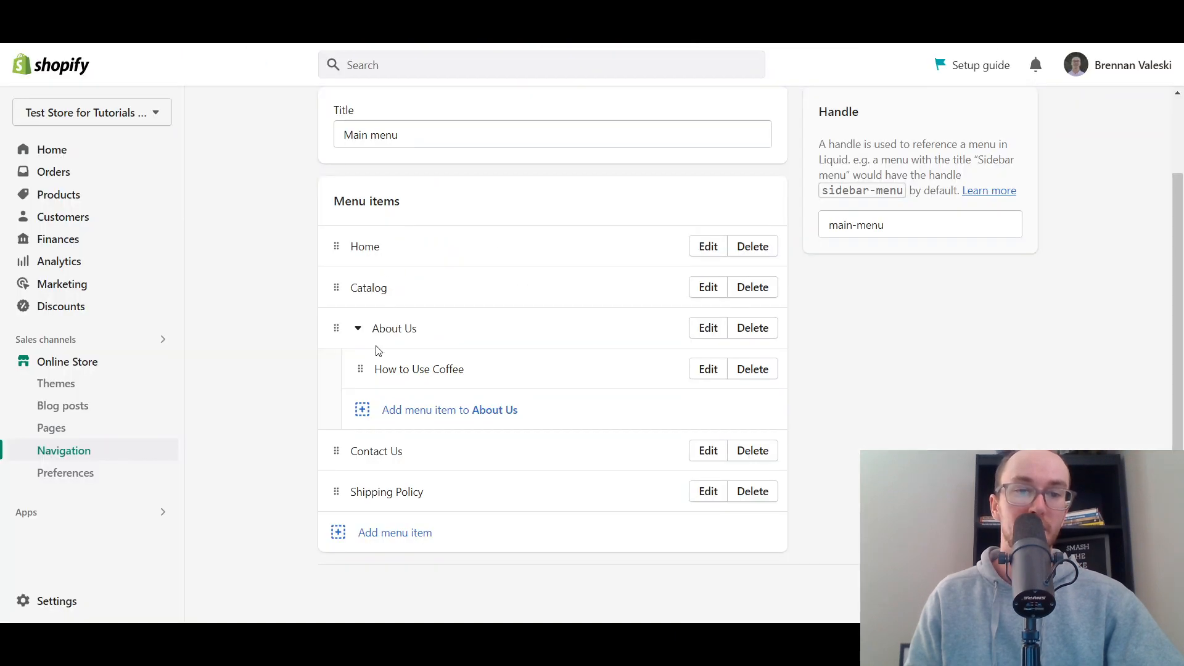
- Move How to Use Coffee out of About Us to the end of the Main menu as a top-level item and save the menu
{"action": "left_click_drag", "start_coordinate": [362, 370], "coordinate": [330, 530]}
{"action": "left_click", "coordinate": [1019, 64]}
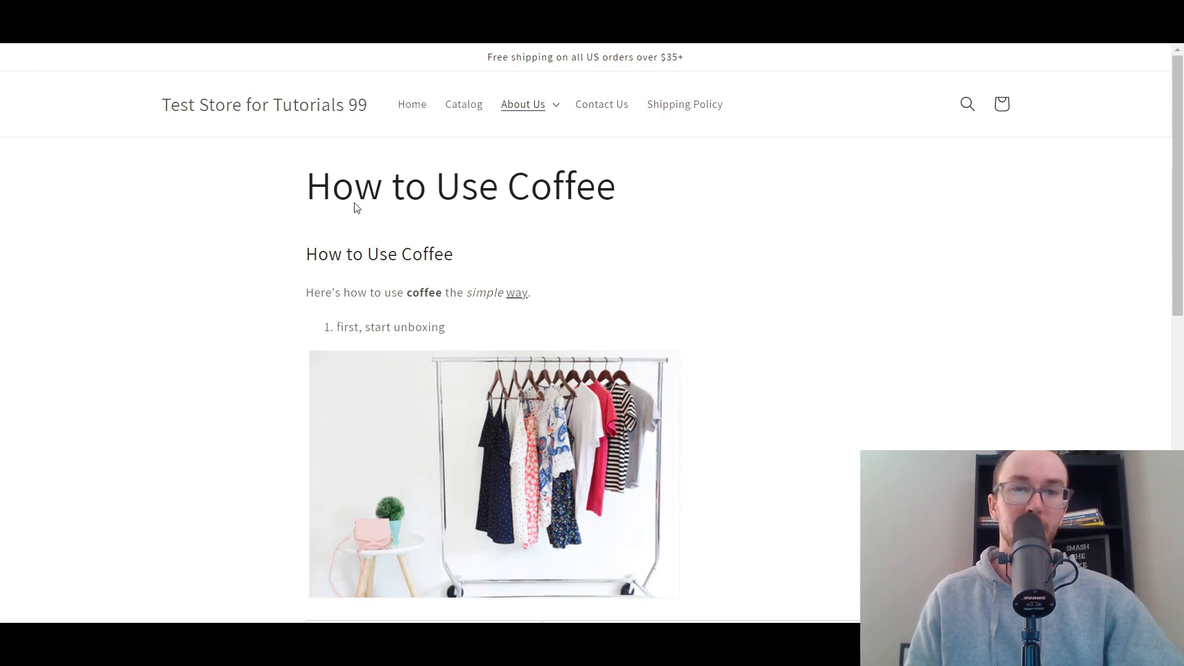
- Reload the storefront page and test the header's About Us and How to Use Coffee links
{"action": "left_click", "coordinate": [559, 108]}
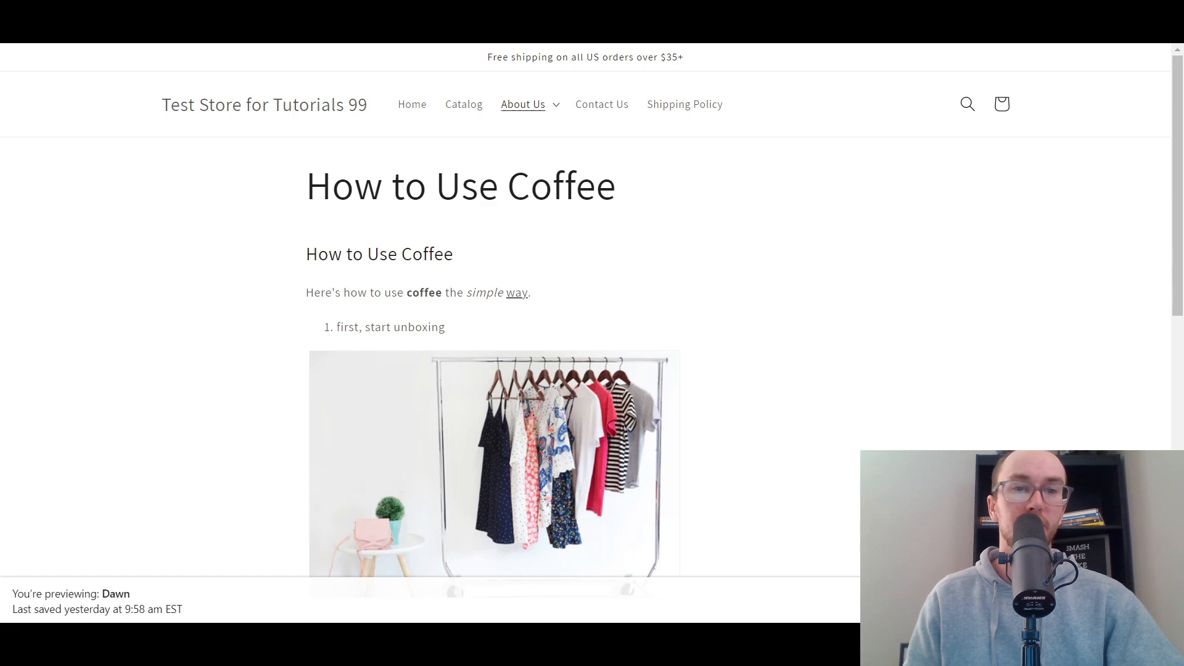
{"action": "key", "text": "F5"}
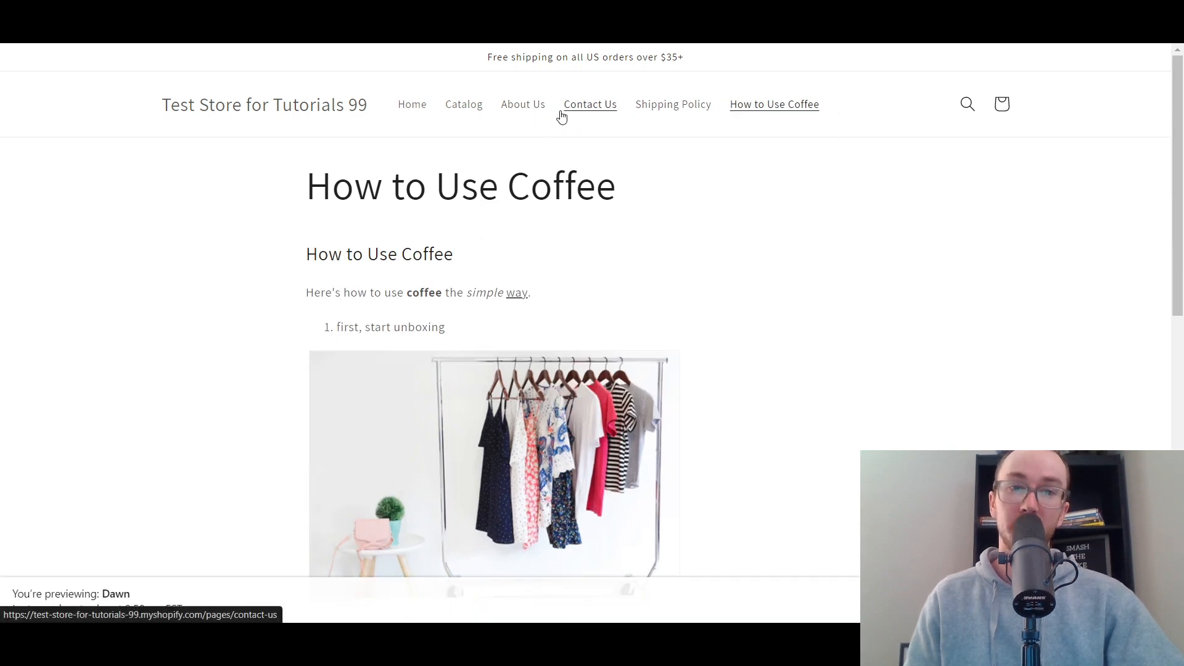
{"action": "left_click", "coordinate": [529, 110]}
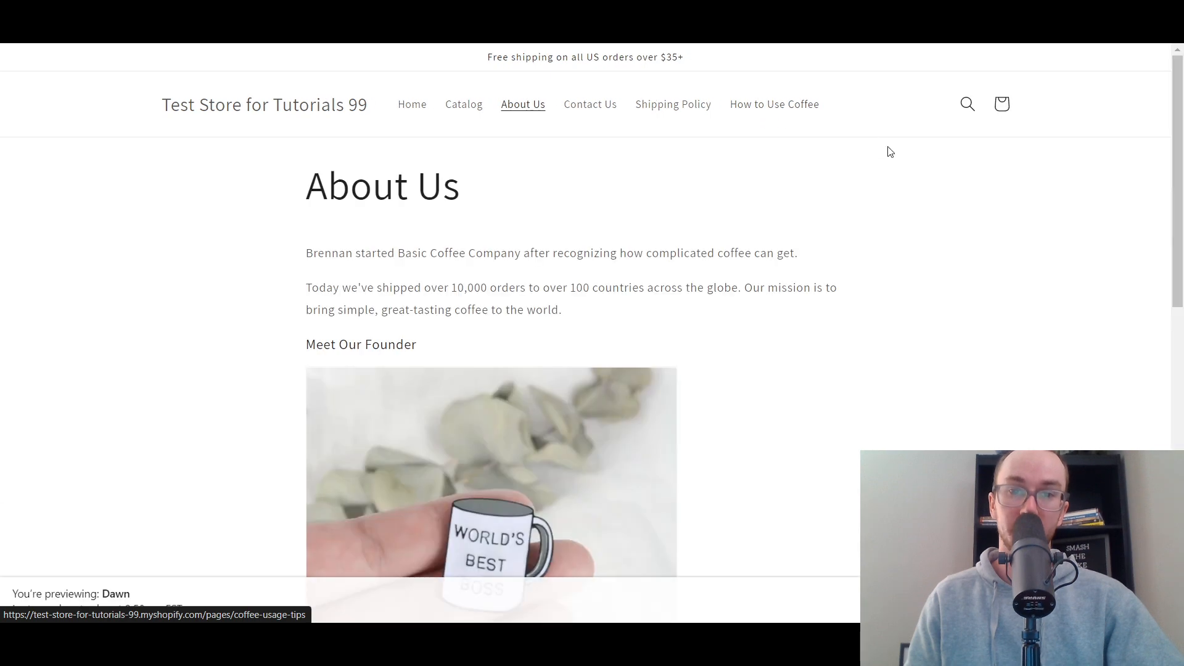
{"action": "left_click", "coordinate": [796, 112]}
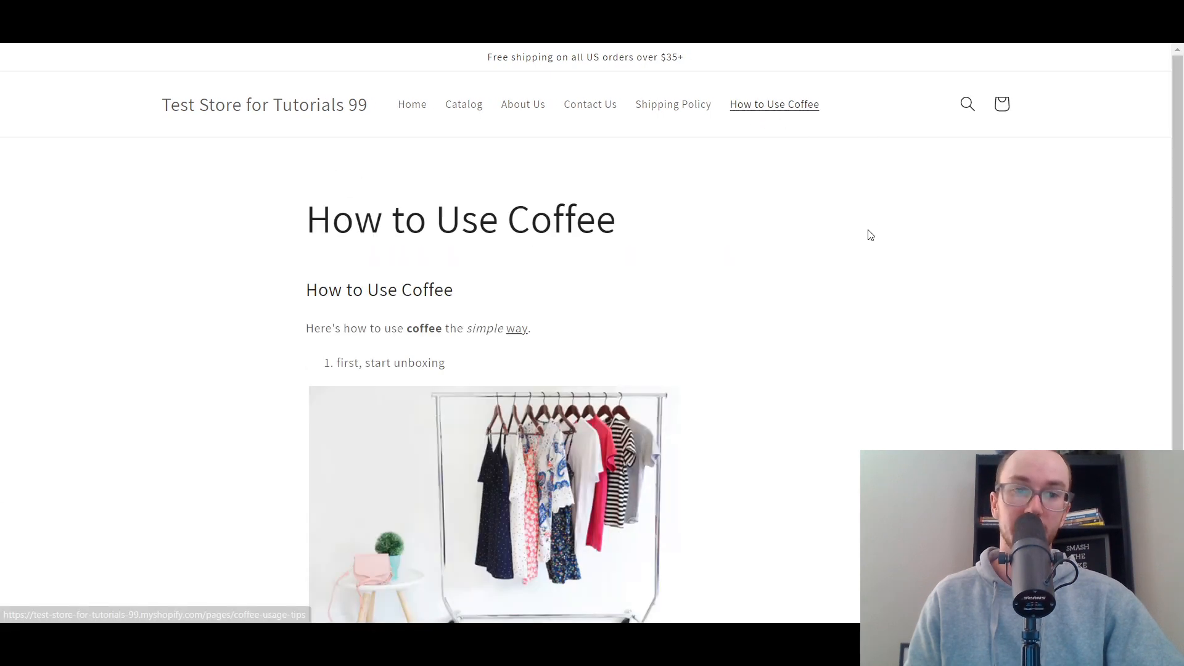
{"action": "left_click_drag", "start_coordinate": [1179, 149], "coordinate": [1176, 181]}
{"action": "scroll", "coordinate": [594, 234], "scroll_direction": "up", "scroll_amount": 2}
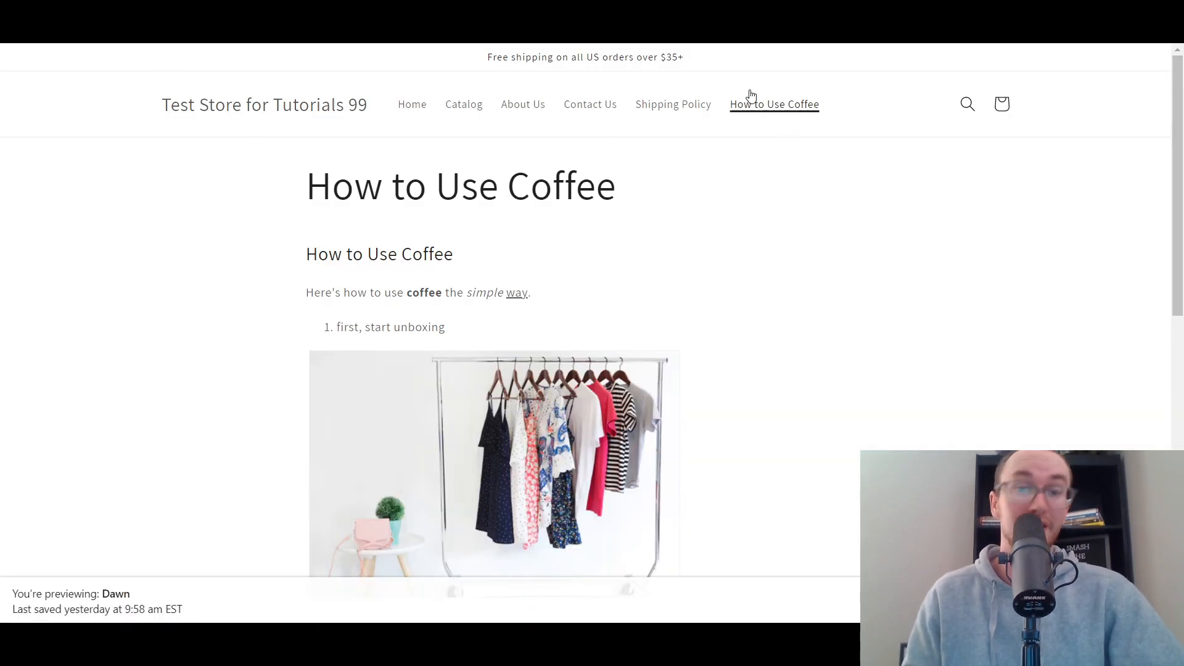
- Go to the storefront's home page and look through its sections
{"action": "left_click", "coordinate": [404, 104]}
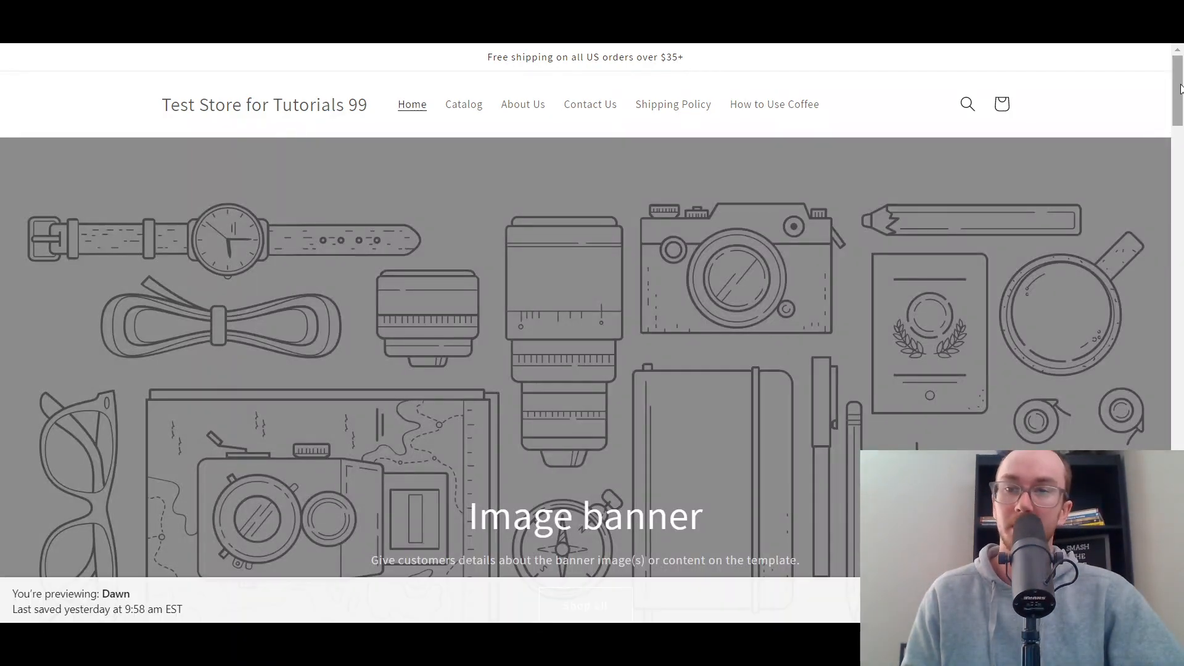
{"action": "scroll", "coordinate": [1181, 173], "scroll_direction": "down", "scroll_amount": 15}
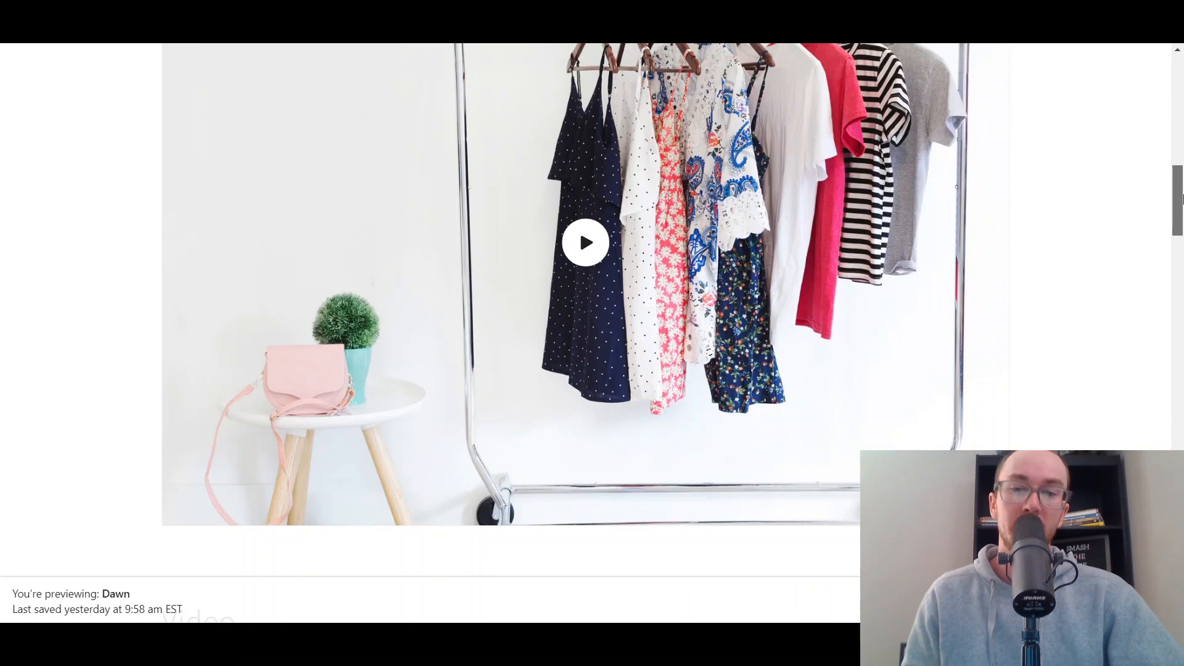
{"action": "left_click_drag", "start_coordinate": [1183, 199], "coordinate": [1182, 89]}
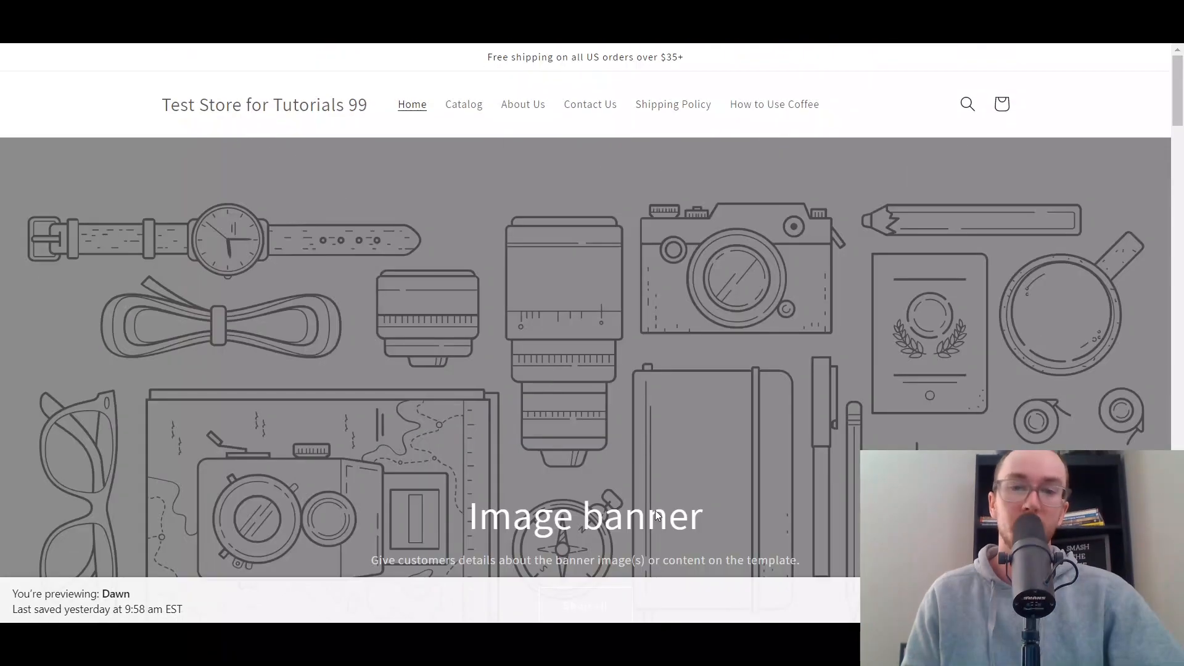
- Switch to the Shopify admin and open the current Dawn theme for customization
{"action": "key", "text": "ctrl+shift+Tab"}
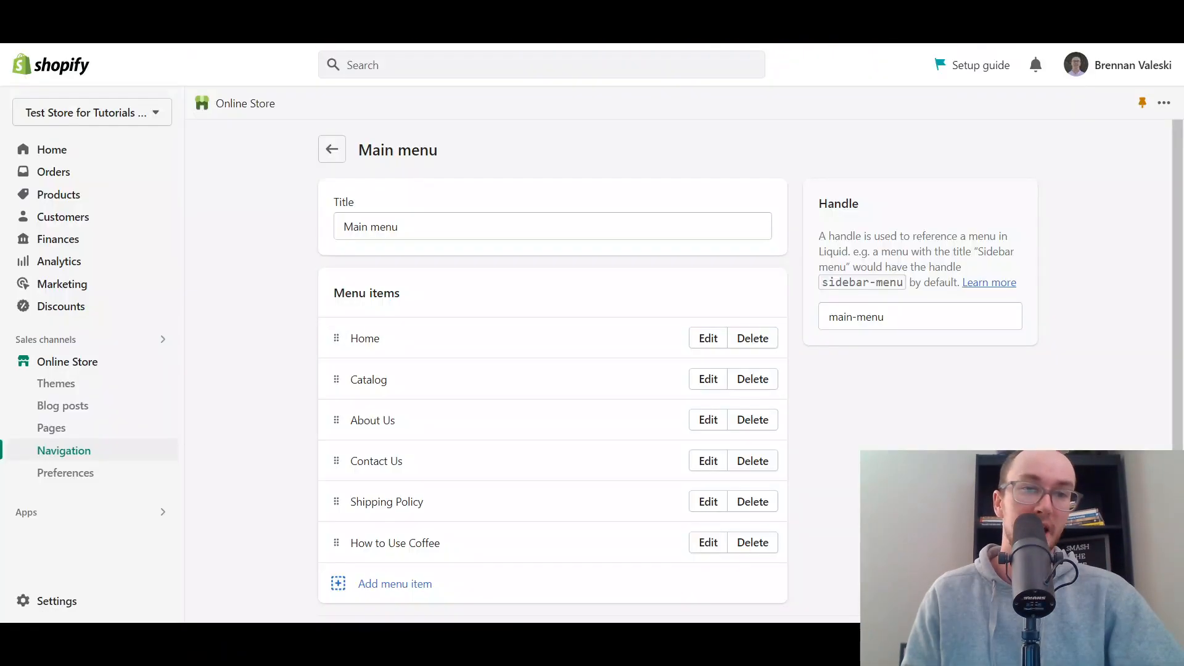
{"action": "left_click", "coordinate": [54, 366]}
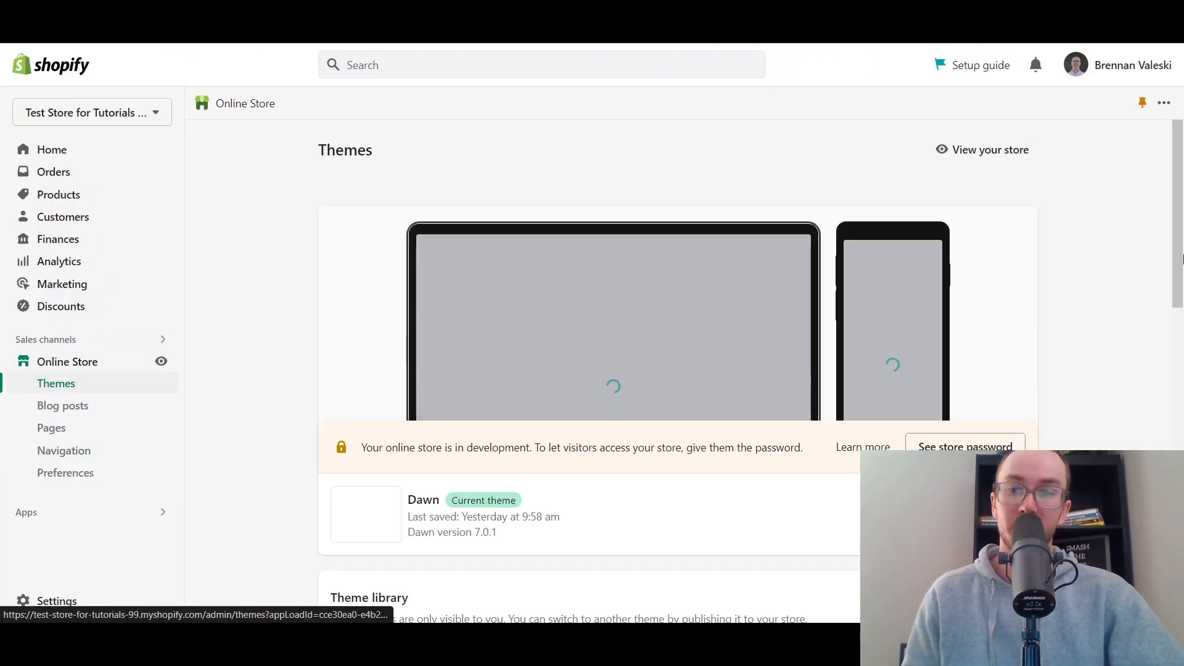
{"action": "left_click_drag", "start_coordinate": [1182, 243], "coordinate": [1182, 322]}
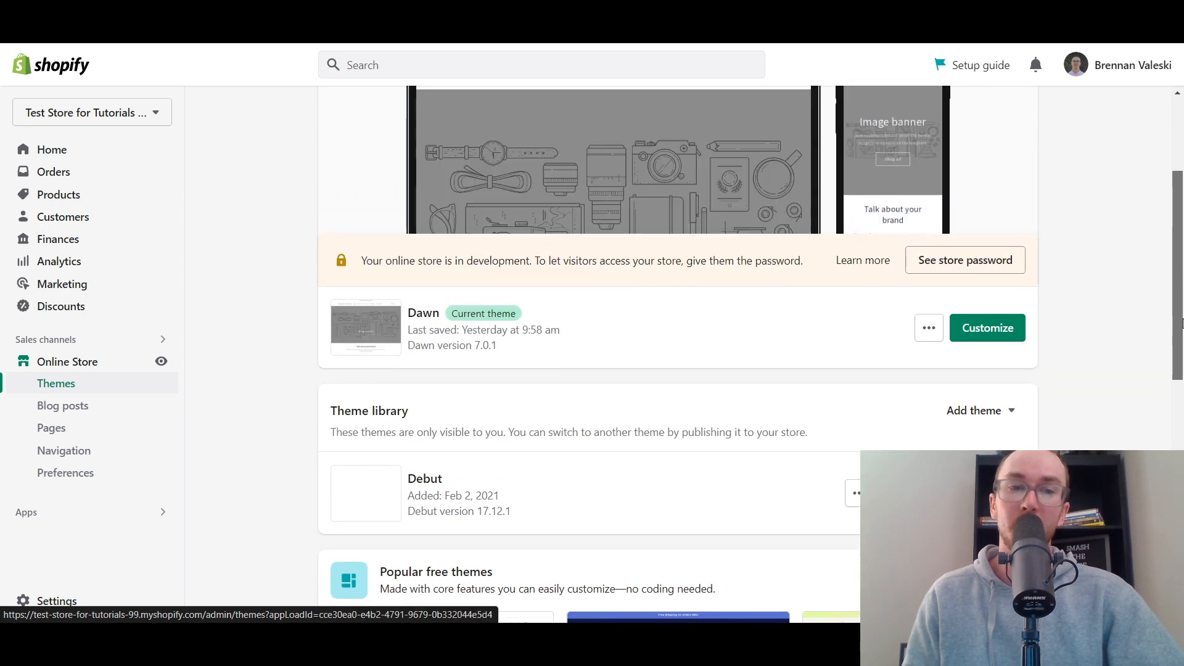
{"action": "left_click", "coordinate": [1012, 329]}
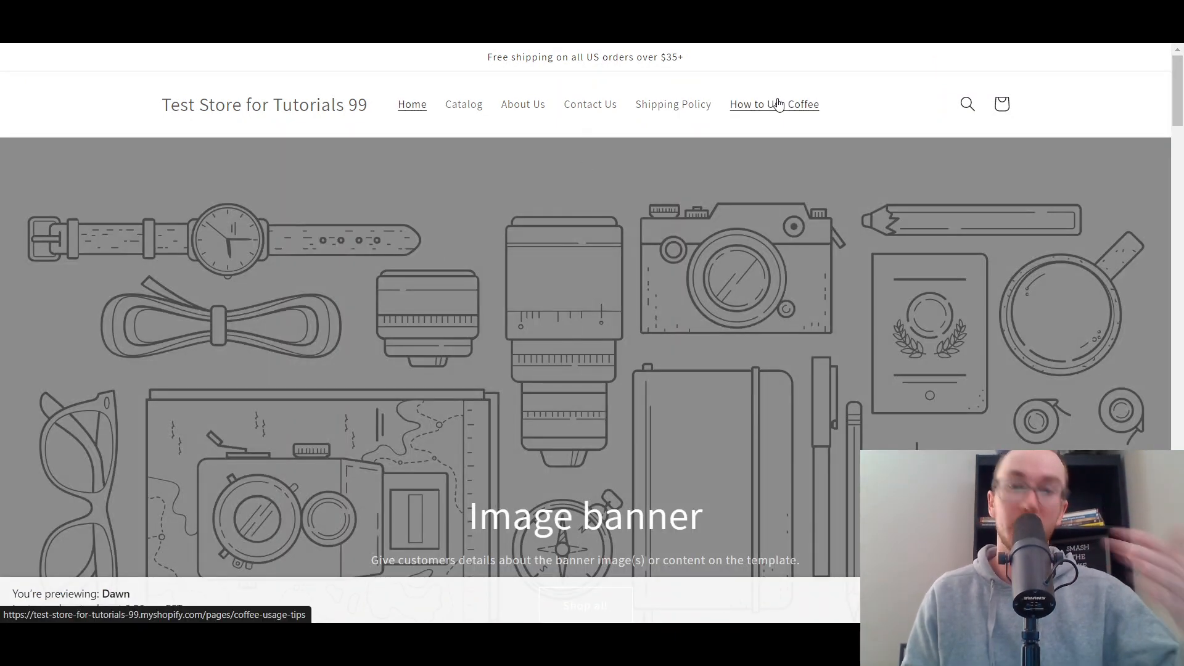
- Open How to Use Coffee from the storefront header and examine the page down to the footer
{"action": "left_click", "coordinate": [734, 105]}
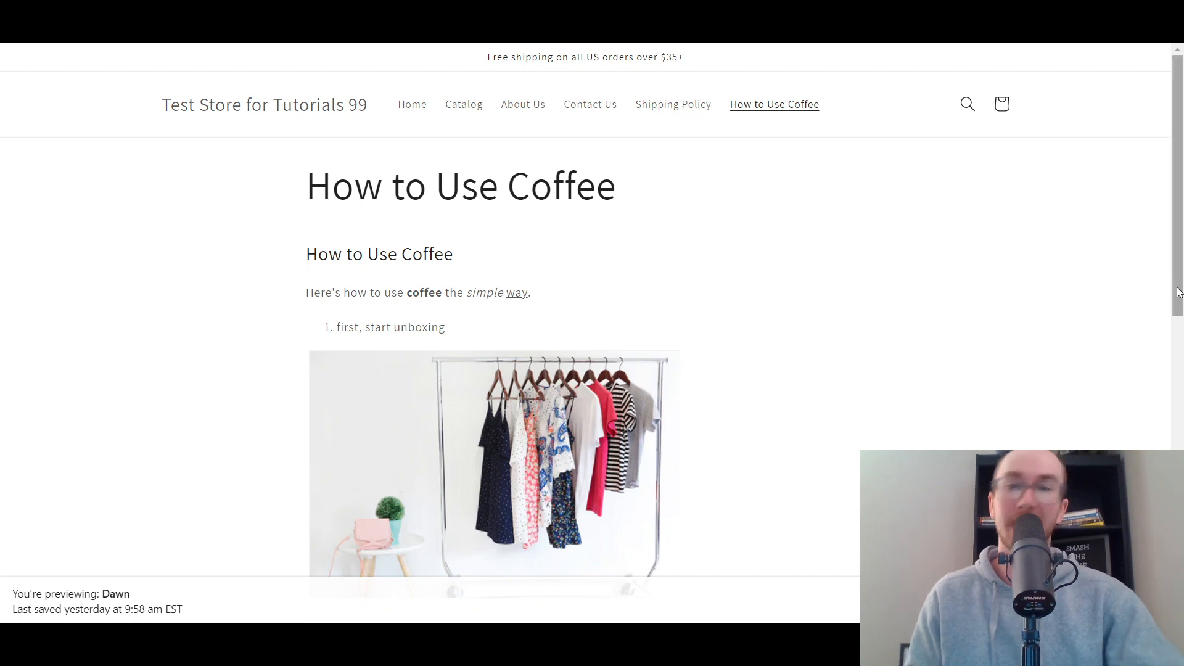
{"action": "scroll", "coordinate": [429, 273], "scroll_direction": "down", "scroll_amount": 4}
{"action": "scroll", "coordinate": [483, 251], "scroll_direction": "up", "scroll_amount": 4}
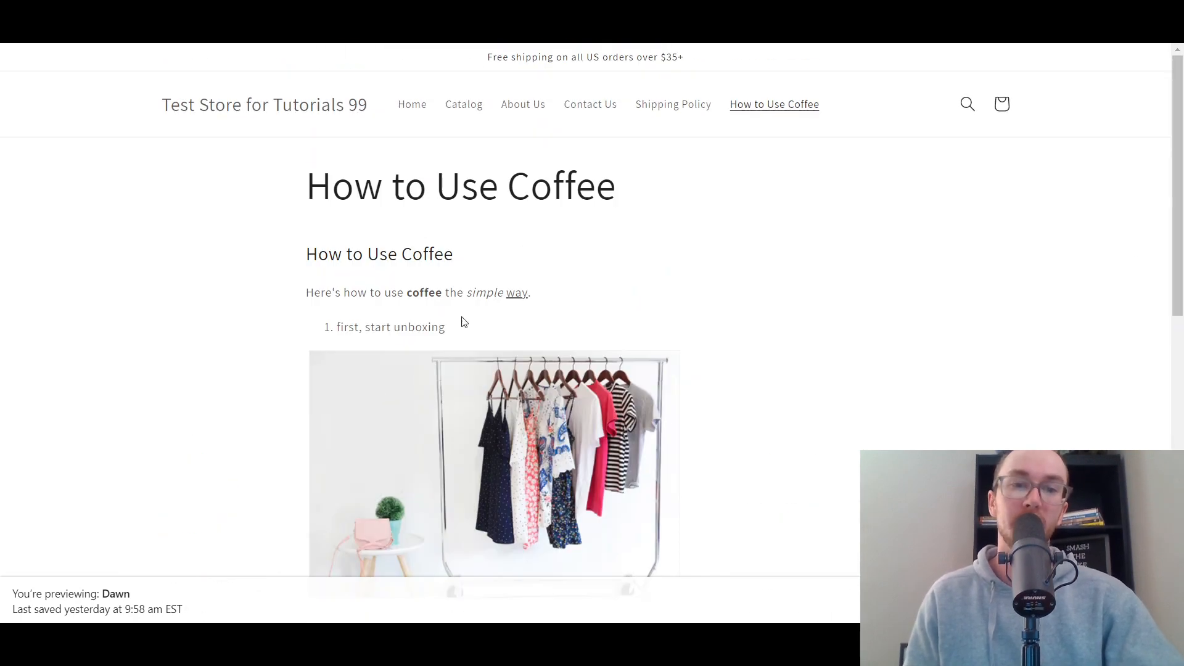
{"action": "scroll", "coordinate": [543, 309], "scroll_direction": "down", "scroll_amount": 1}
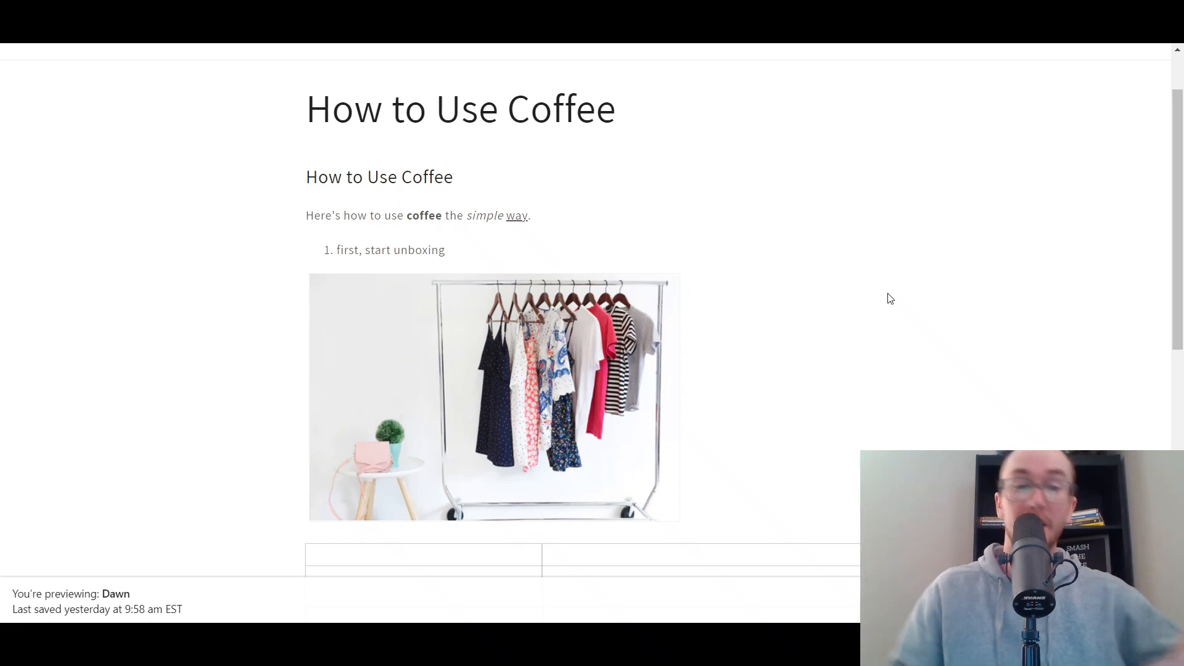
{"action": "scroll", "coordinate": [891, 296], "scroll_direction": "down", "scroll_amount": 6}
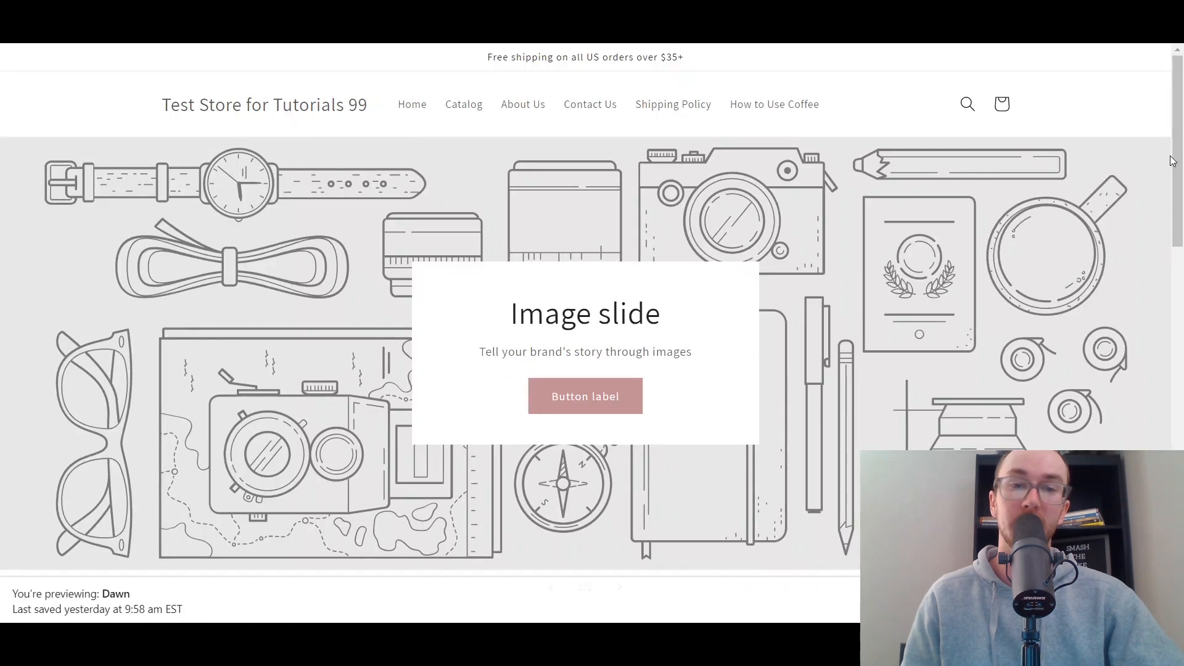
{"action": "mouse_move", "coordinate": [1173, 160]}
{"action": "left_mouse_down"}
{"action": "mouse_move", "coordinate": [1181, 296]}
{"action": "mouse_move", "coordinate": [1176, 147]}
{"action": "left_mouse_up"}
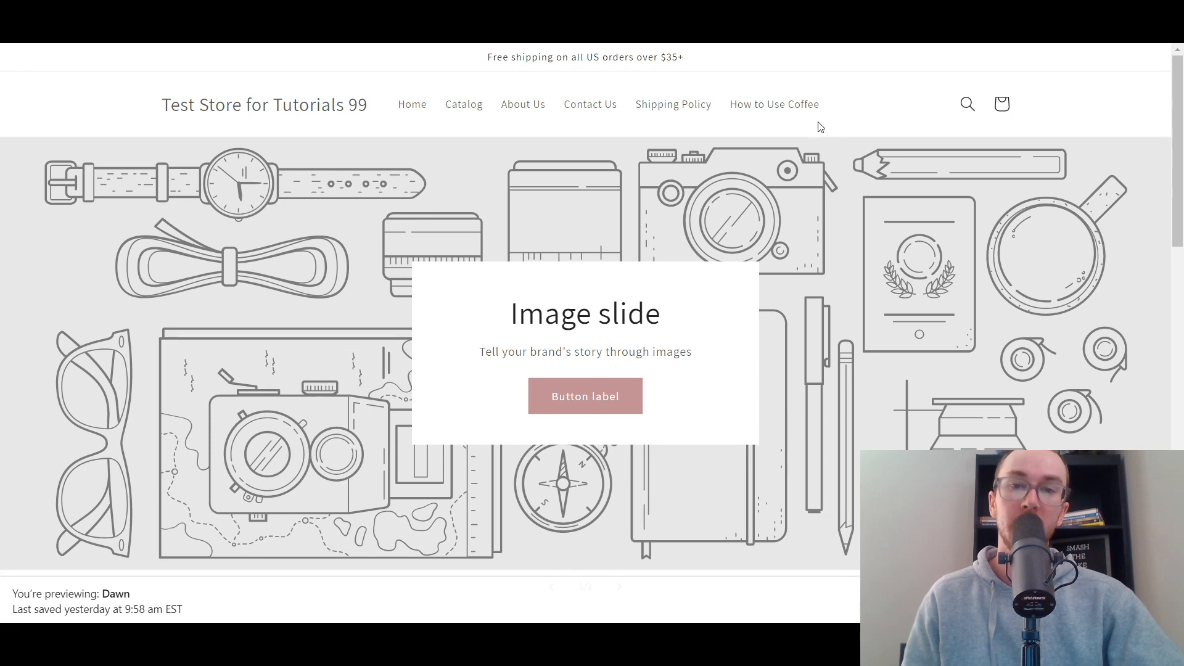
- Return to the How to Use Coffee page through its header link and look over its content again
{"action": "left_click", "coordinate": [812, 106]}
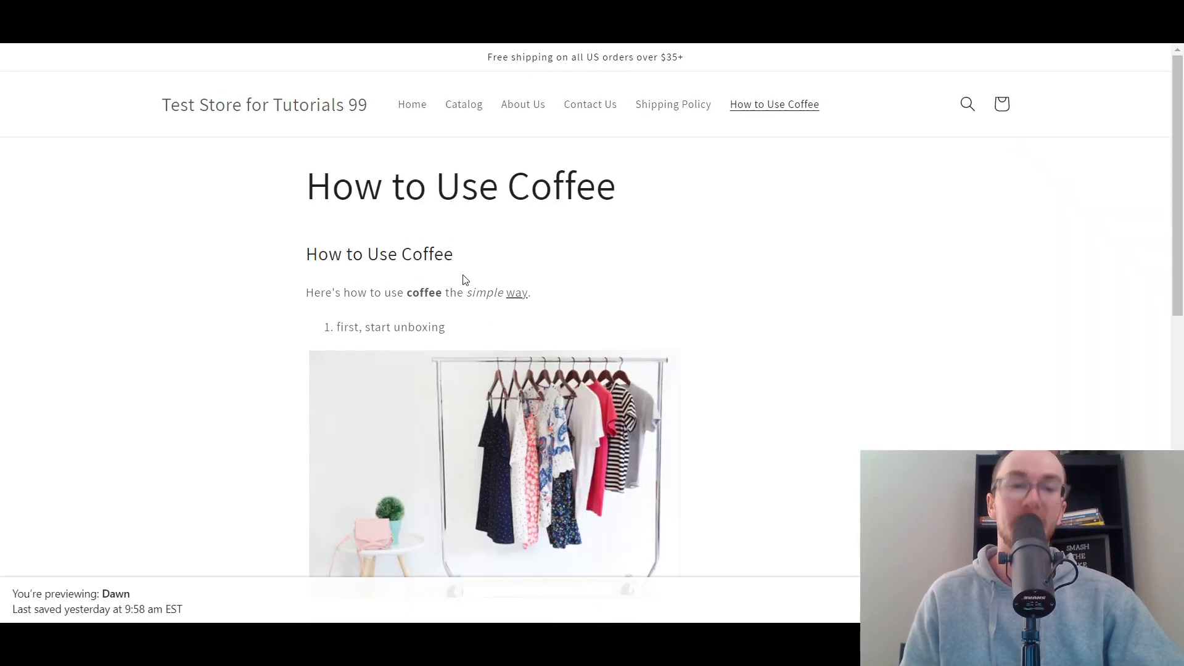
{"action": "scroll", "coordinate": [753, 251], "scroll_direction": "down", "scroll_amount": 5}
{"action": "scroll", "coordinate": [722, 304], "scroll_direction": "up", "scroll_amount": 5}
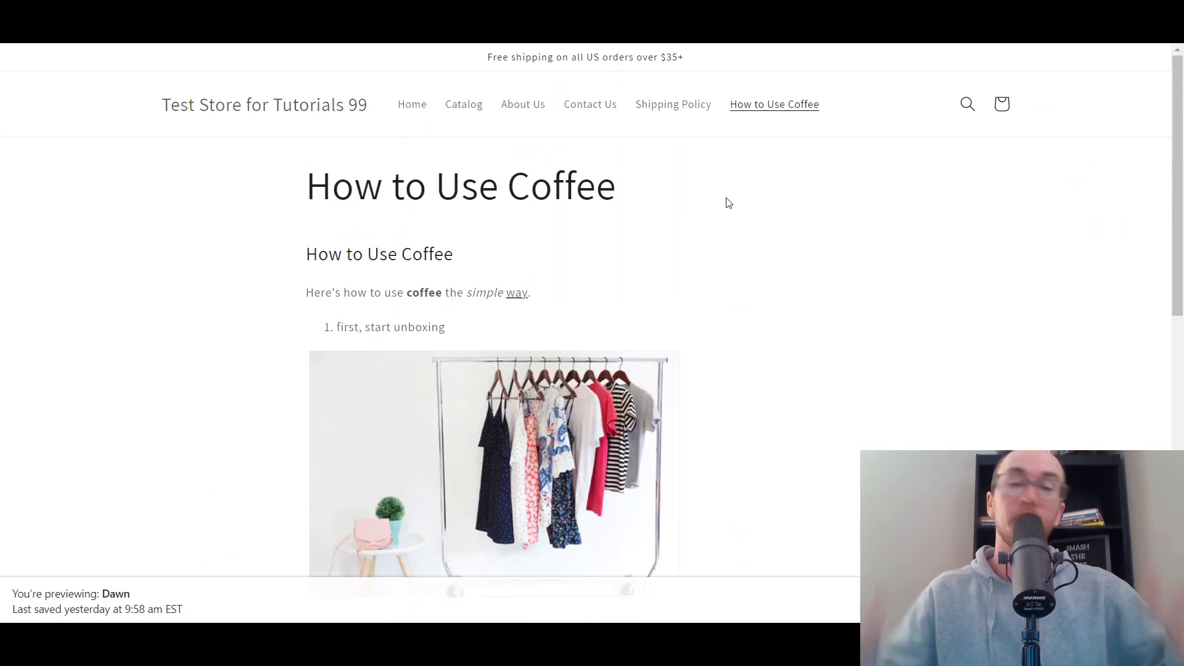
{"action": "left_click", "coordinate": [304, 116]}
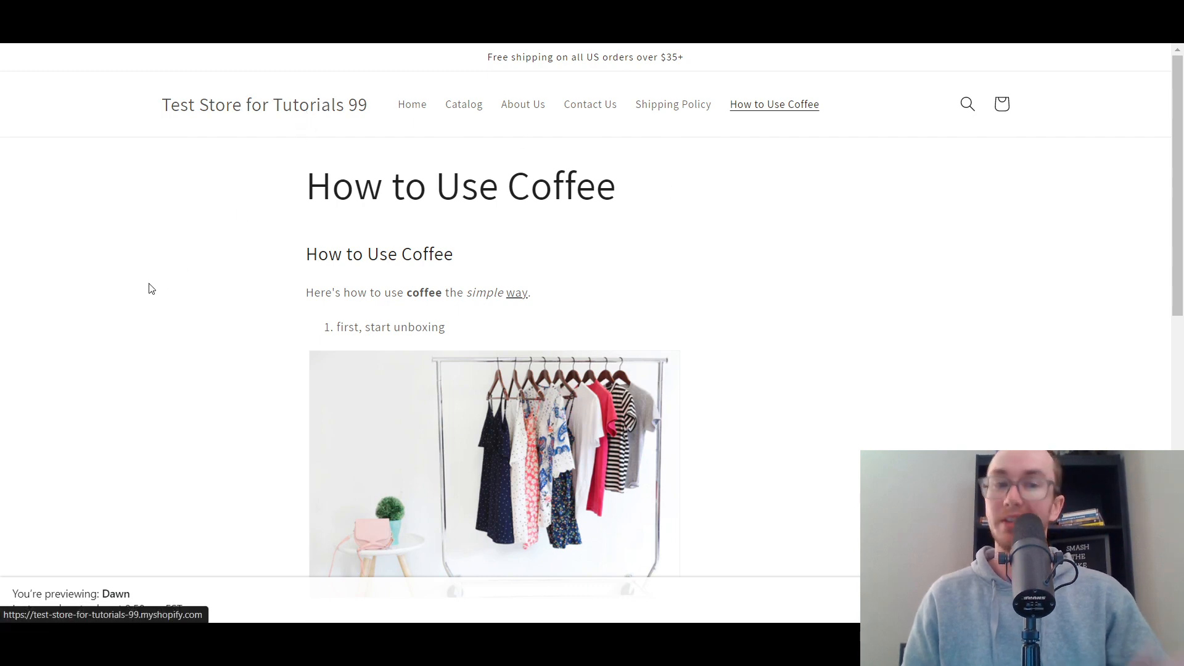